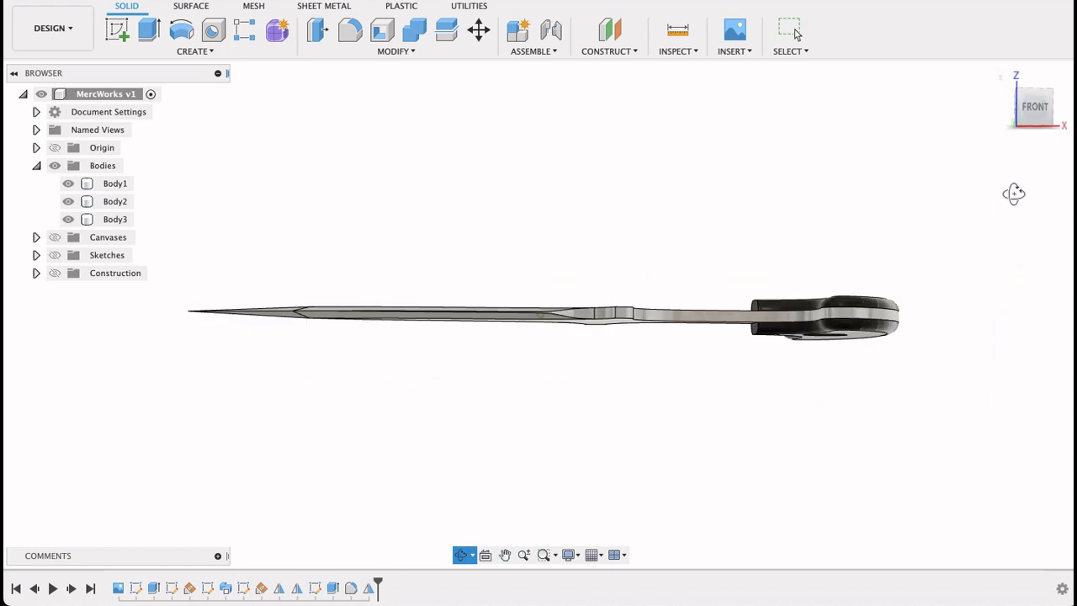
# Step: Insert the MercWorks.jpeg image as a canvas on the XY plane with a Z angle of 90 degrees
pyautogui.press('Escape')
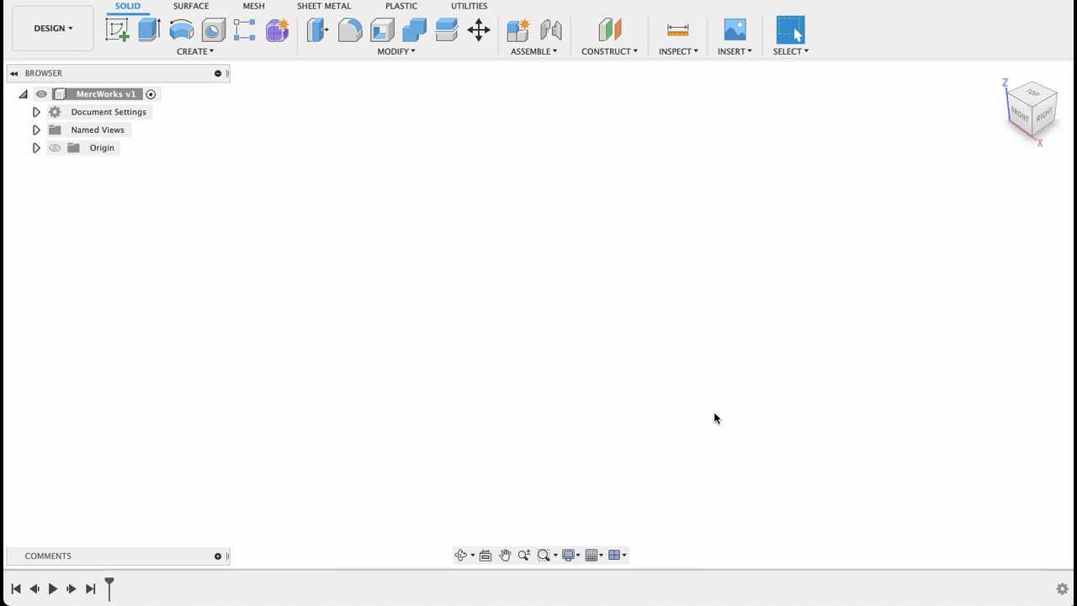
pyautogui.click(735, 52)
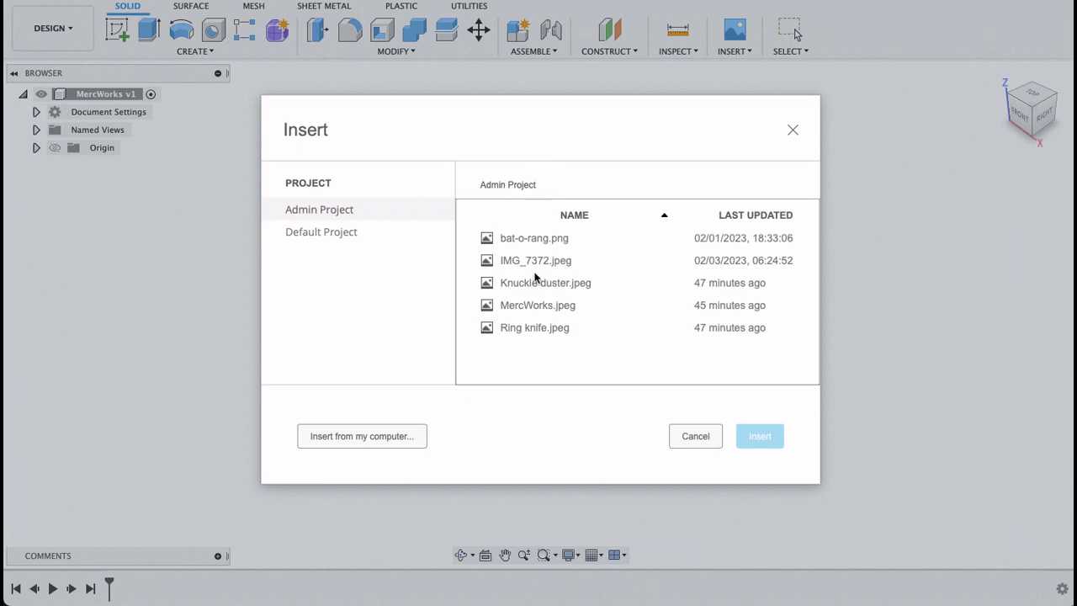
pyautogui.doubleClick(537, 305)
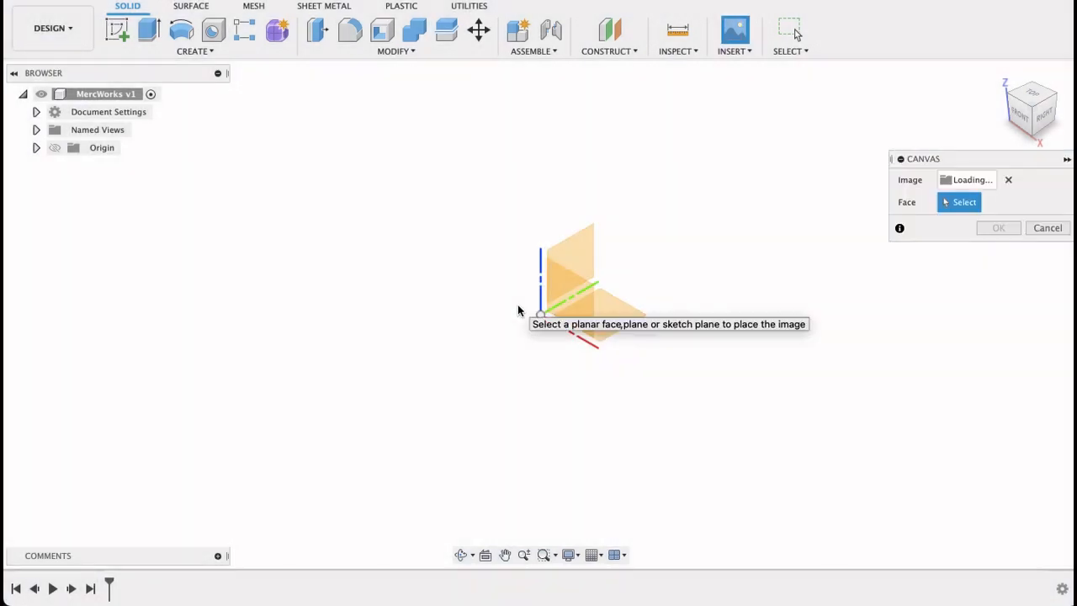
pyautogui.click(1032, 99)
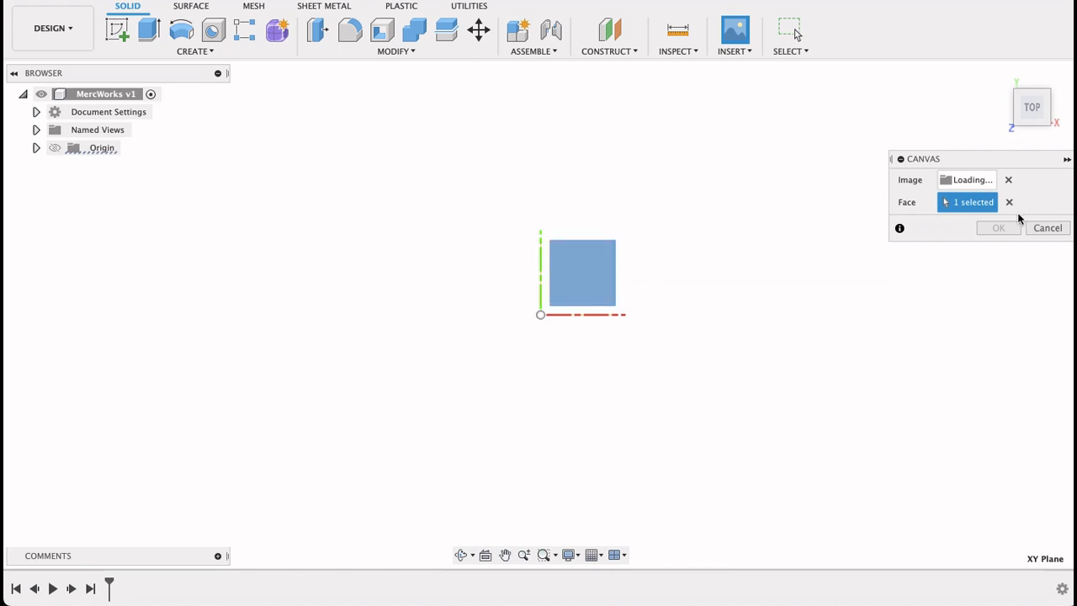
pyautogui.moveTo(571, 284); pyautogui.dragTo(421, 311)
pyautogui.click(996, 518)
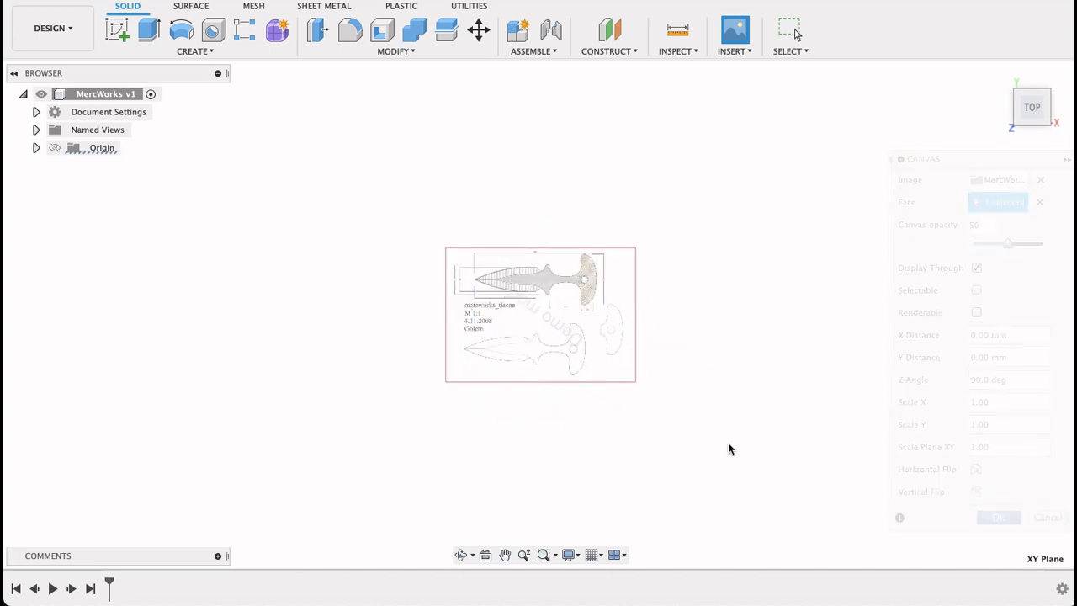
# Step: Calibrate the MercWorks canvas to 190 mm between the blade tip and the back edge of the handle in the dimensioned drawing
pyautogui.click(36, 168)
pyautogui.rightClick(105, 185)
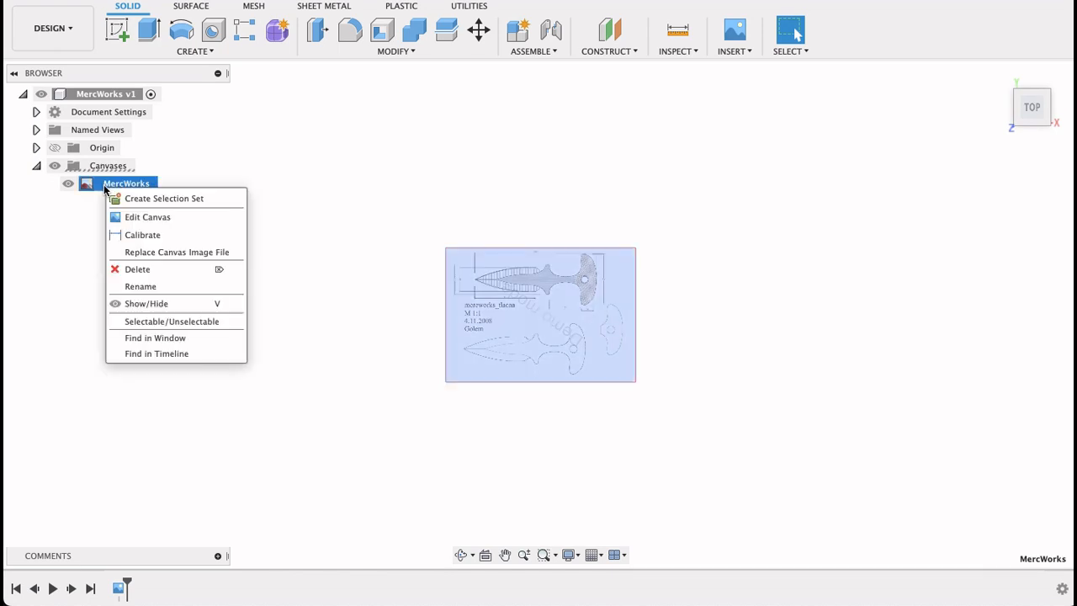
pyautogui.click(139, 235)
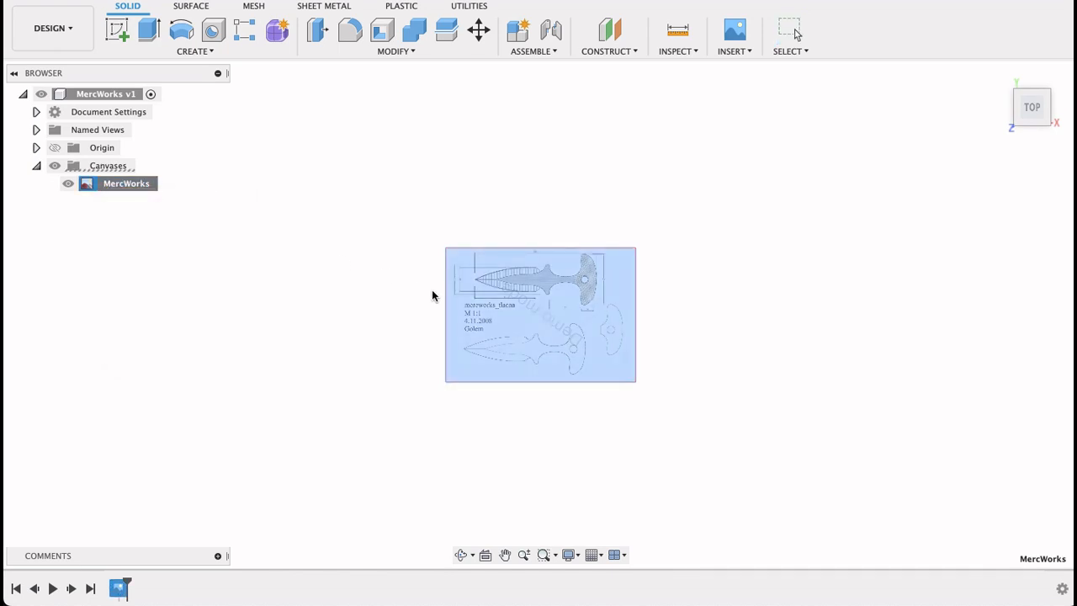
pyautogui.scroll(5, 565, 271)
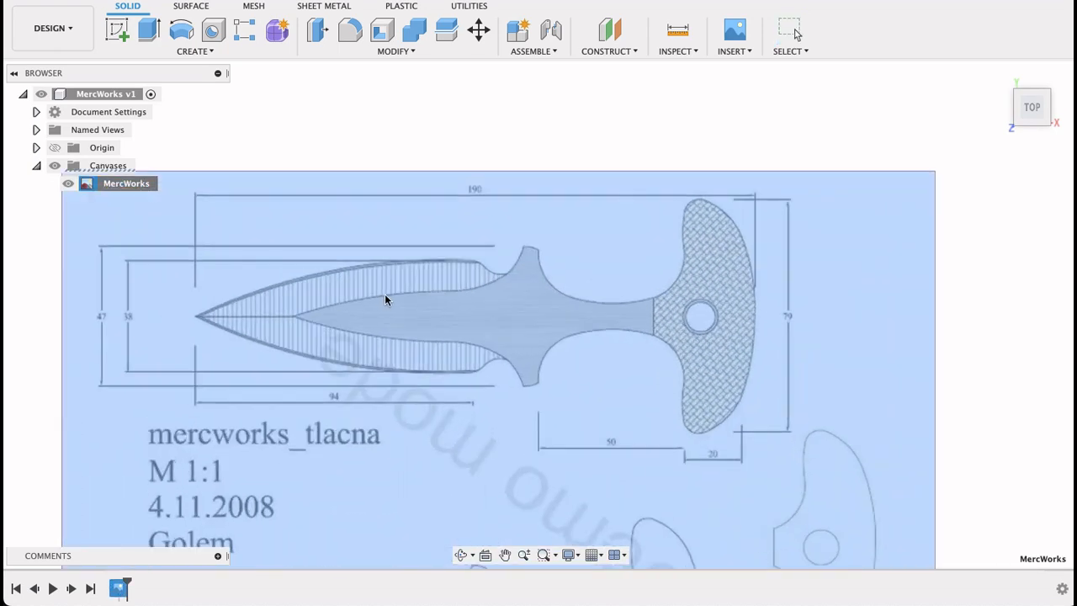
pyautogui.click(196, 317)
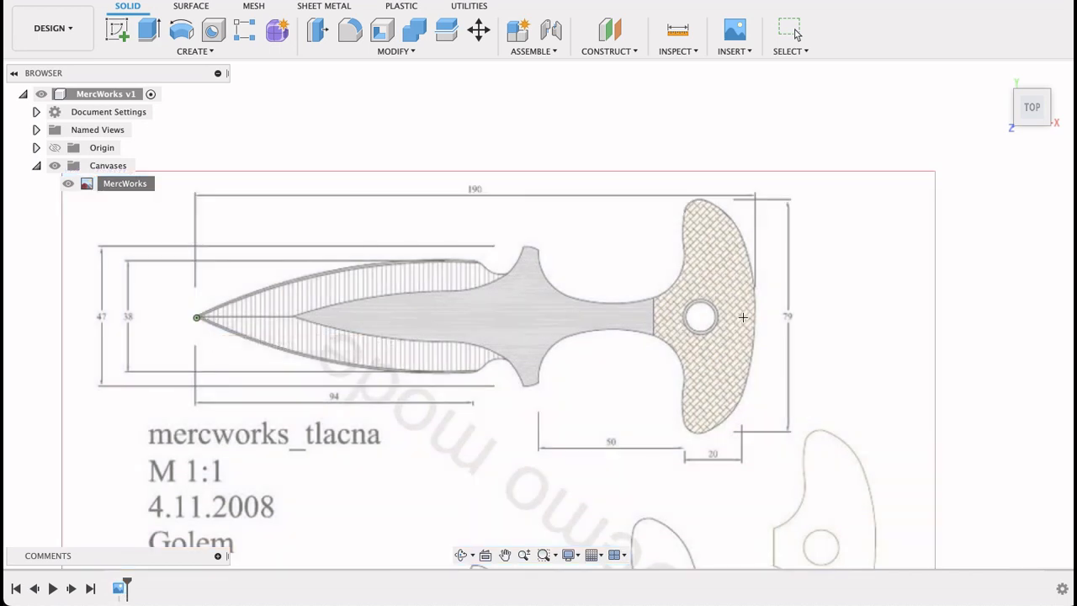
pyautogui.click(754, 318)
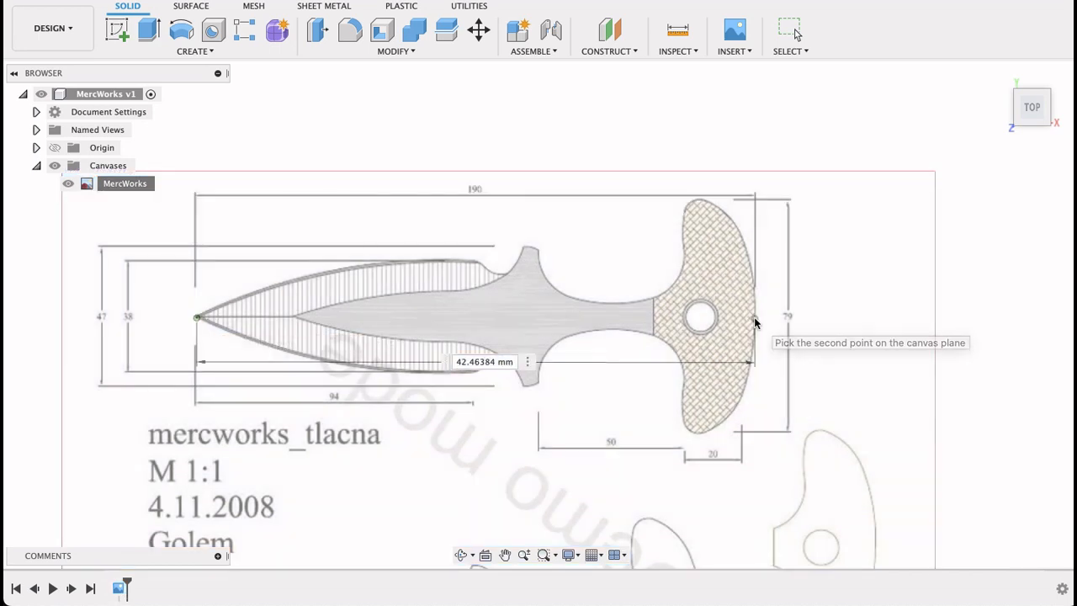
pyautogui.write('190')
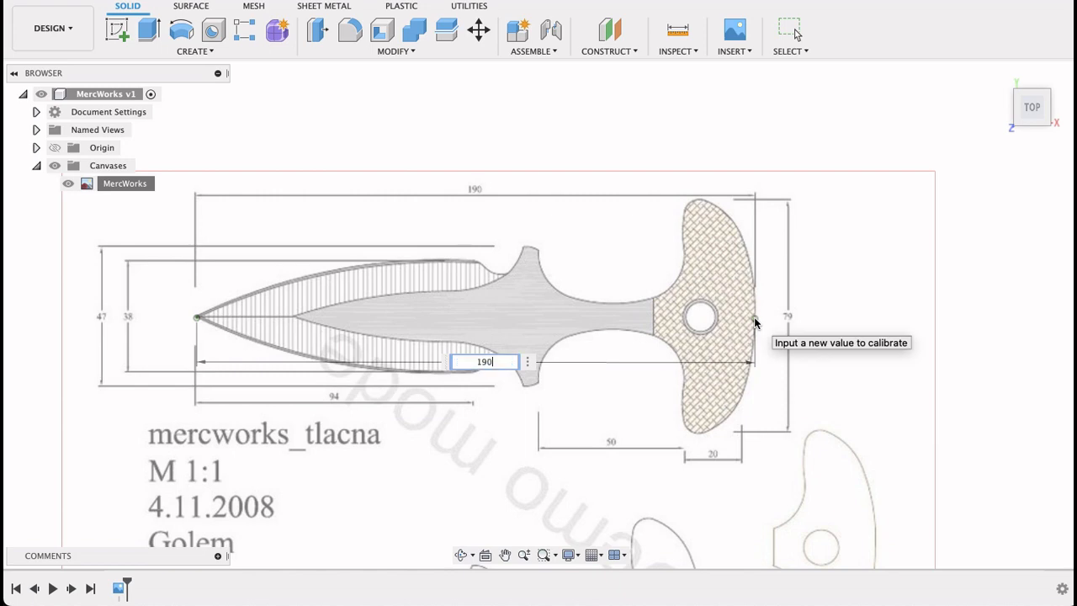
pyautogui.press('Return')
# Step: Start a new sketch on the XY plane over the calibrated canvas
pyautogui.scroll(-10, 755, 323)
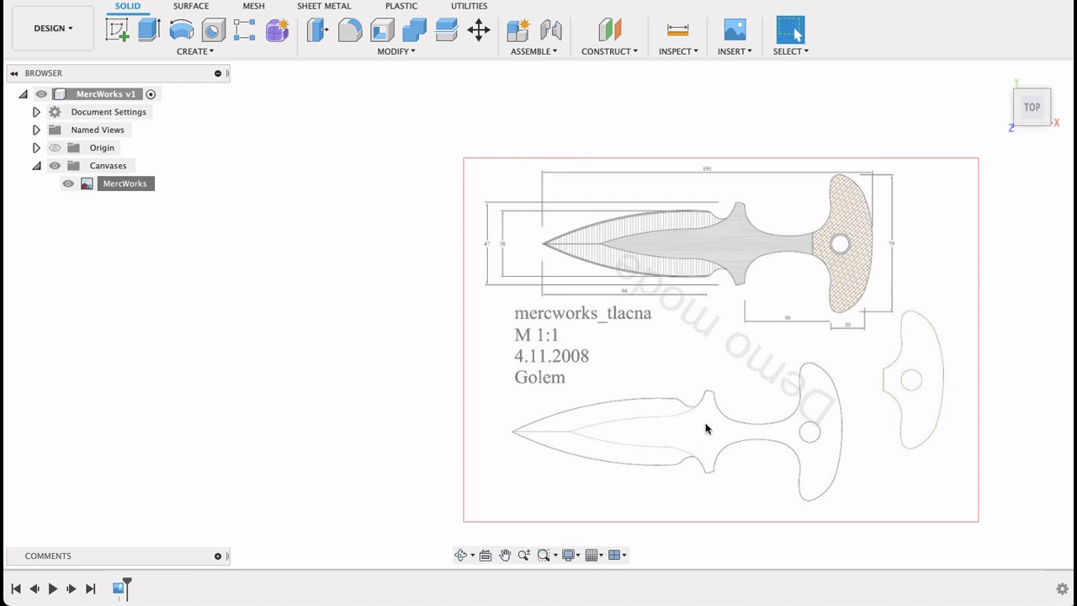
pyautogui.moveTo(741, 339); pyautogui.dragTo(741, 338, button='middle')
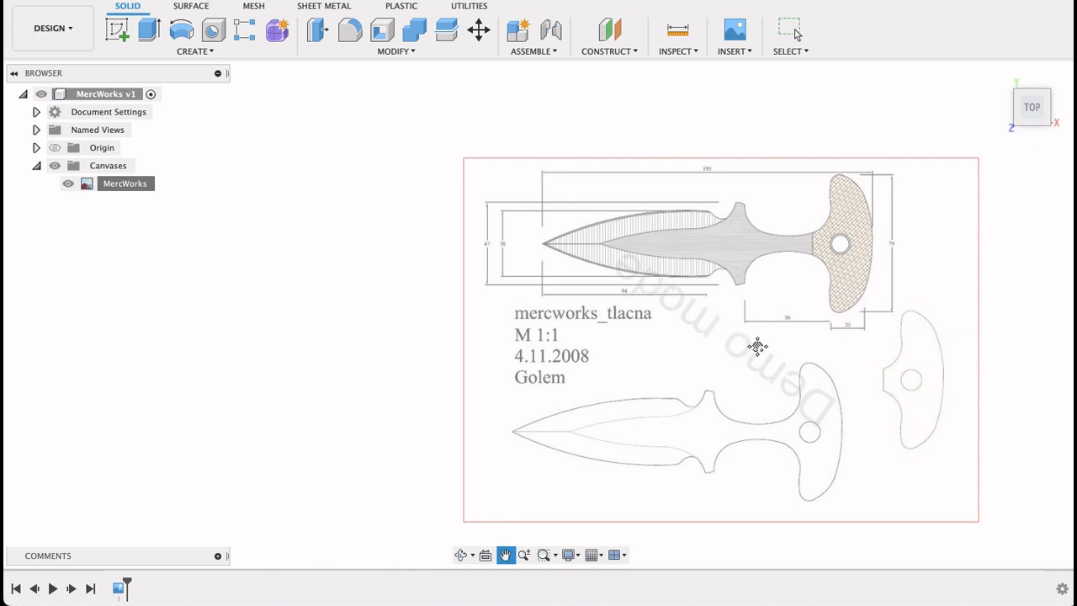
pyautogui.moveTo(757, 346); pyautogui.dragTo(703, 338, button='middle')
pyautogui.moveTo(719, 448); pyautogui.dragTo(635, 340, button='middle')
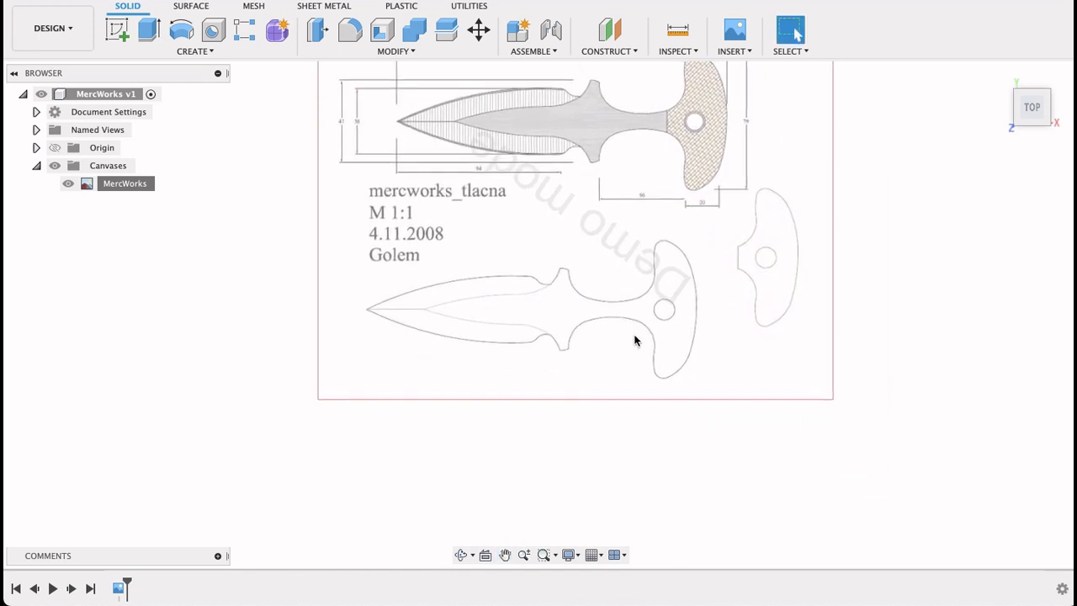
pyautogui.click(118, 31)
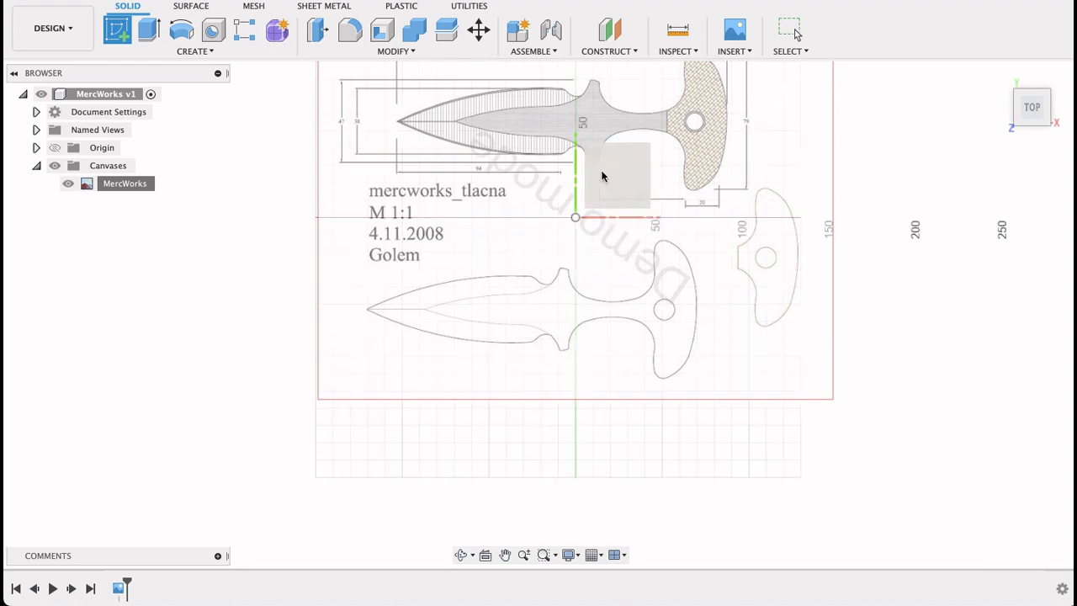
pyautogui.click(600, 173)
# Step: Trace the undimensioned knife with a fit point spline from the guard's upper rear corner, along the grip and around the upper handle lobe to its back edge
pyautogui.moveTo(519, 488); pyautogui.dragTo(625, 387, button='middle')
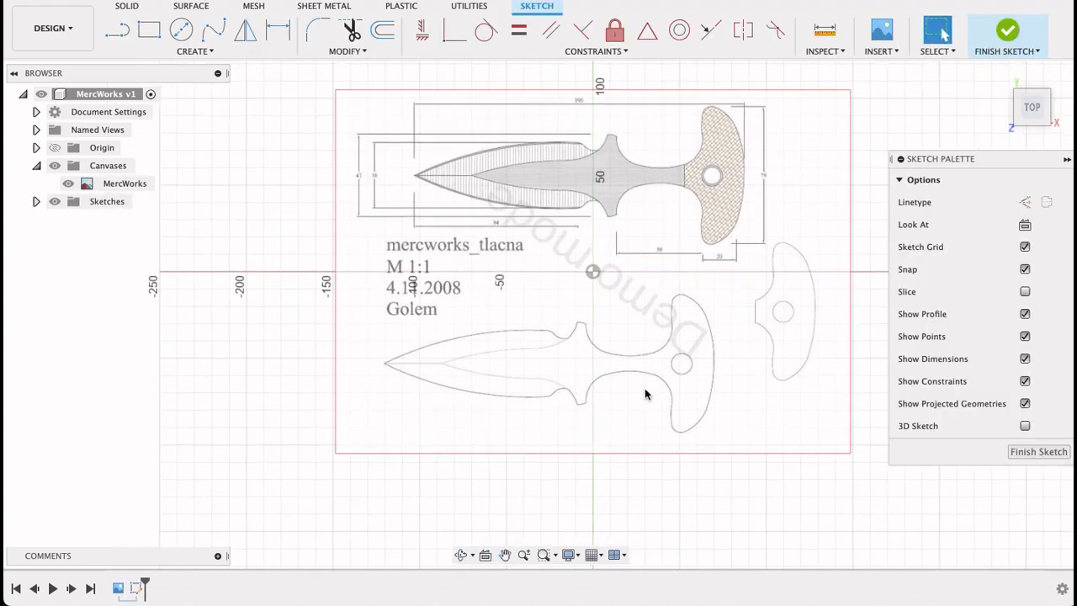
pyautogui.scroll(-3, 656, 386)
pyautogui.scroll(8, 652, 386)
pyautogui.scroll(-3, 648, 402)
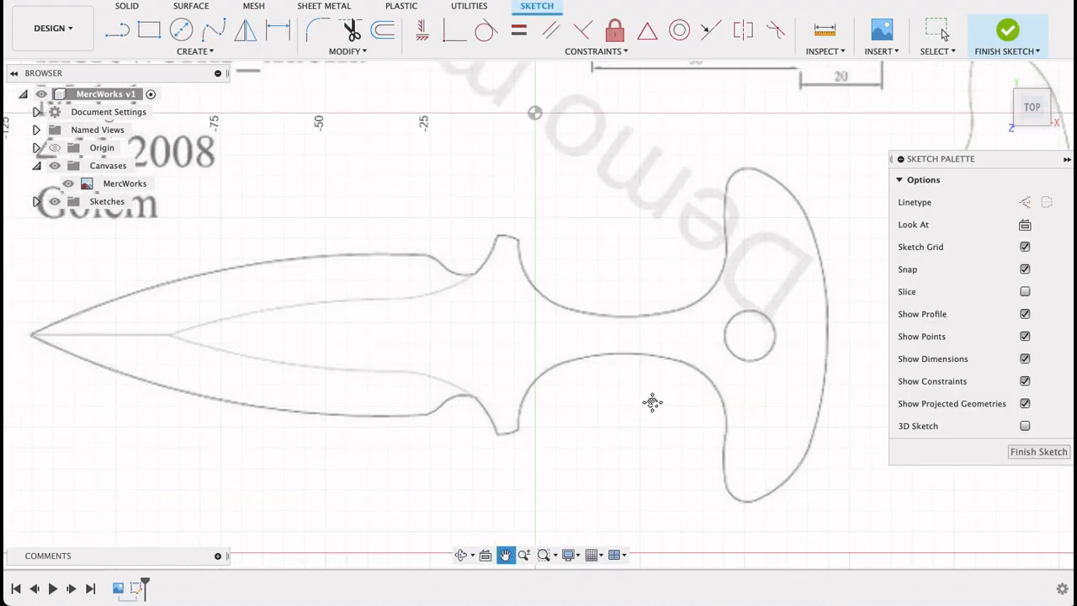
pyautogui.scroll(-2, 560, 375)
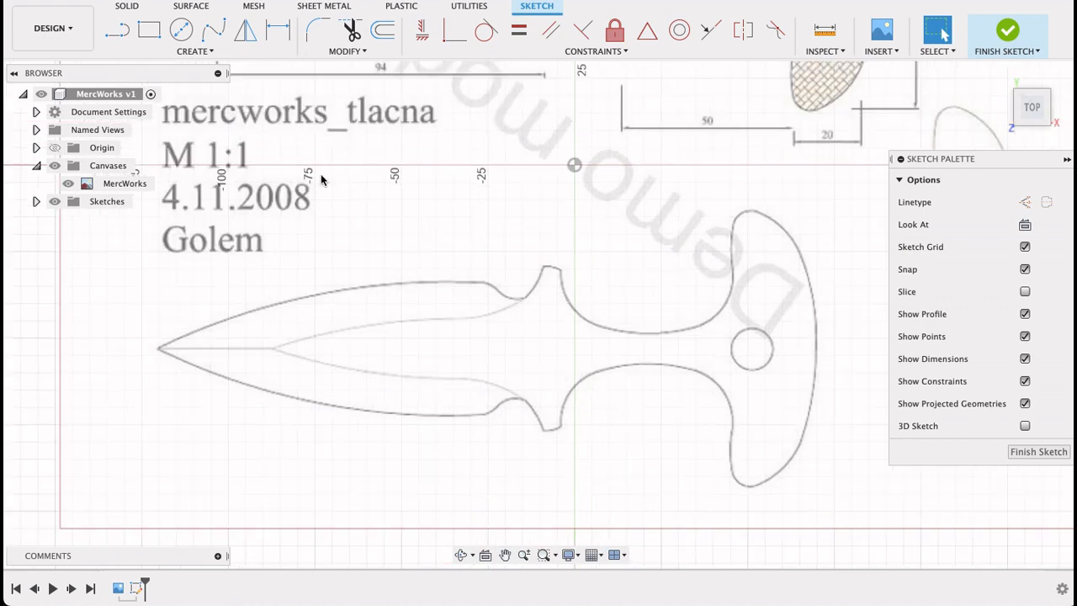
pyautogui.click(214, 30)
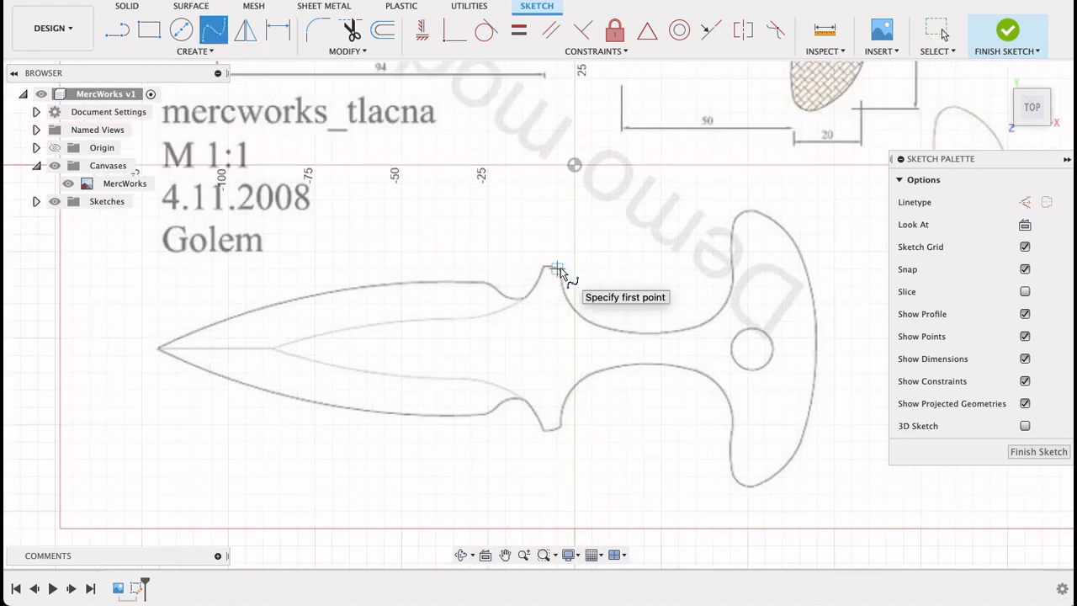
pyautogui.scroll(8, 558, 271)
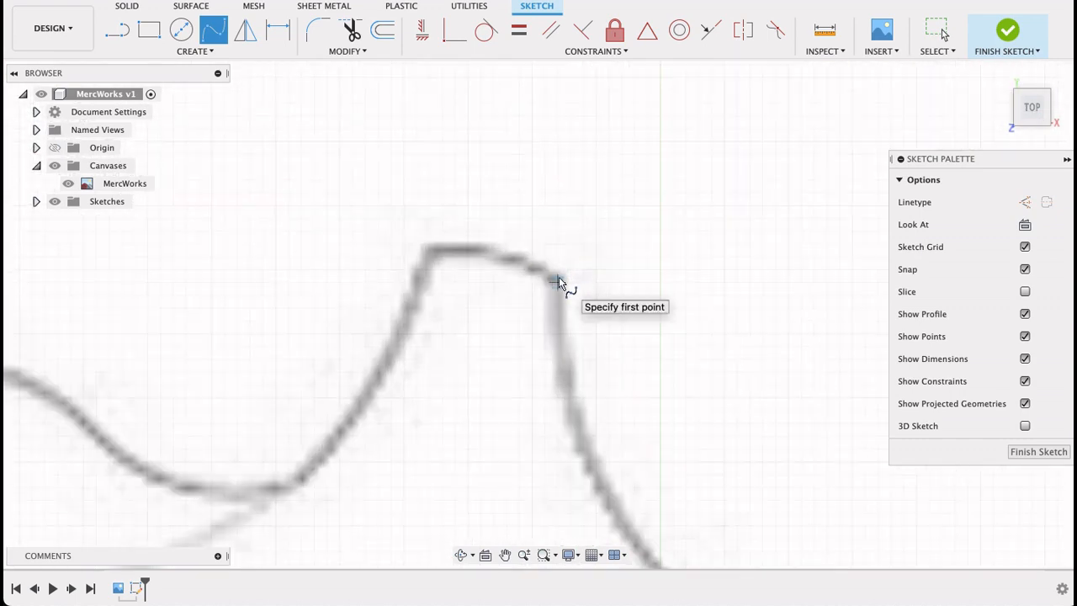
pyautogui.click(560, 278)
pyautogui.scroll(-3, 558, 280)
pyautogui.scroll(-5, 558, 277)
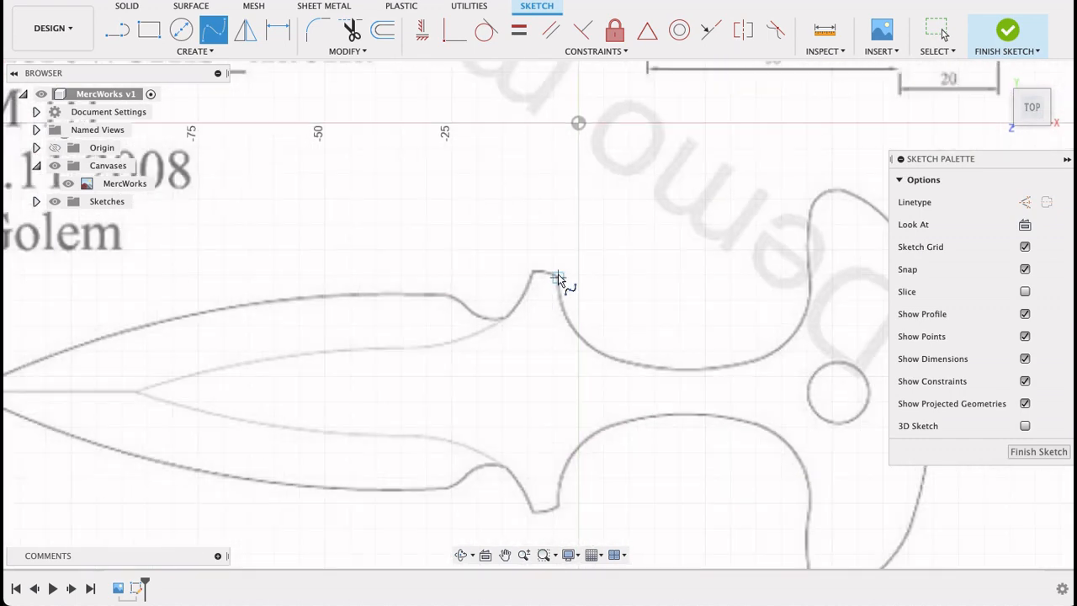
pyautogui.scroll(4, 500, 250)
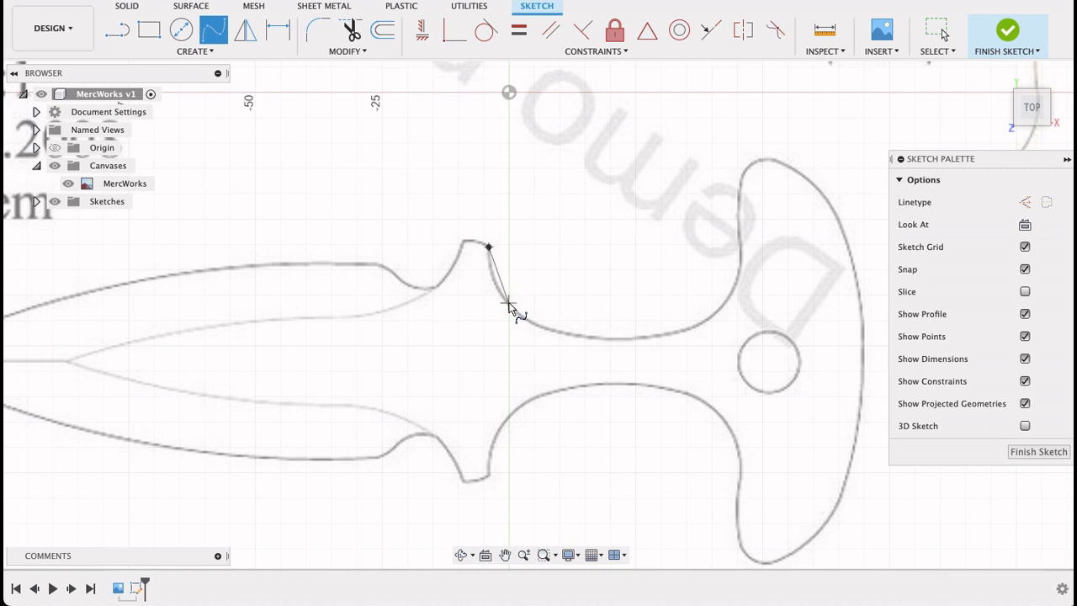
pyautogui.click(508, 306)
pyautogui.click(568, 333)
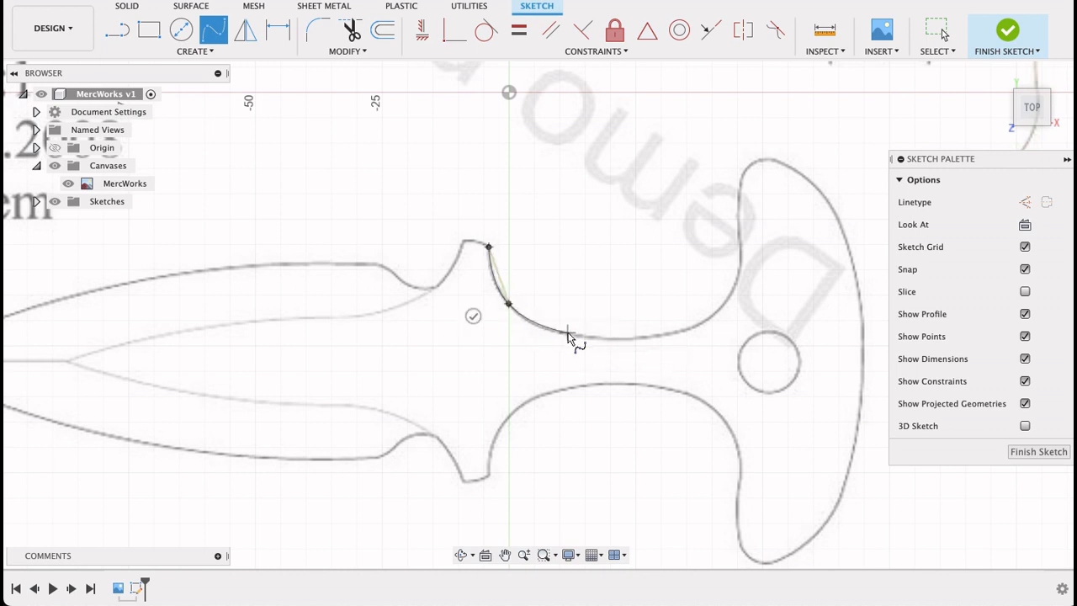
pyautogui.click(673, 333)
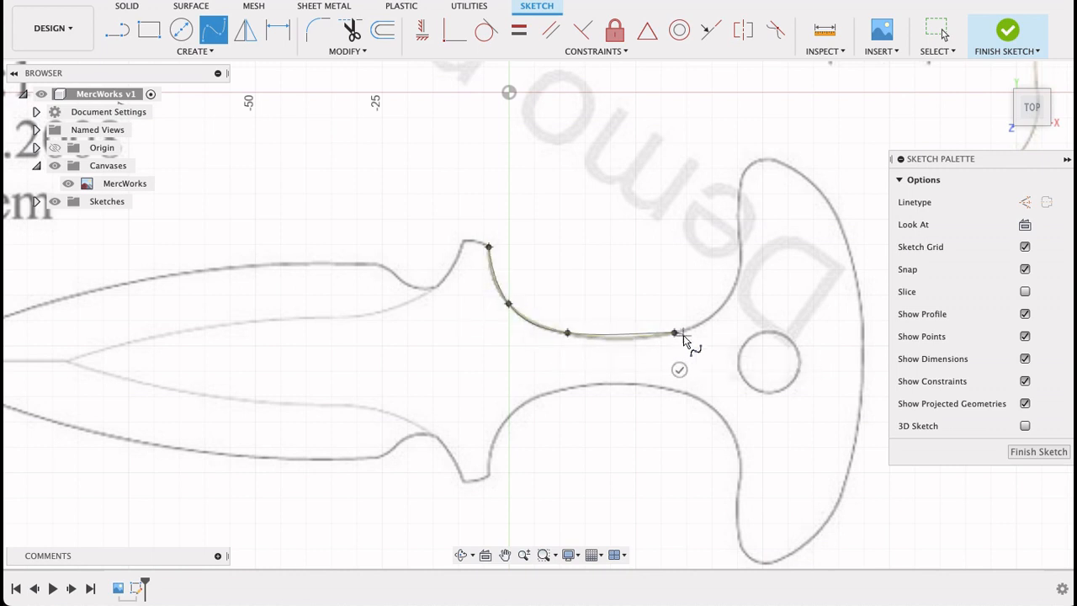
pyautogui.click(725, 303)
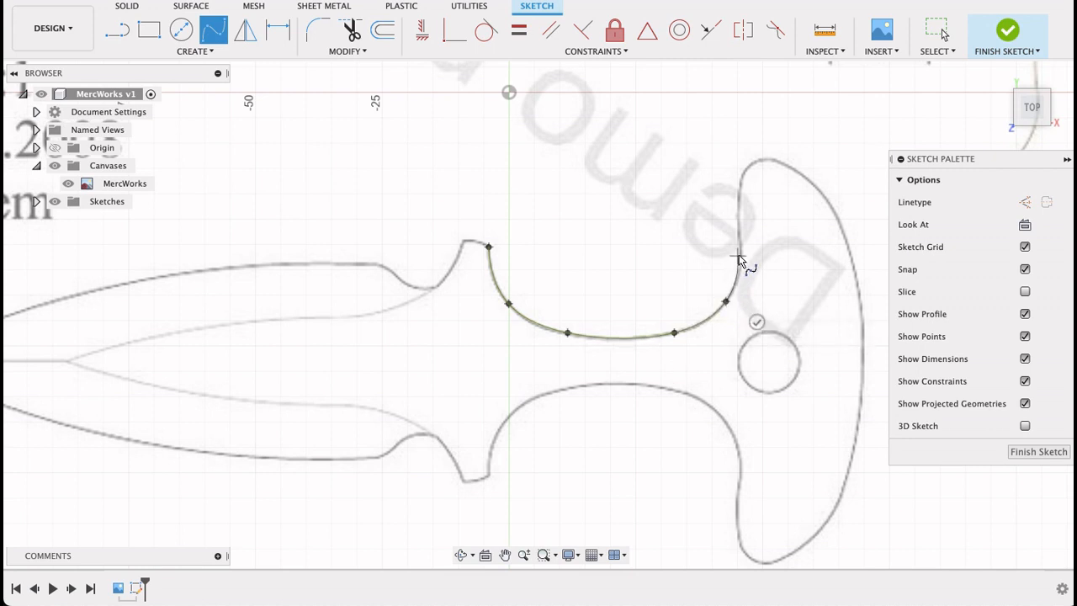
pyautogui.click(740, 247)
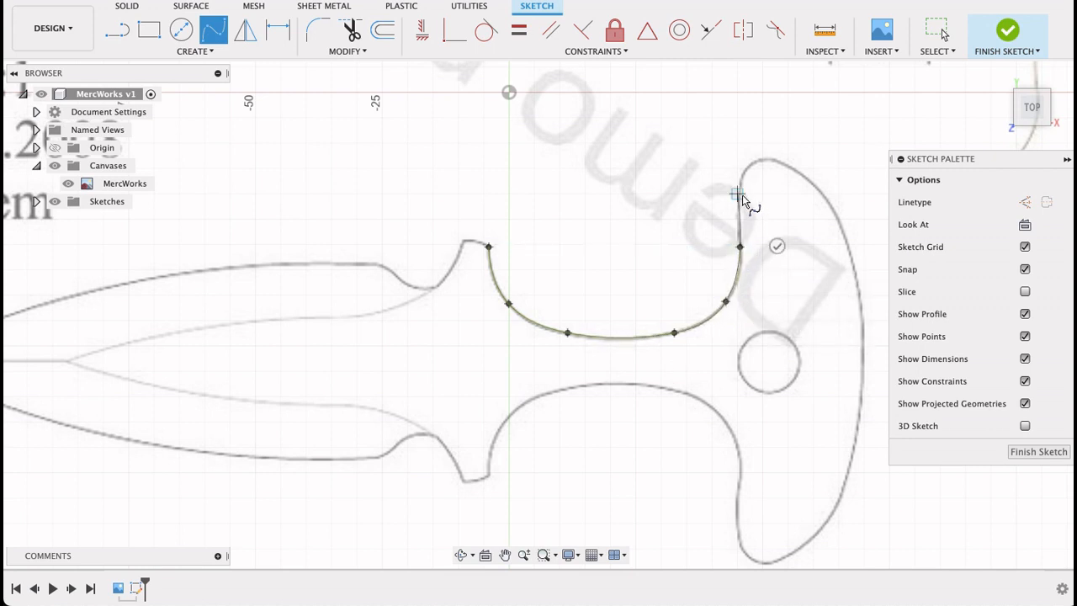
pyautogui.click(737, 193)
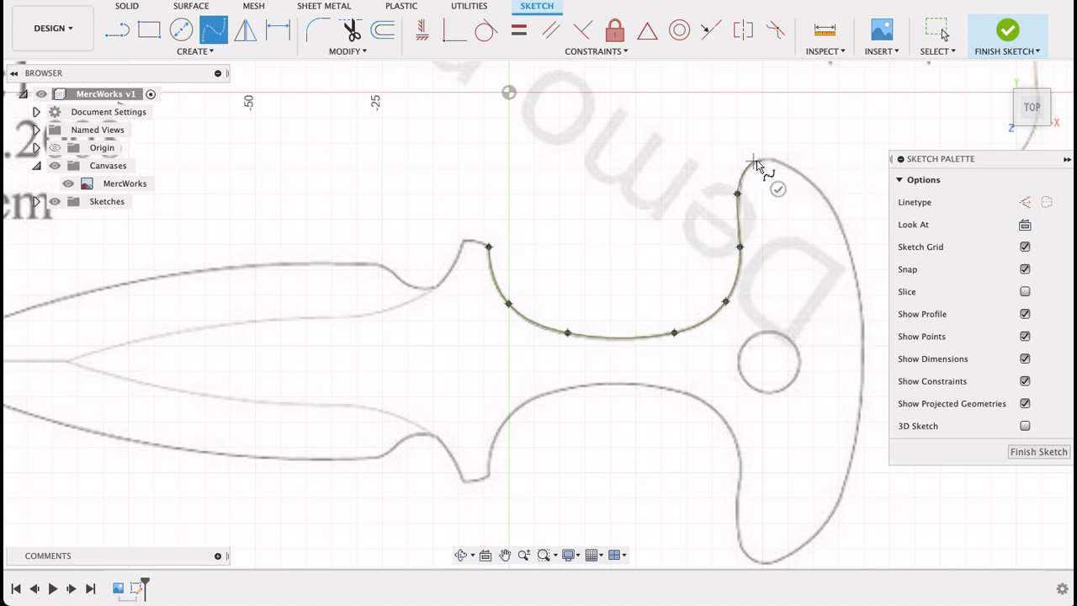
pyautogui.click(799, 172)
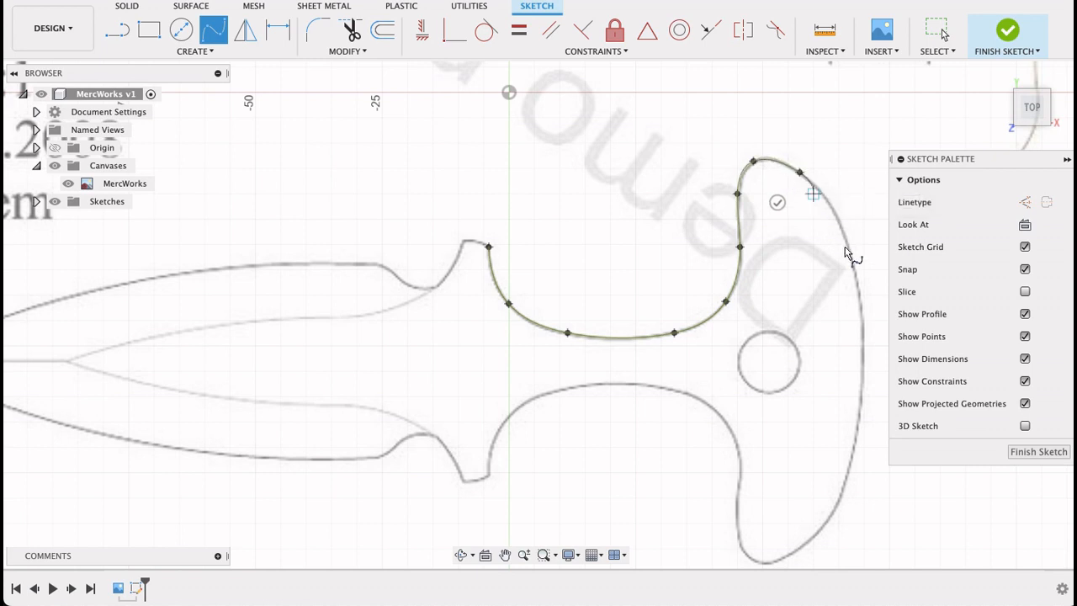
pyautogui.click(851, 262)
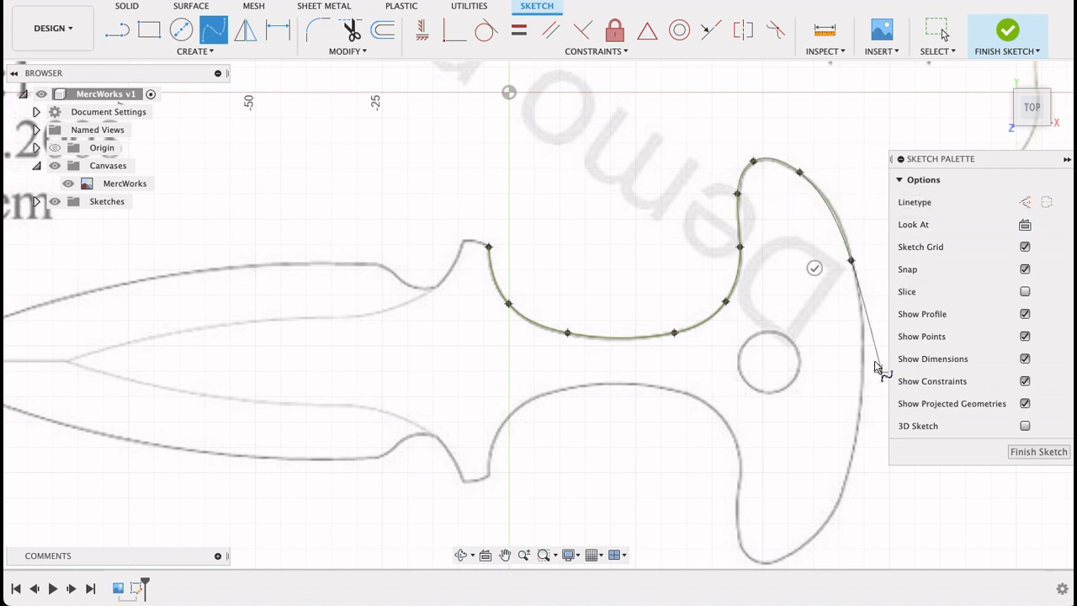
pyautogui.click(863, 328)
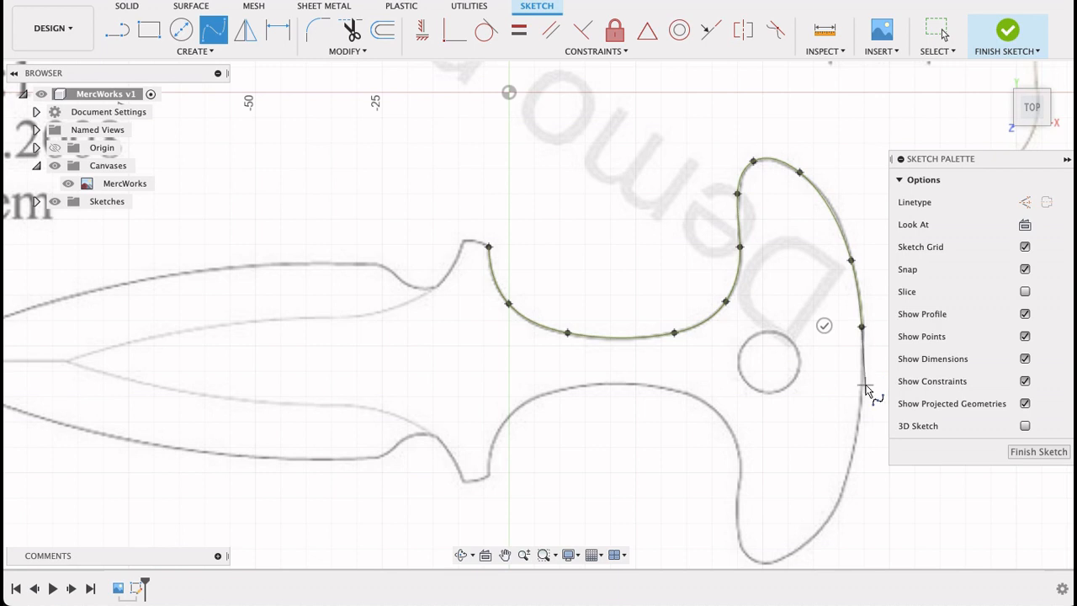
pyautogui.click(864, 390)
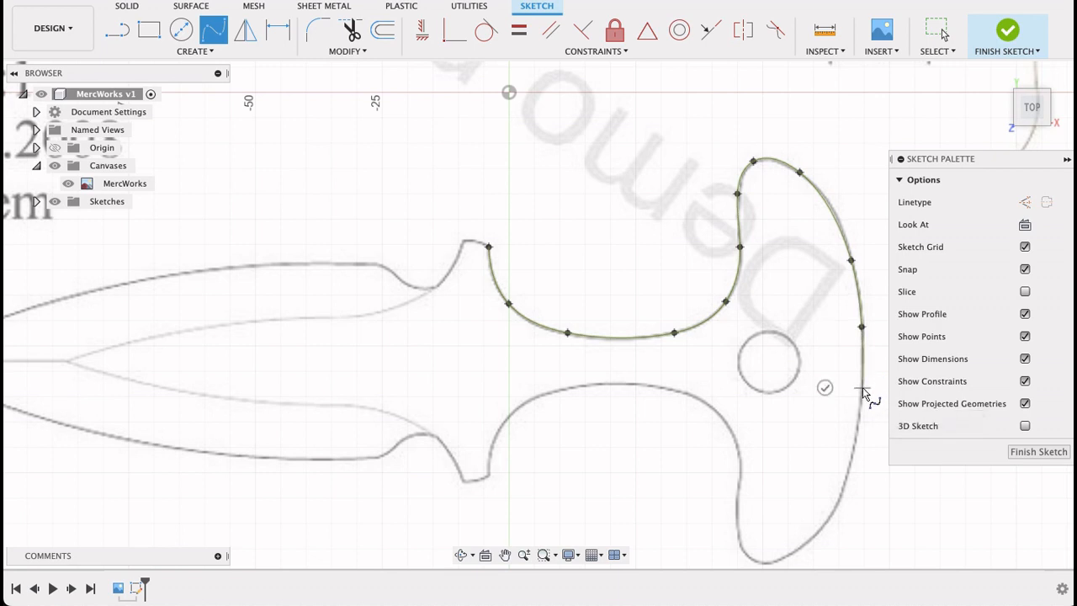
pyautogui.press('Return')
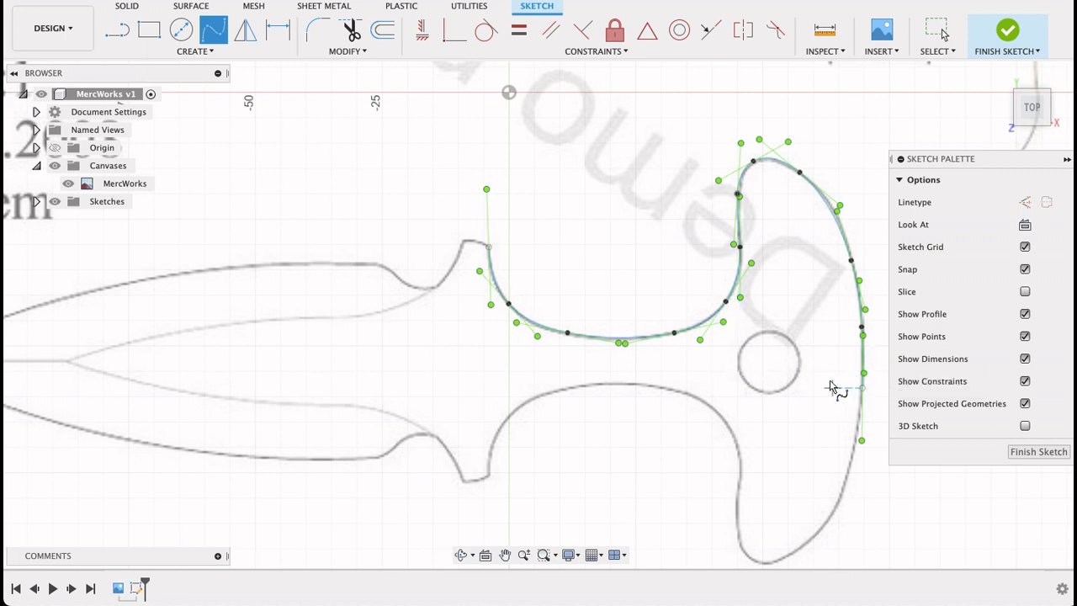
# Step: Trace the guard's short upper edge with a fit point spline from its rear corner to its front corner
pyautogui.moveTo(412, 309); pyautogui.dragTo(565, 364, button='middle')
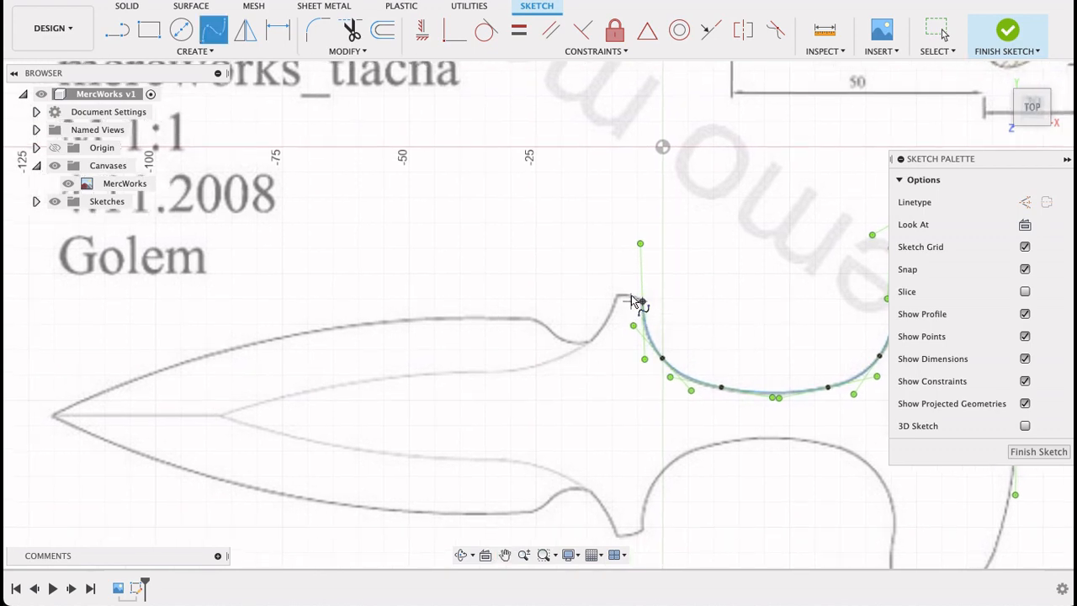
pyautogui.scroll(5, 637, 300)
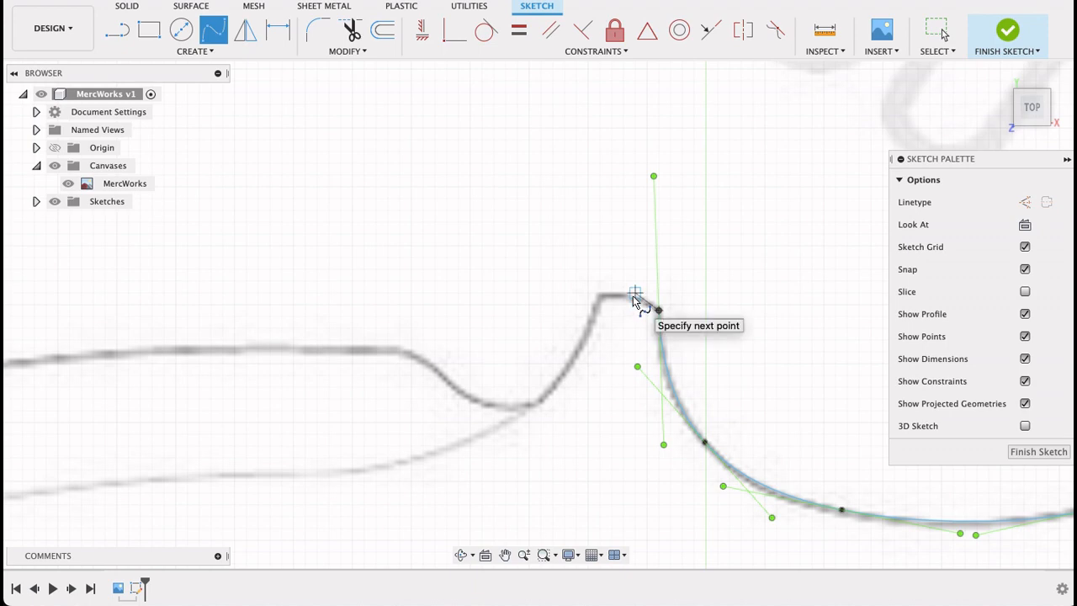
pyautogui.scroll(3, 634, 301)
pyautogui.click(630, 296)
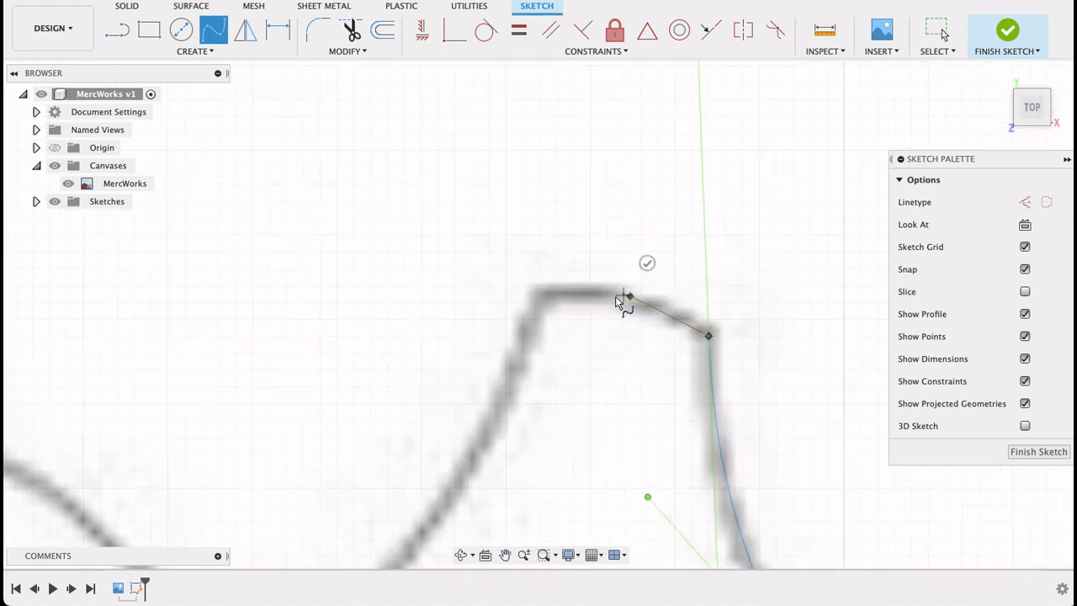
pyautogui.doubleClick(539, 292)
pyautogui.scroll(-4, 539, 292)
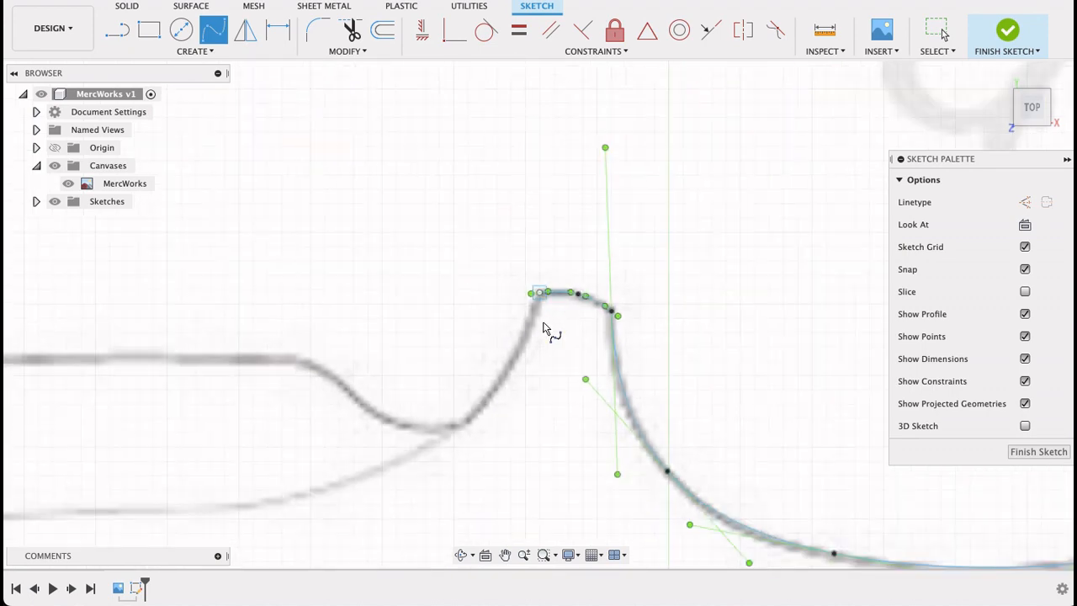
pyautogui.press('Escape')
# Step: Trace the upper inner bevel line with a fit point spline from the guard's front corner, extending it past the blade's centreline
pyautogui.scroll(-5, 412, 268)
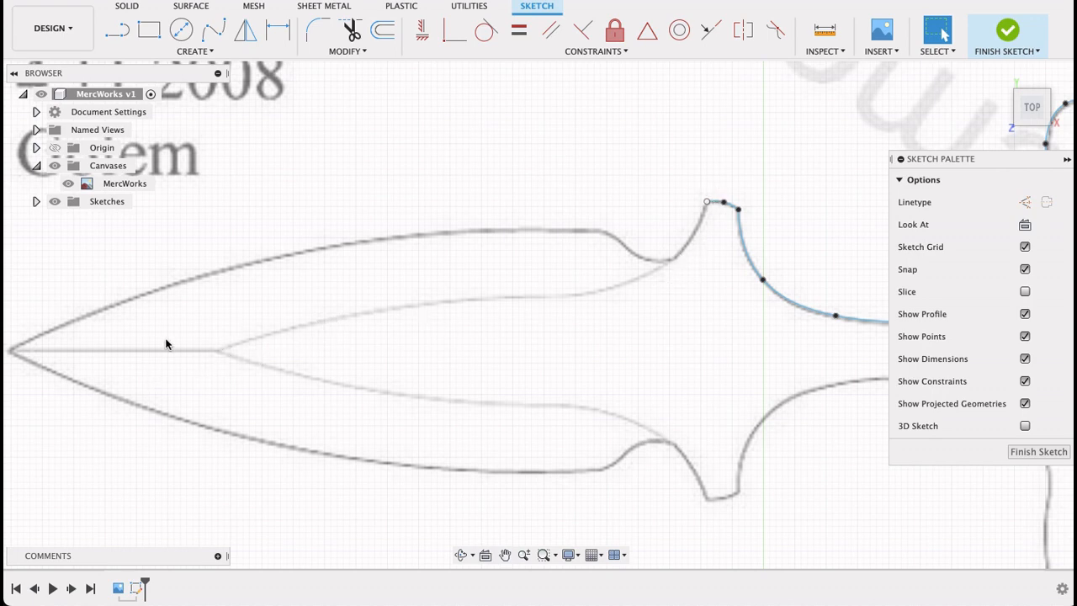
pyautogui.click(214, 31)
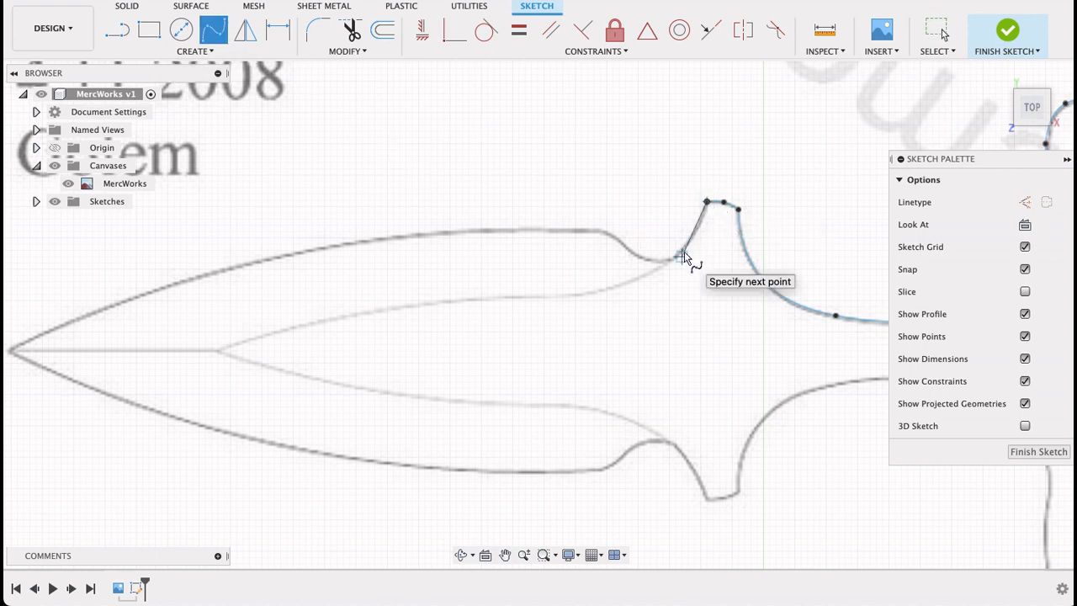
pyautogui.scroll(3, 685, 259)
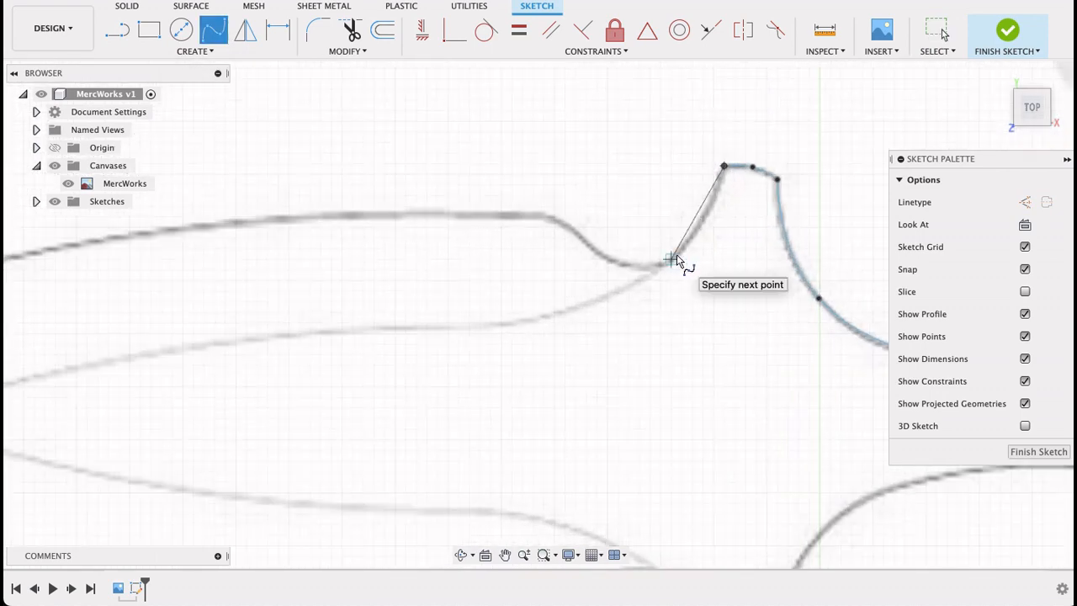
pyautogui.click(671, 258)
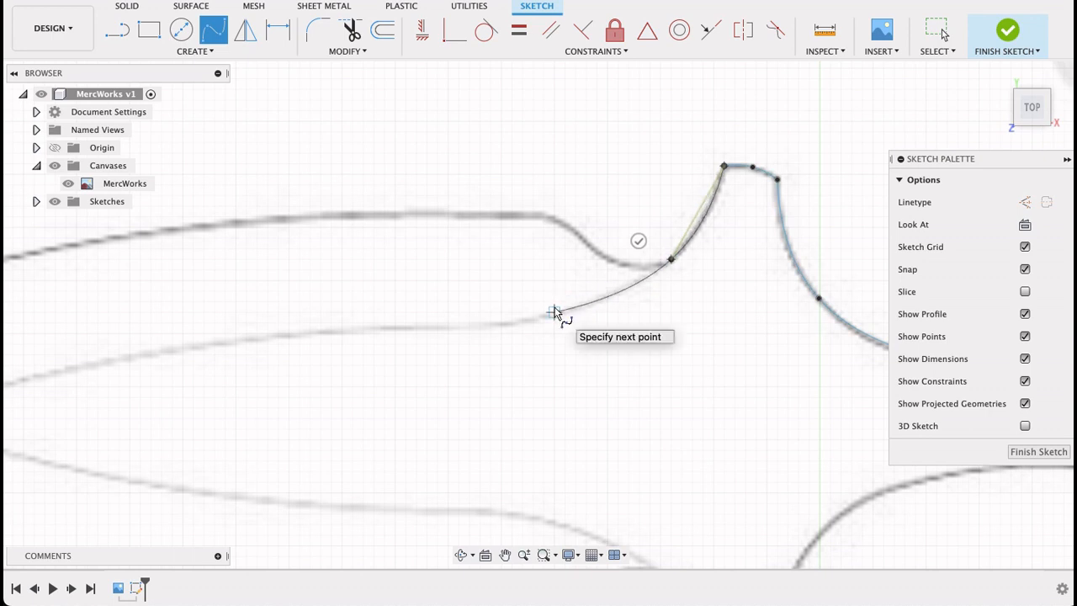
pyautogui.click(554, 312)
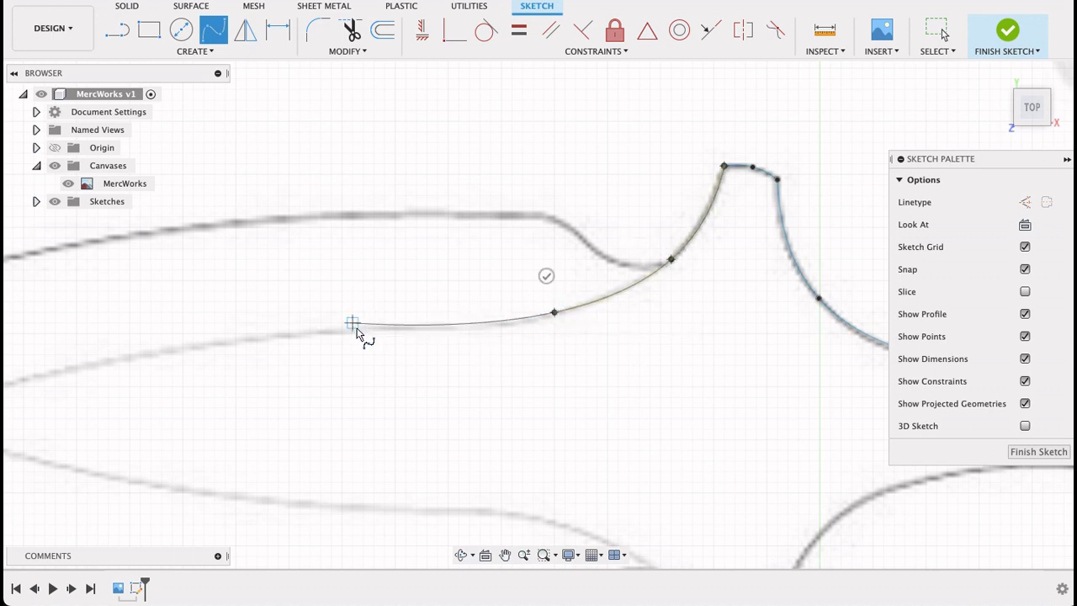
pyautogui.click(353, 333)
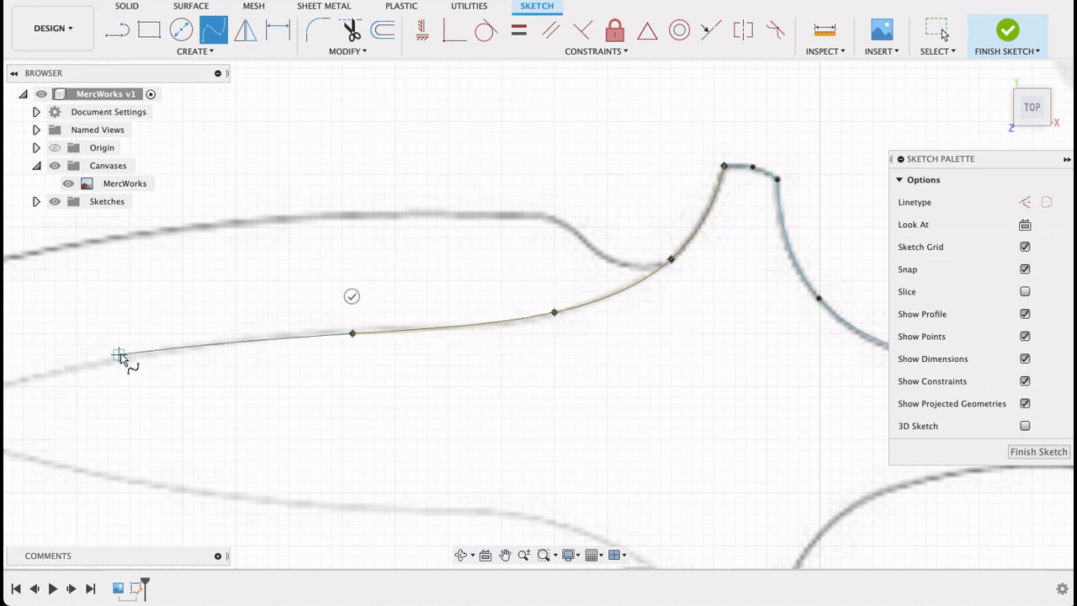
pyautogui.scroll(-3, 118, 358)
pyautogui.moveTo(125, 355); pyautogui.dragTo(441, 320, button='middle')
pyautogui.click(321, 353)
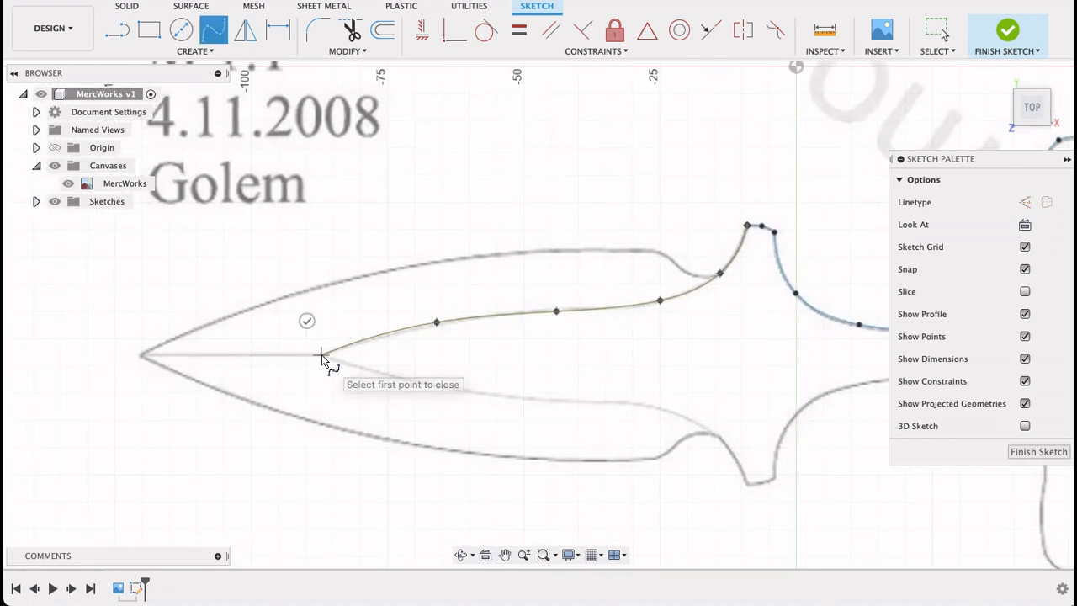
pyautogui.click(180, 413)
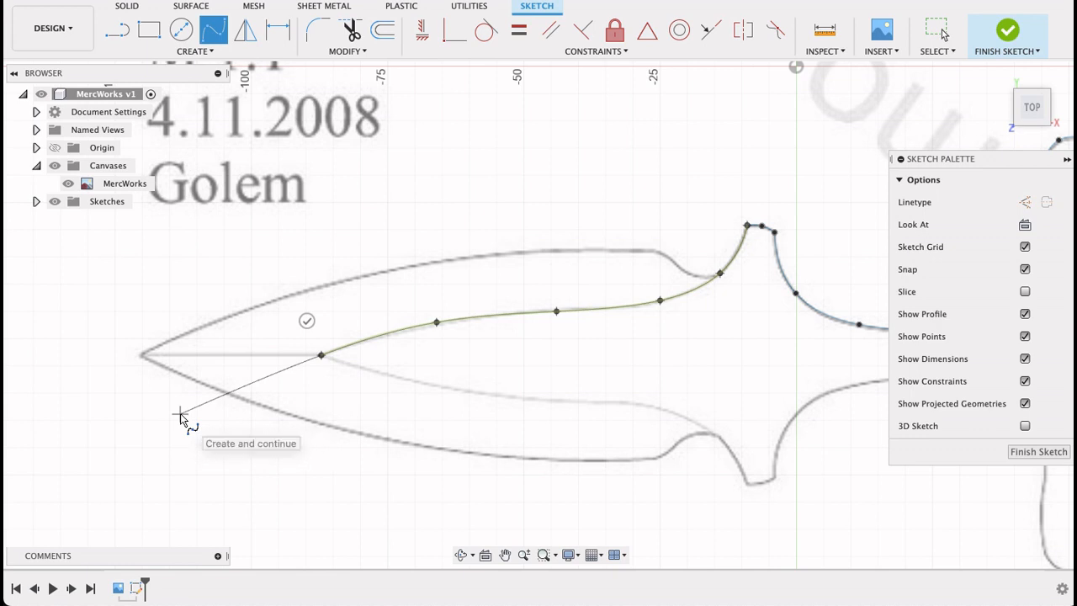
pyautogui.press('Return')
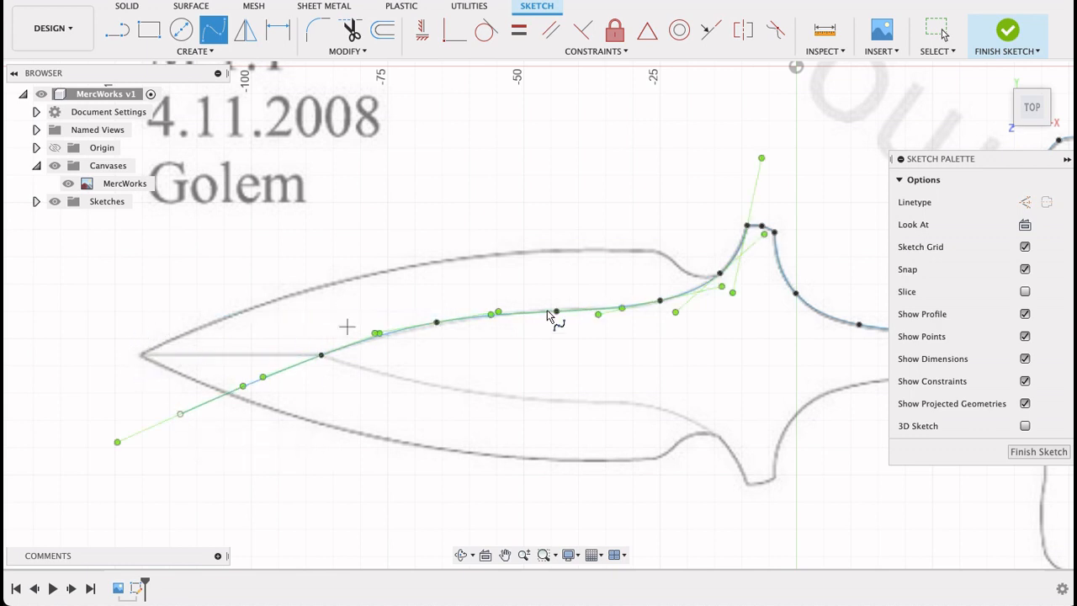
# Step: Trace the upper blade edge with a fit point spline from the tip, around the notch, to the bevel spline near the guard
pyautogui.click(141, 354)
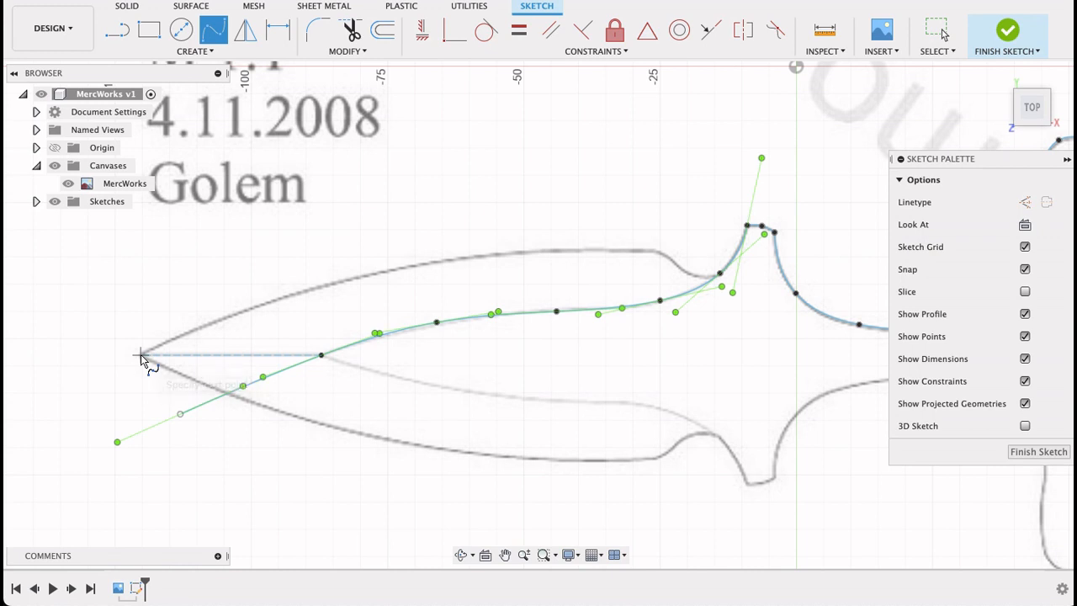
pyautogui.click(321, 289)
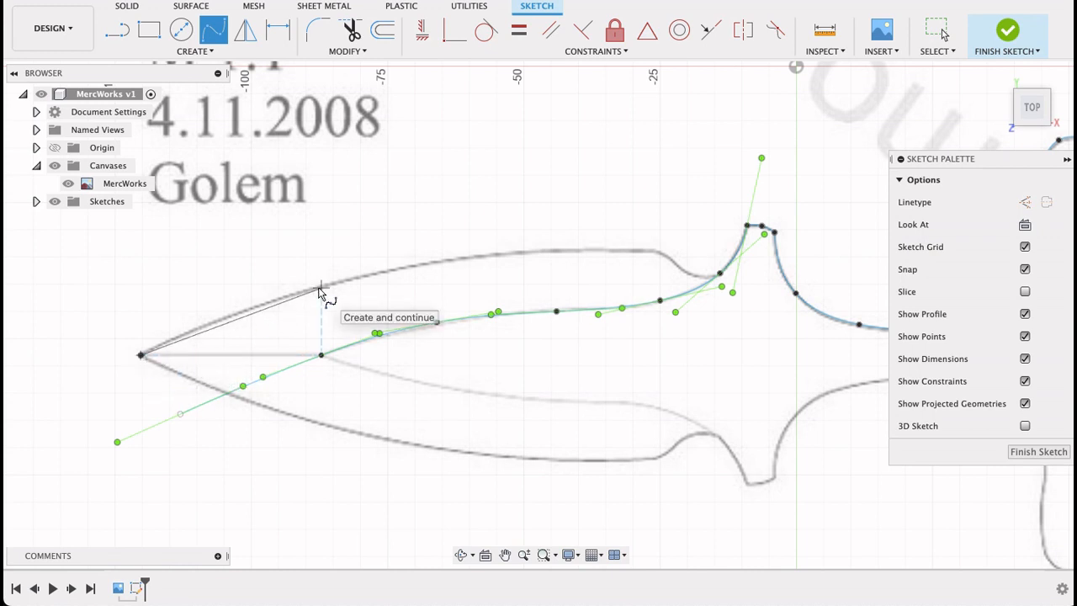
pyautogui.click(496, 255)
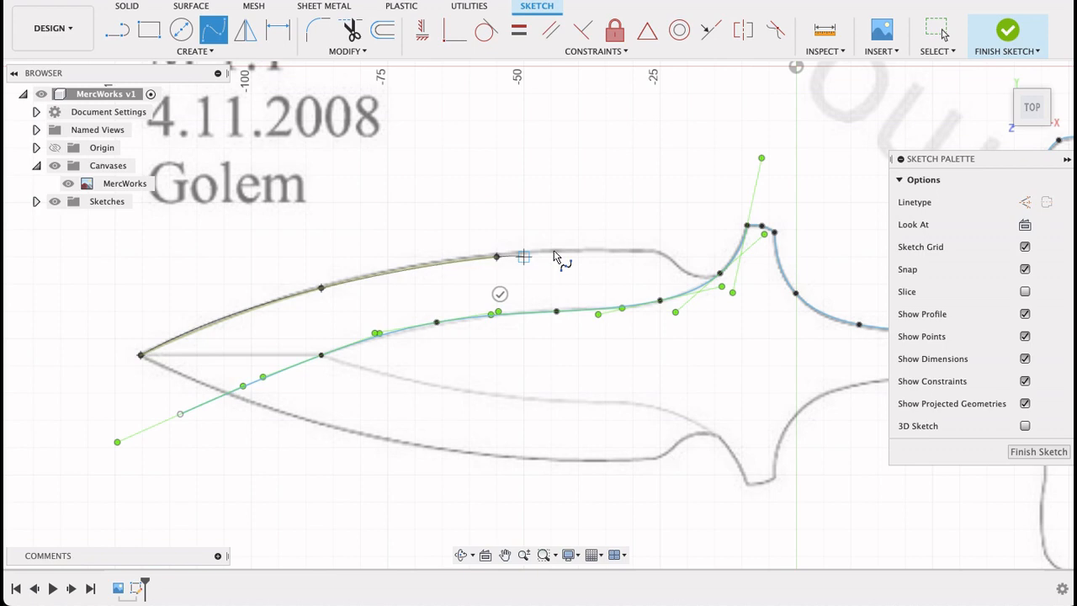
pyautogui.click(647, 250)
pyautogui.scroll(5, 653, 253)
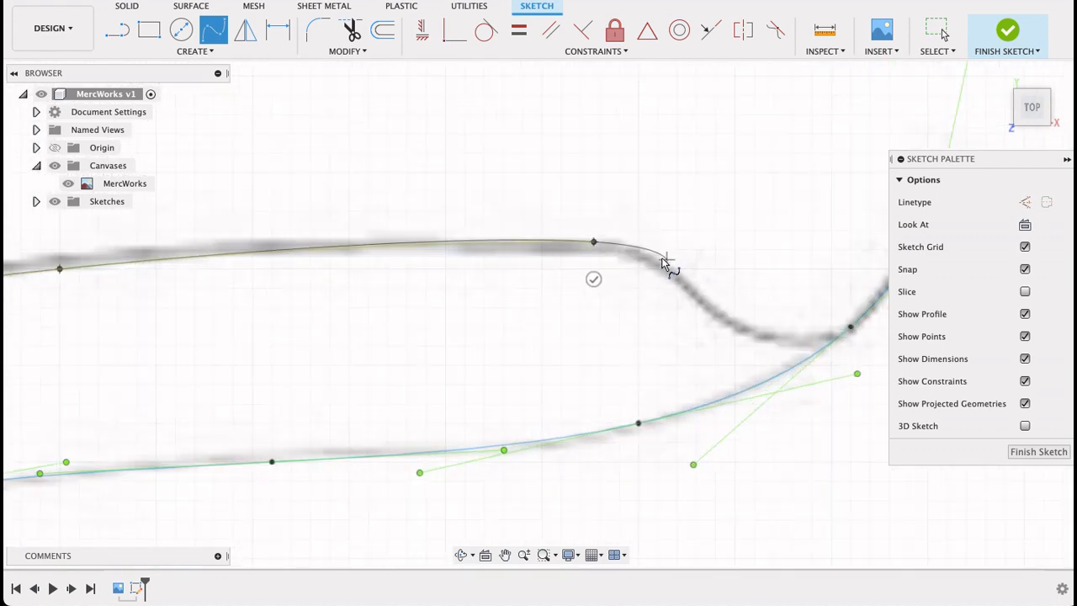
pyautogui.click(654, 260)
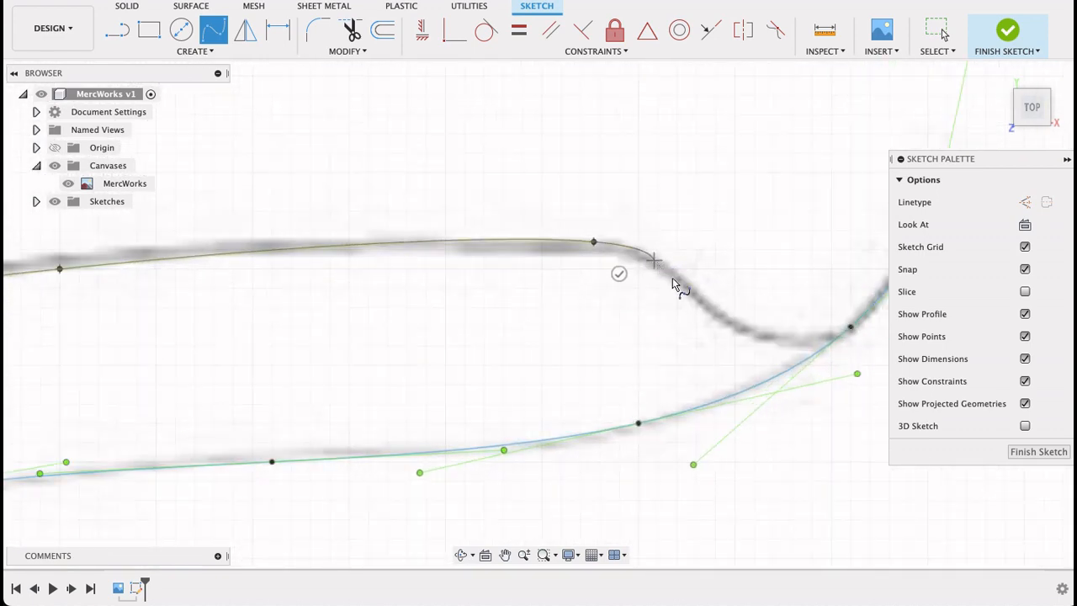
pyautogui.click(715, 307)
pyautogui.click(770, 336)
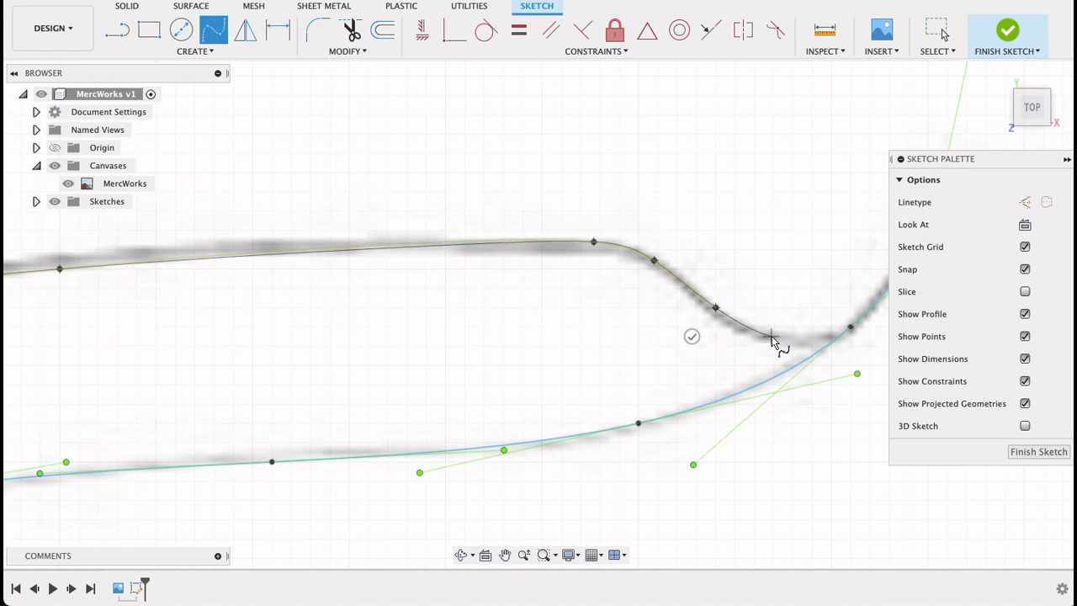
pyautogui.click(822, 336)
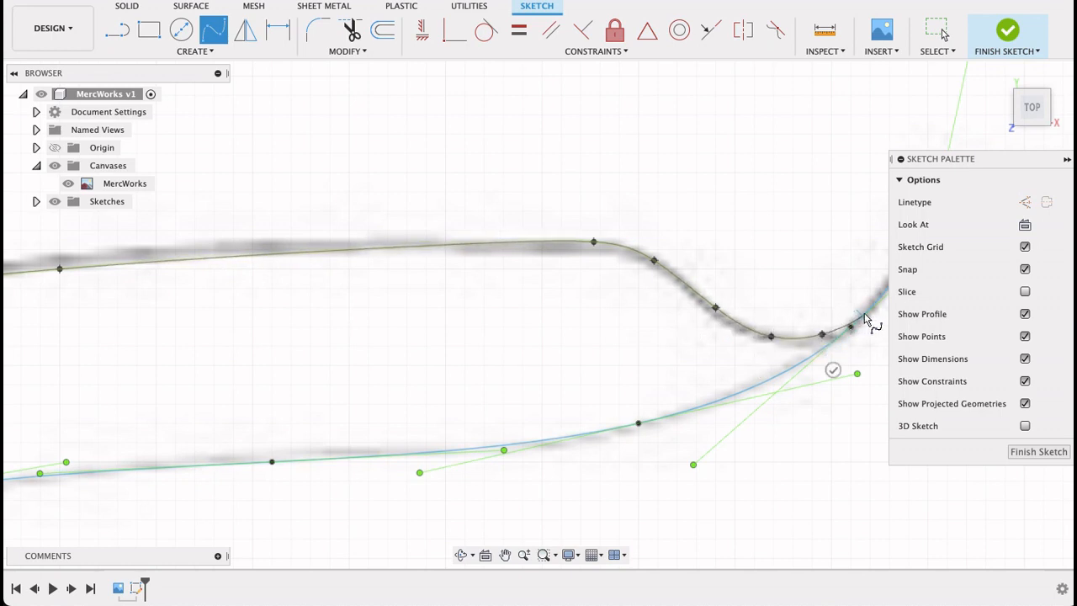
pyautogui.click(865, 315)
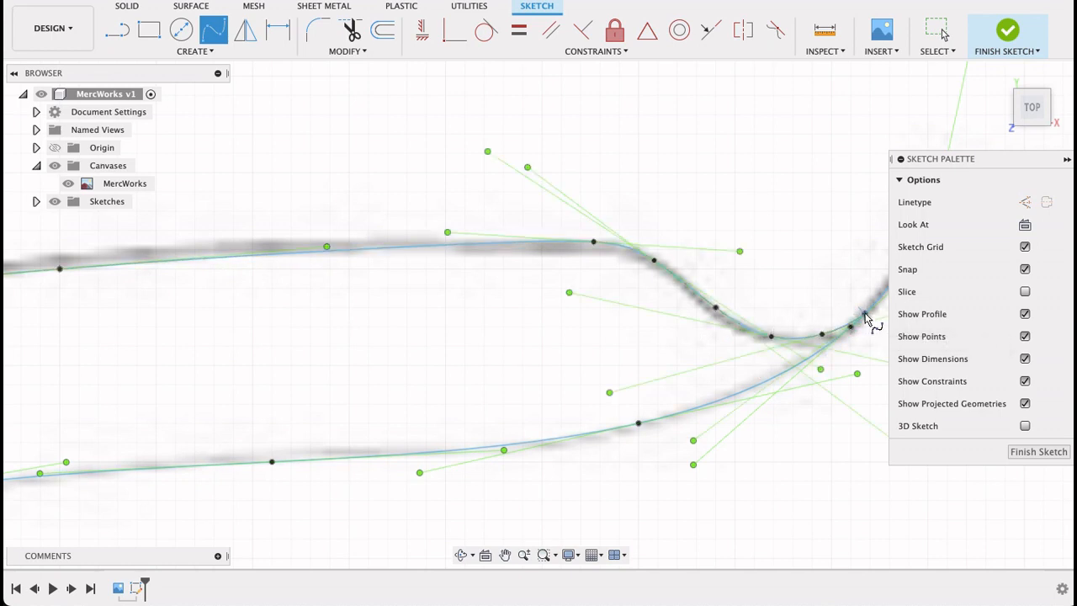
pyautogui.scroll(-5, 790, 440)
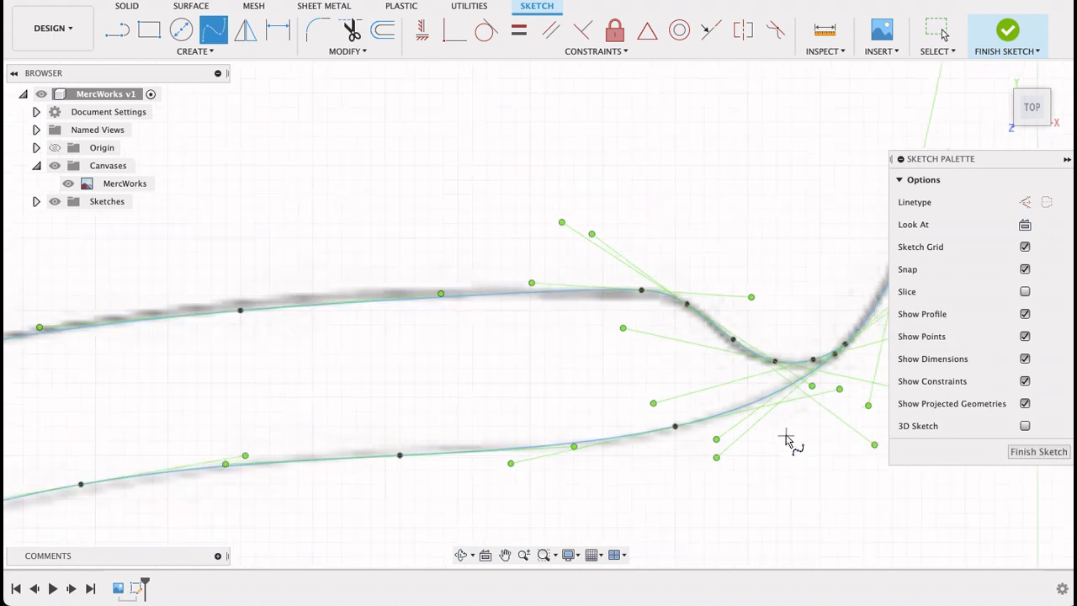
pyautogui.moveTo(797, 461)
pyautogui.mouseDown(button='middle')
pyautogui.moveTo(748, 384)
pyautogui.moveTo(632, 258)
pyautogui.mouseUp(button='middle')
pyautogui.scroll(-4, 632, 258)
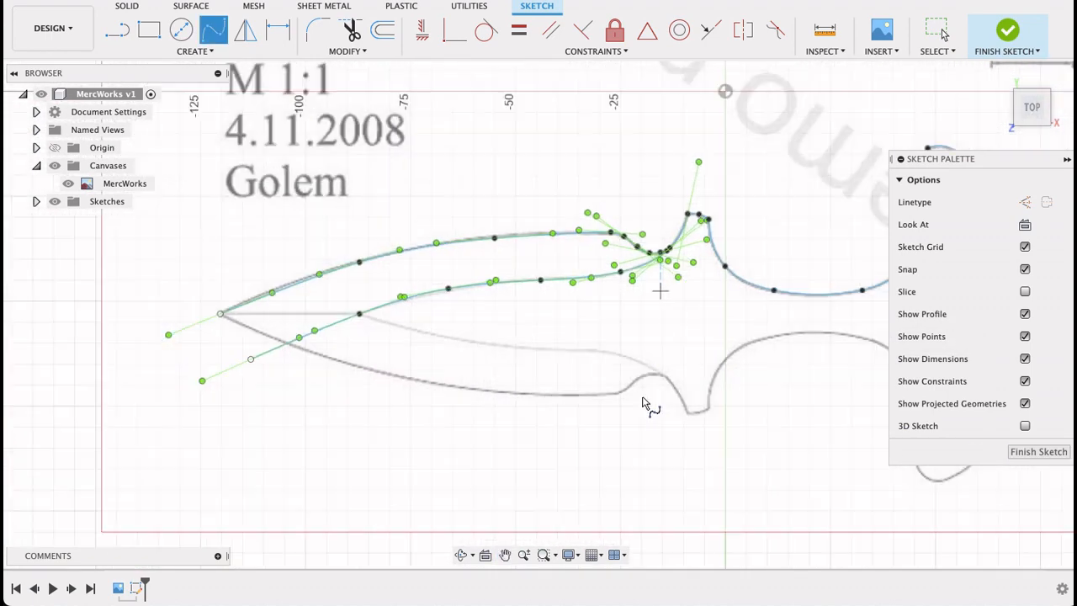
pyautogui.scroll(-1, 644, 412)
pyautogui.click(648, 415)
# Step: Draw a horizontal line about 197 mm long from the blade tip past the handle's back edge, and trim the handle spline below it
pyautogui.scroll(-2, 800, 423)
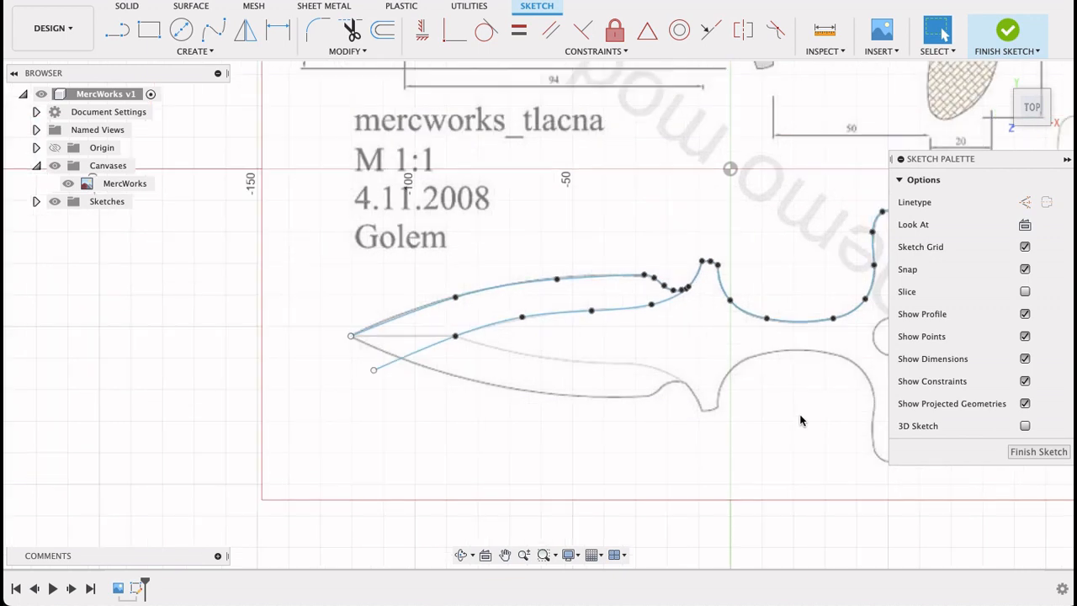
pyautogui.moveTo(800, 423); pyautogui.dragTo(662, 401, button='middle')
pyautogui.click(117, 30)
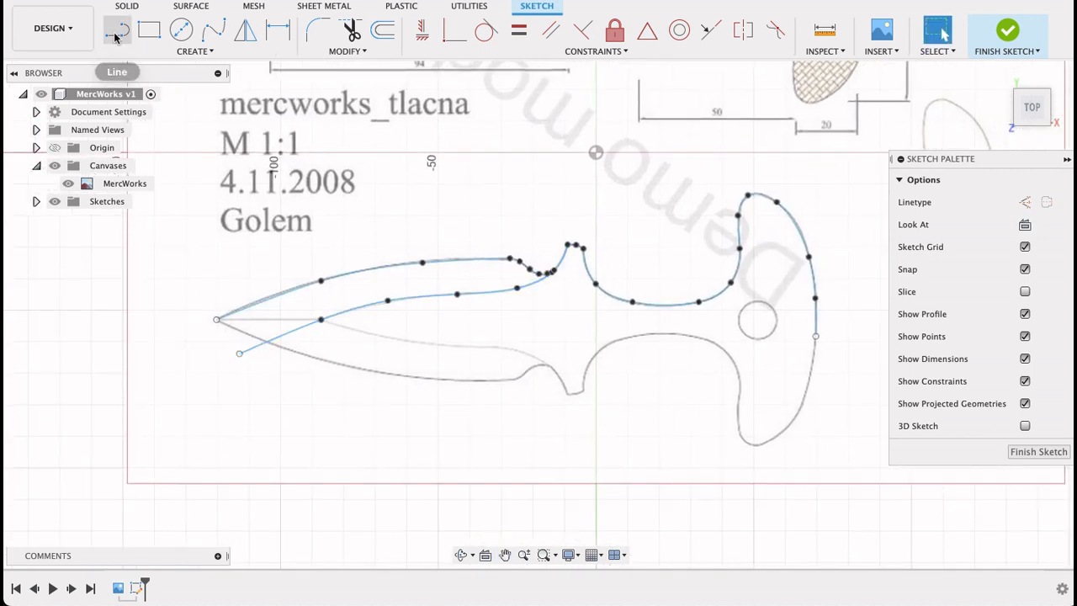
pyautogui.click(217, 321)
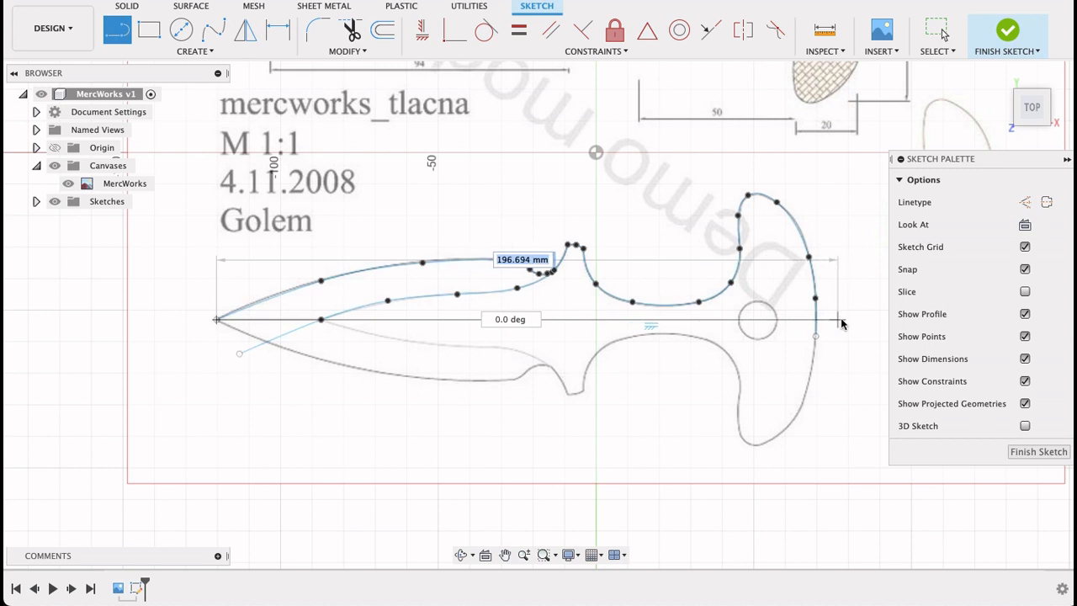
pyautogui.click(841, 321)
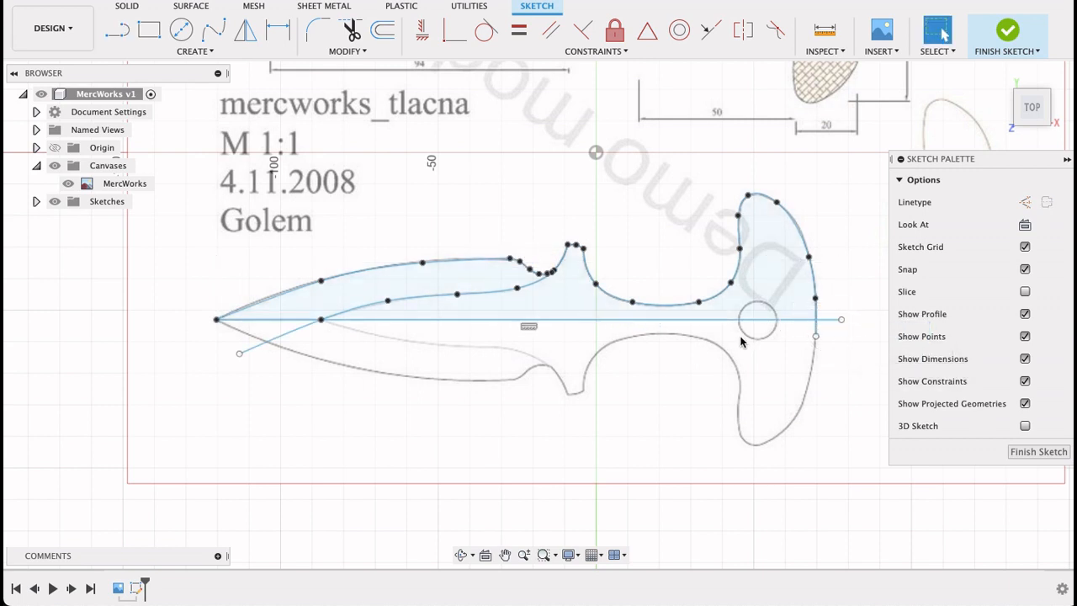
pyautogui.press('Escape')
pyautogui.click(351, 30)
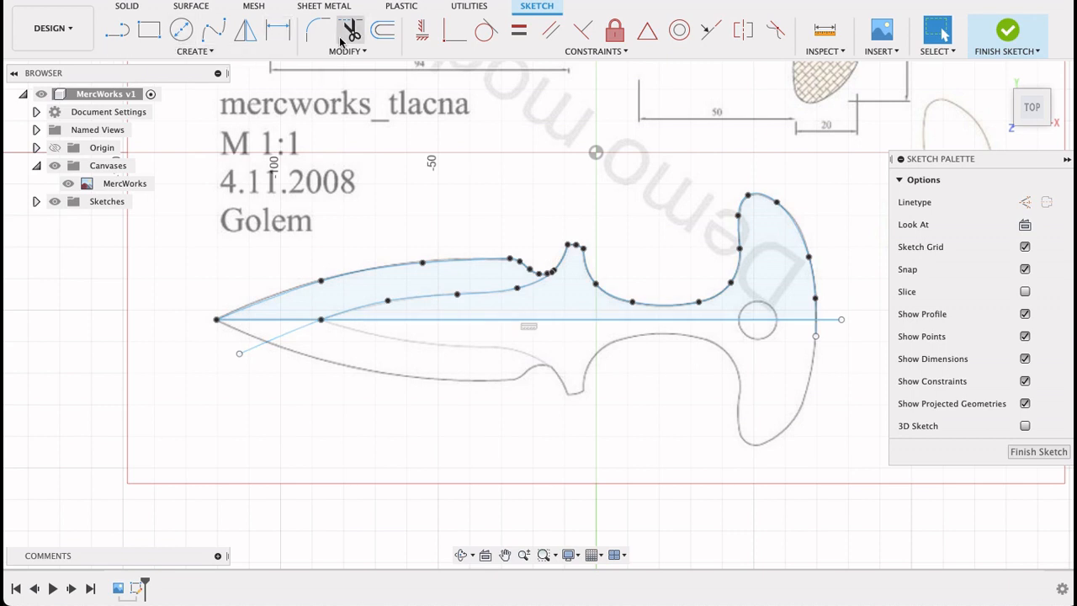
pyautogui.click(818, 335)
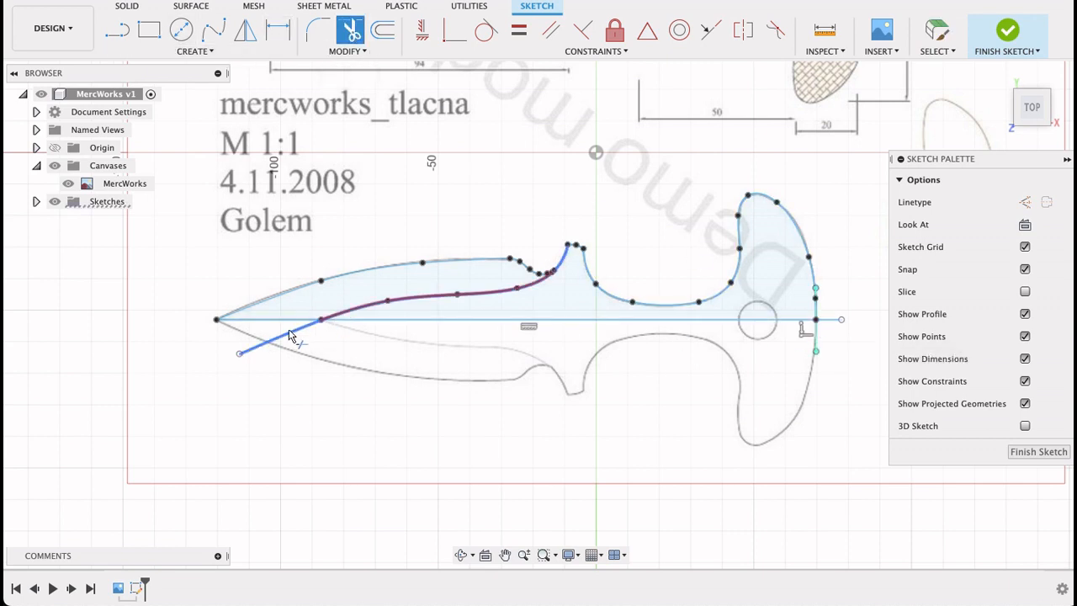
# Step: Try to trim the inner bevel spline just above the centreline, and undo that trim
pyautogui.click(333, 314)
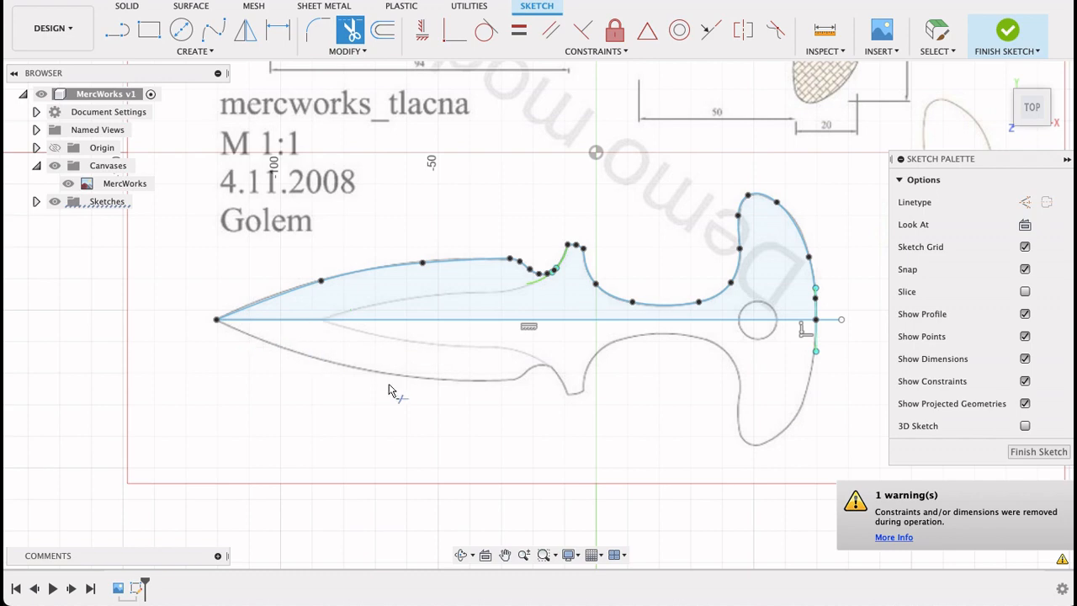
pyautogui.press('Escape')
pyautogui.press('super+z')
pyautogui.press('super+z')
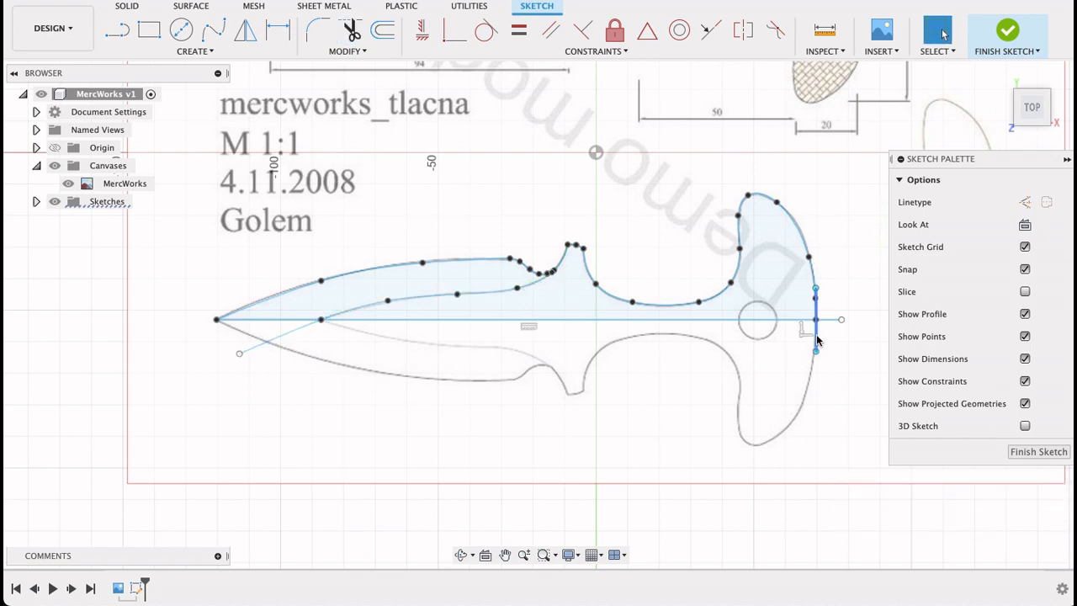
# Step: Trim off the tail of the inner bevel spline that extends below the horizontal centreline
pyautogui.scroll(6, 816, 339)
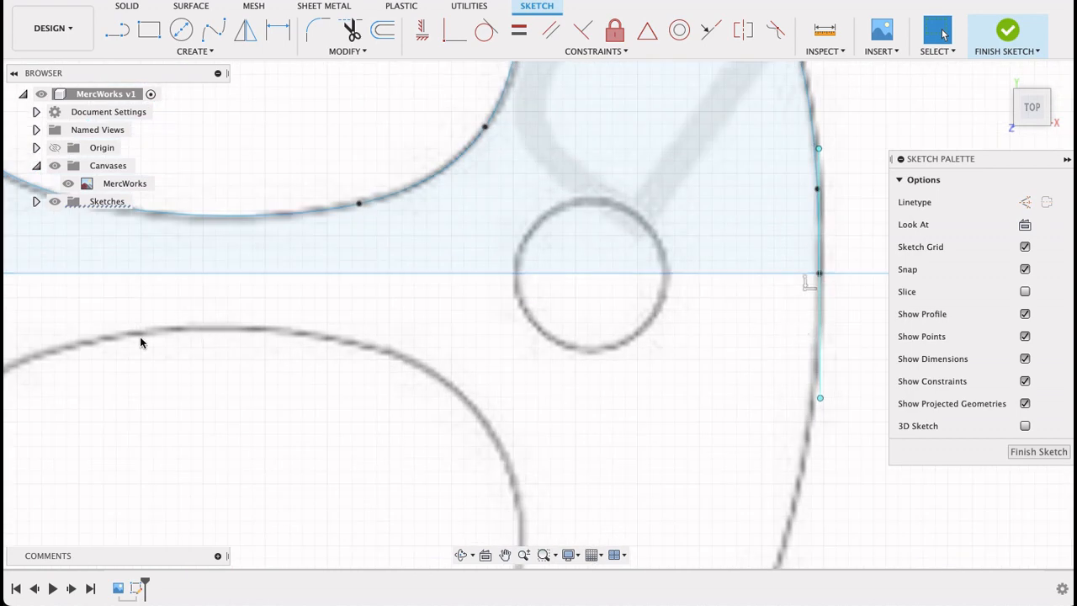
pyautogui.scroll(-10, 140, 341)
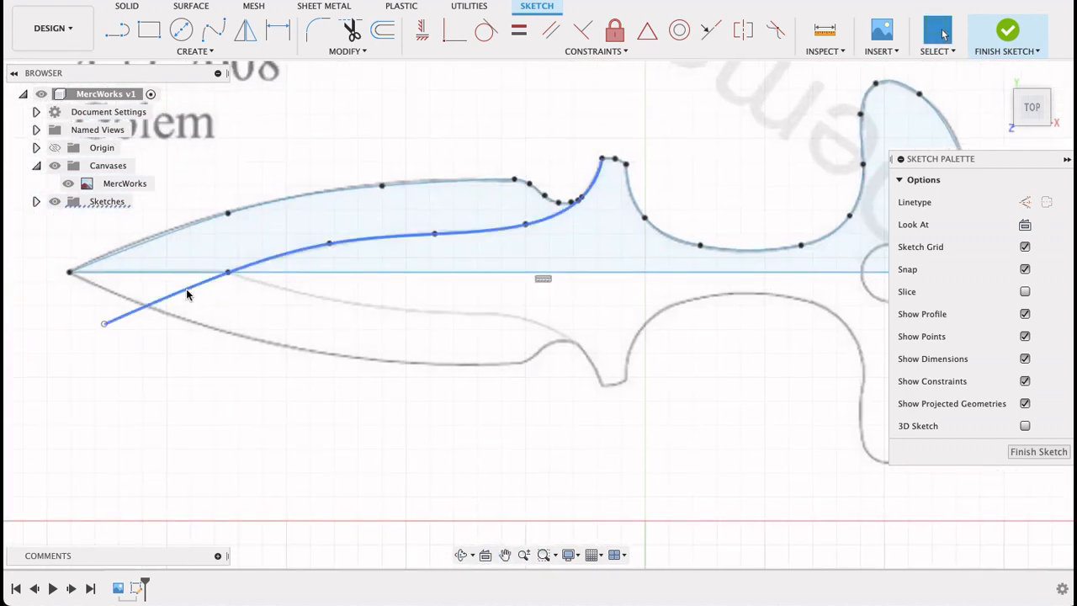
pyautogui.click(352, 30)
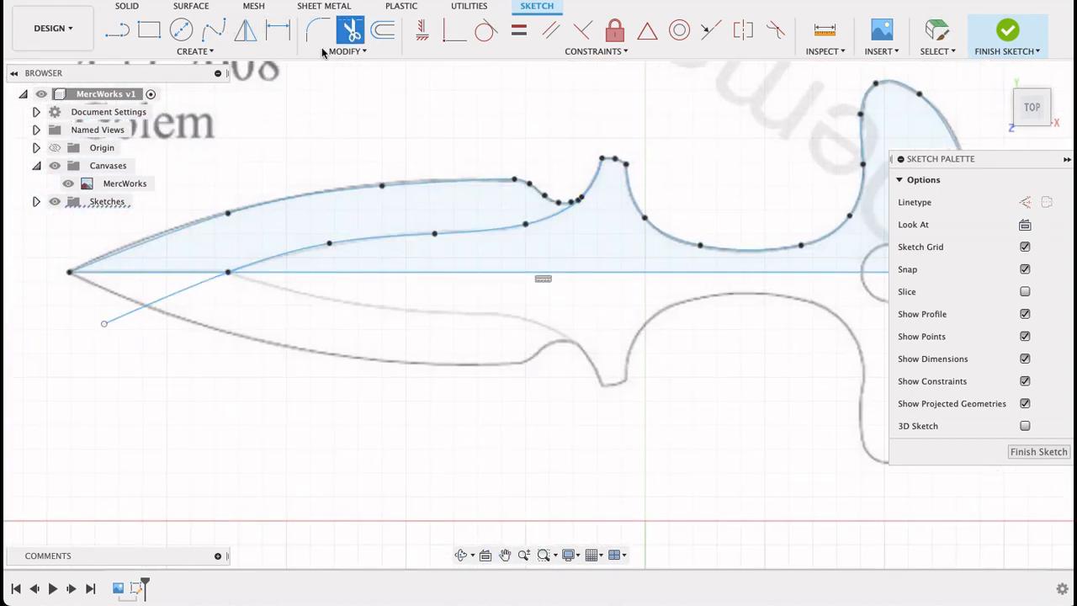
pyautogui.click(202, 285)
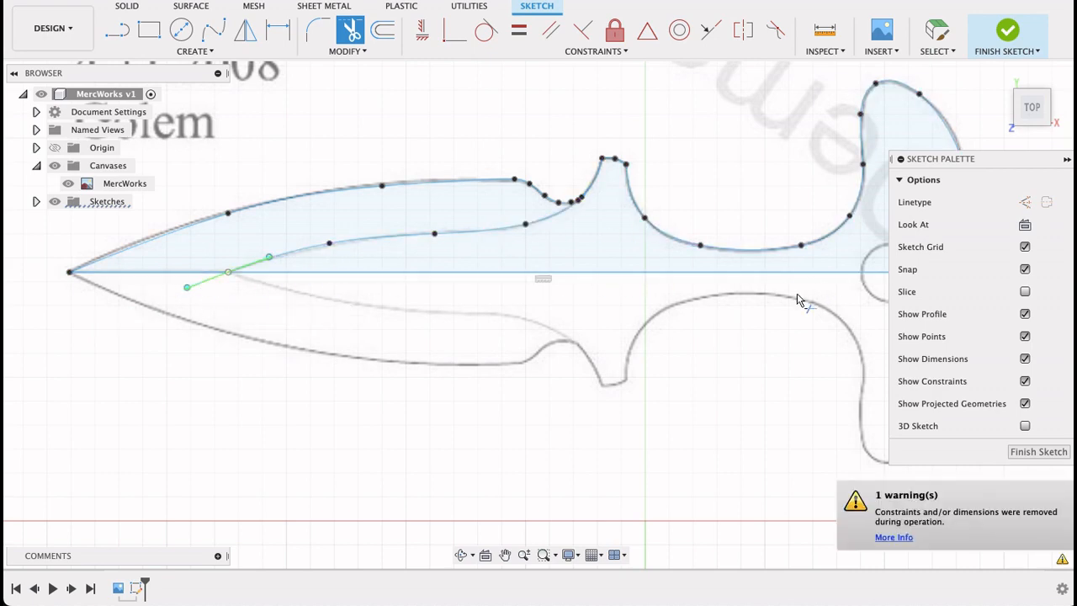
# Step: Mirror the outer blade, bevel, guard-tip and handle splines about the horizontal centreline to form the lower half of the dagger
pyautogui.scroll(-5, 748, 337)
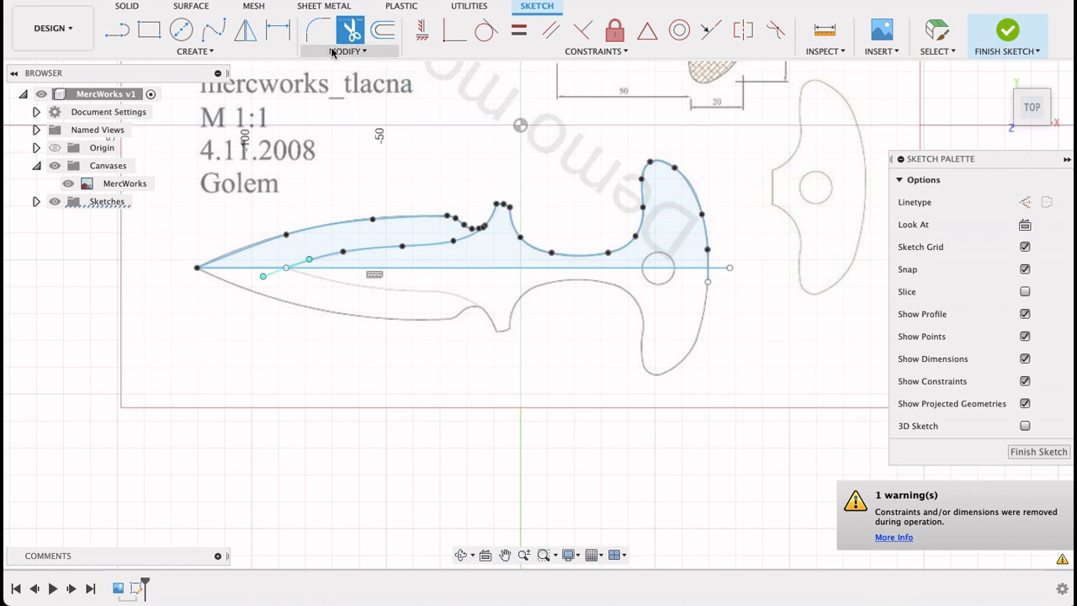
pyautogui.click(245, 29)
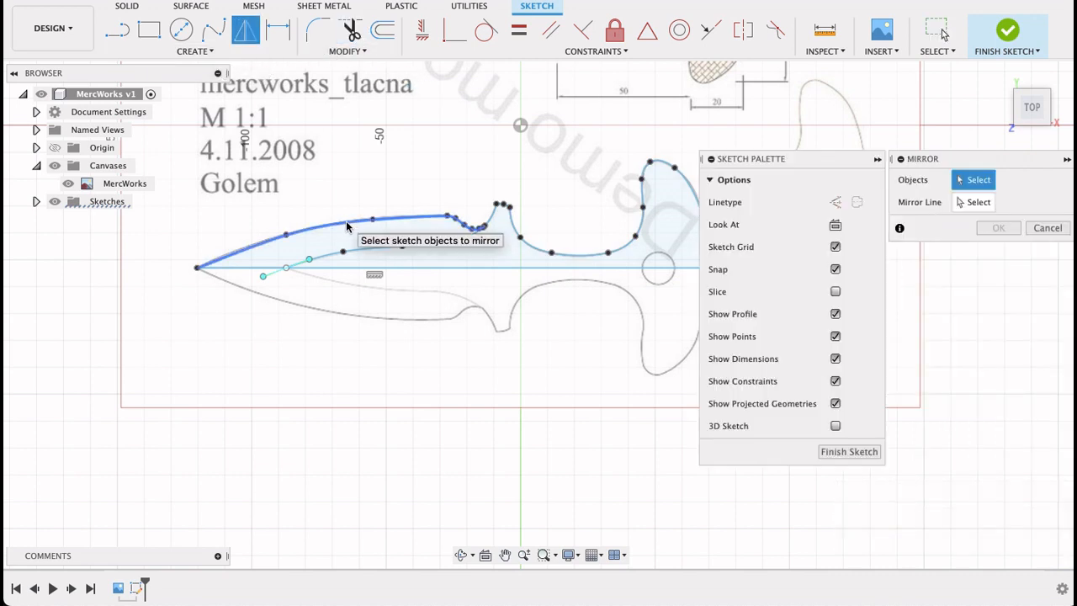
pyautogui.click(350, 223)
pyautogui.click(361, 249)
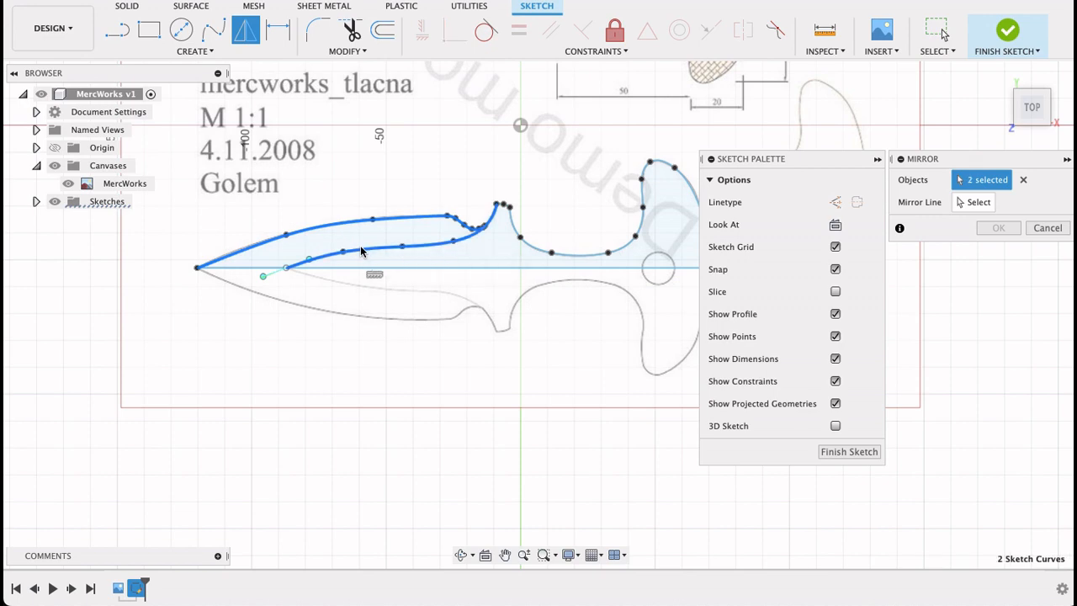
pyautogui.click(512, 222)
pyautogui.scroll(5, 508, 203)
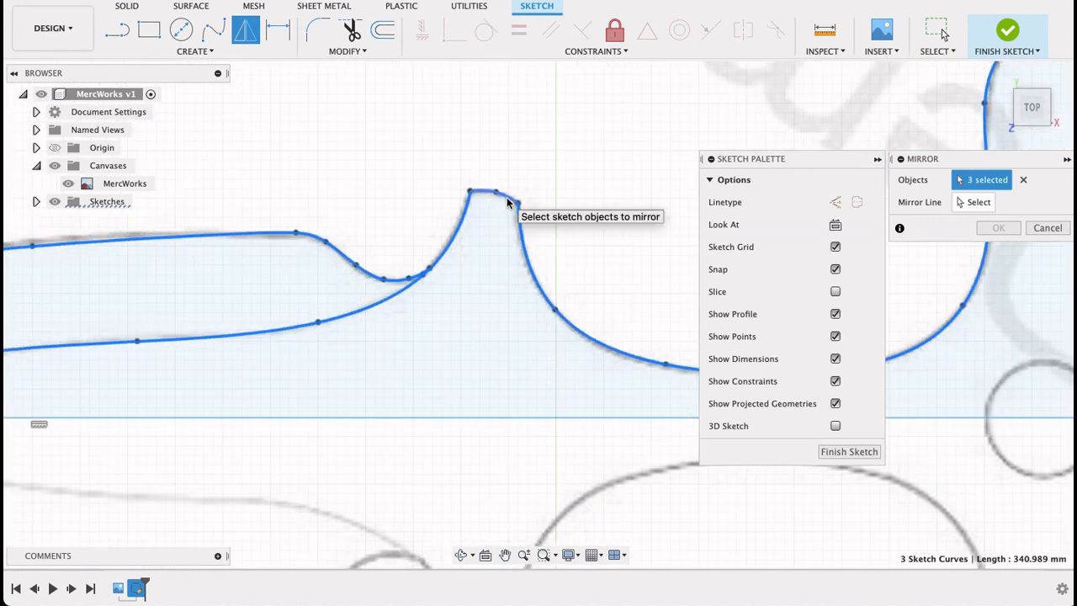
pyautogui.click(507, 203)
pyautogui.scroll(-6, 508, 203)
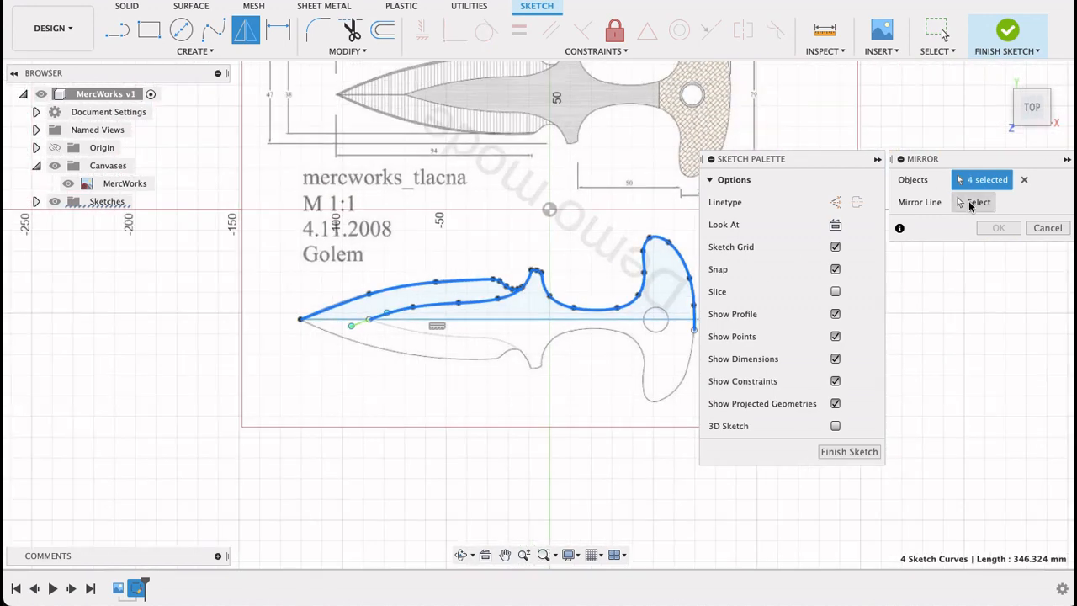
pyautogui.click(970, 203)
pyautogui.click(543, 320)
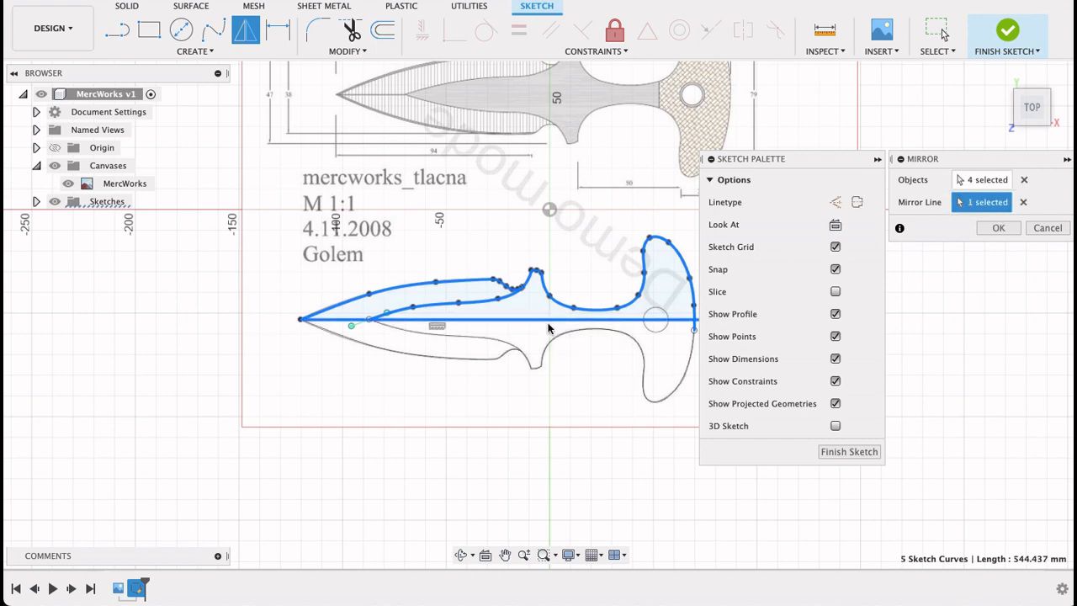
pyautogui.scroll(8, 634, 359)
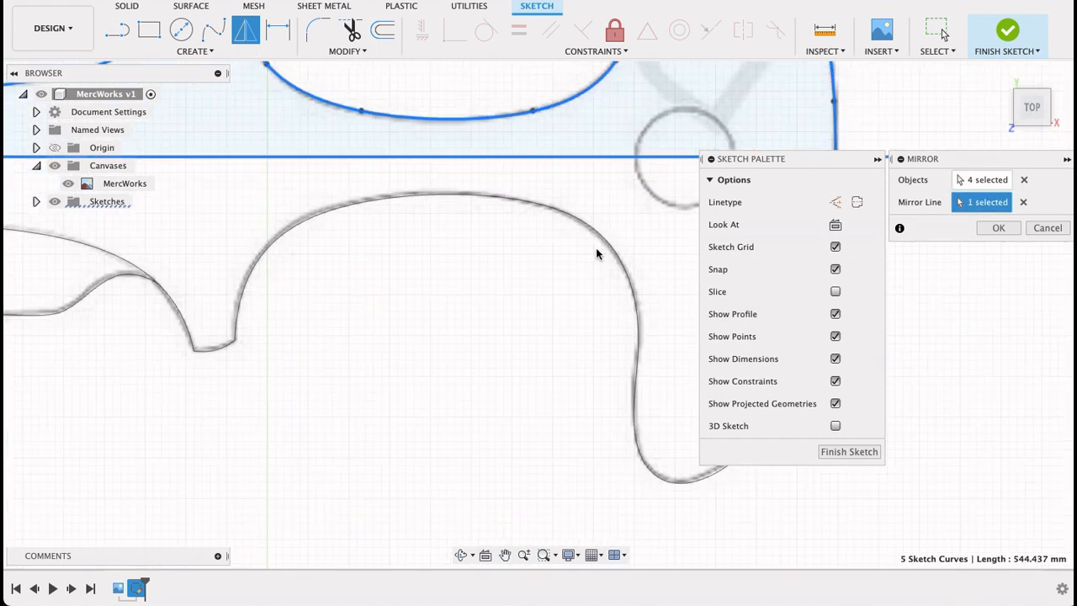
pyautogui.scroll(-5, 455, 283)
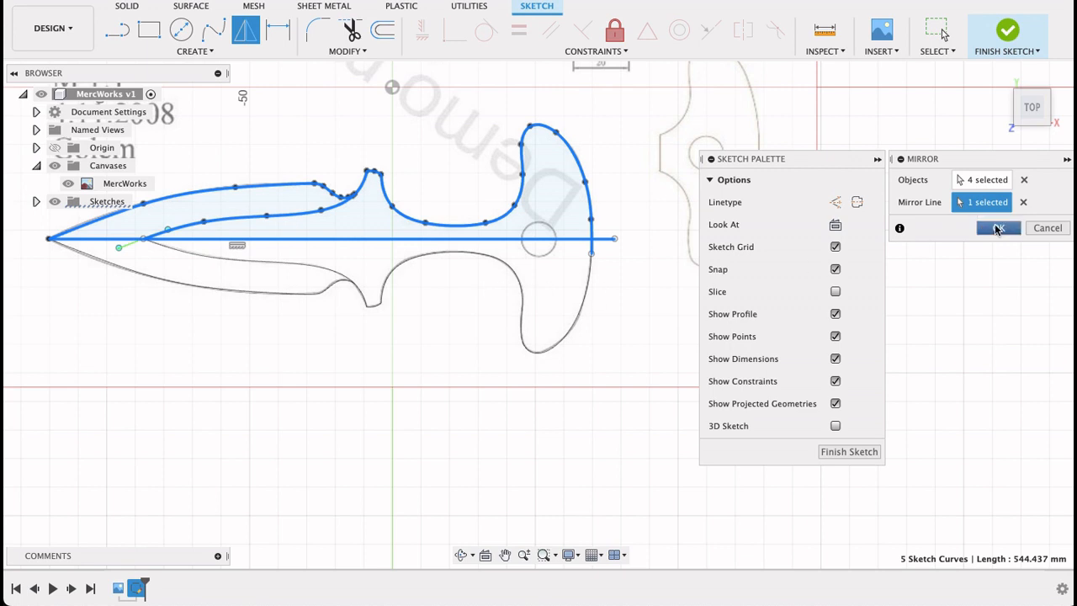
pyautogui.press('Return')
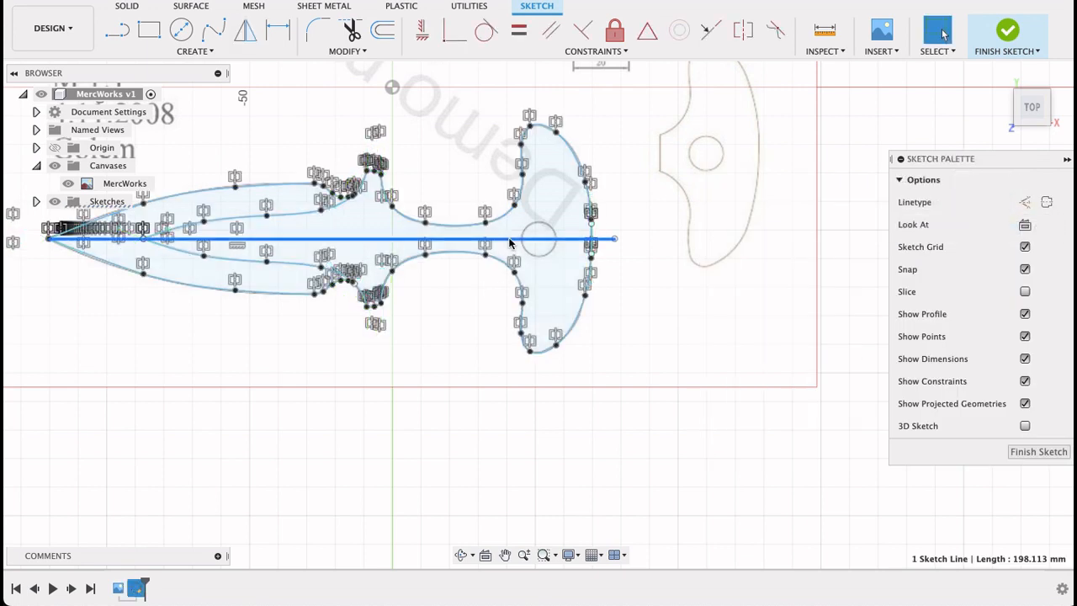
# Step: Trim away the whole horizontal centreline: the span through the body, the stub past the handle and the section at the blade tip
pyautogui.press('t')
pyautogui.click(510, 244)
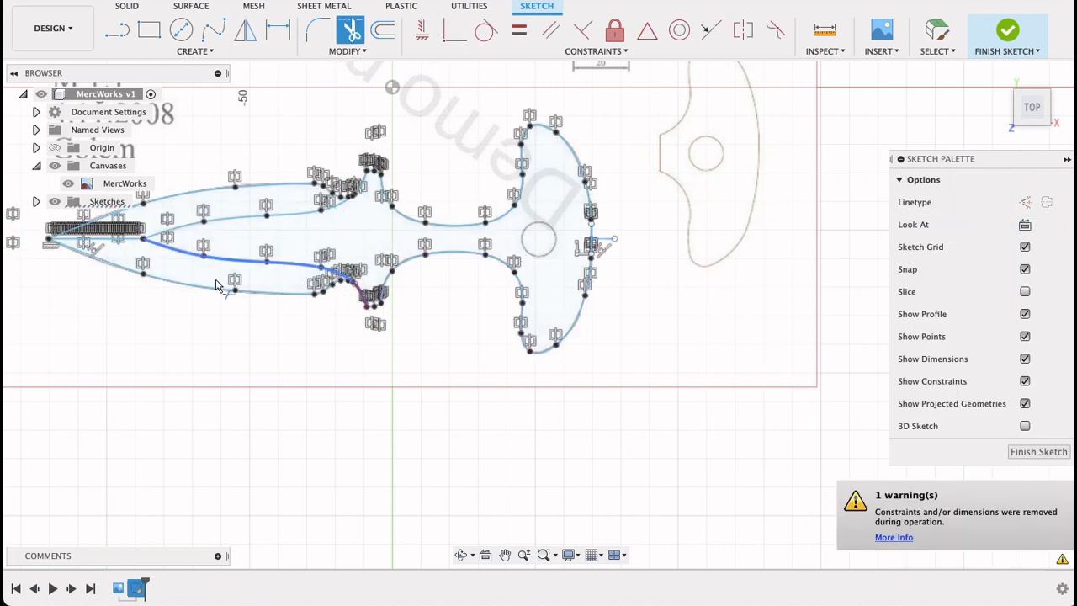
pyautogui.scroll(-2, 463, 348)
pyautogui.scroll(10, 570, 281)
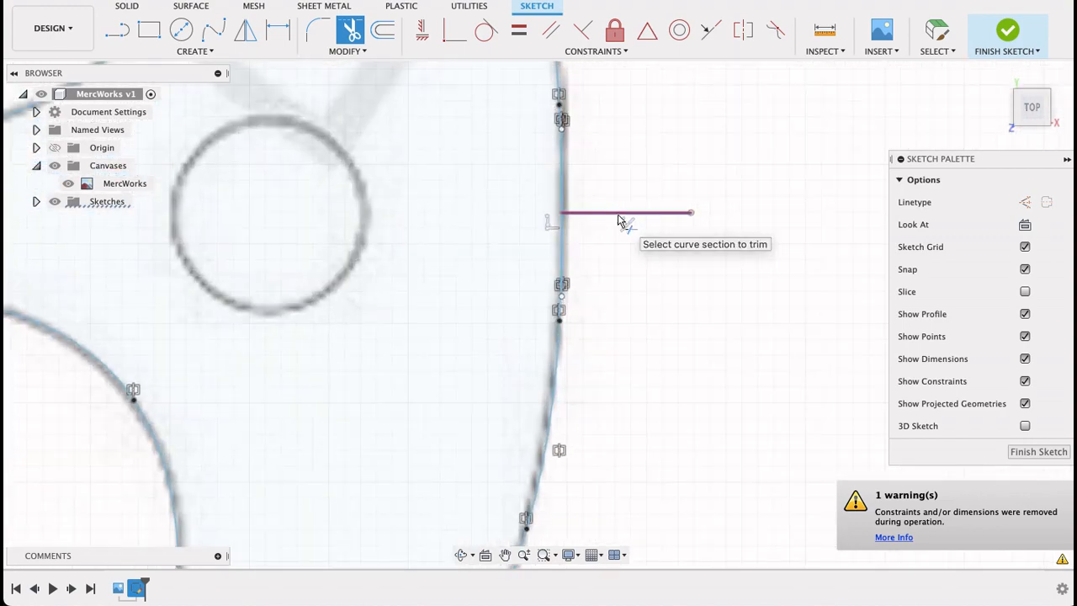
pyautogui.click(619, 220)
pyautogui.scroll(-3, 589, 266)
pyautogui.scroll(-6, 580, 280)
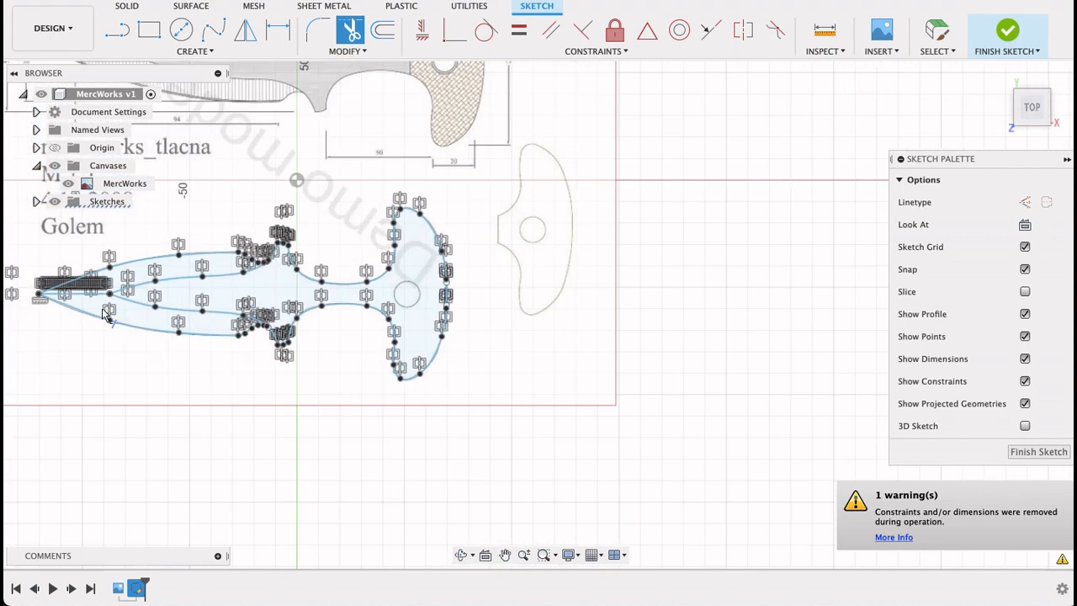
pyautogui.scroll(8, 290, 360)
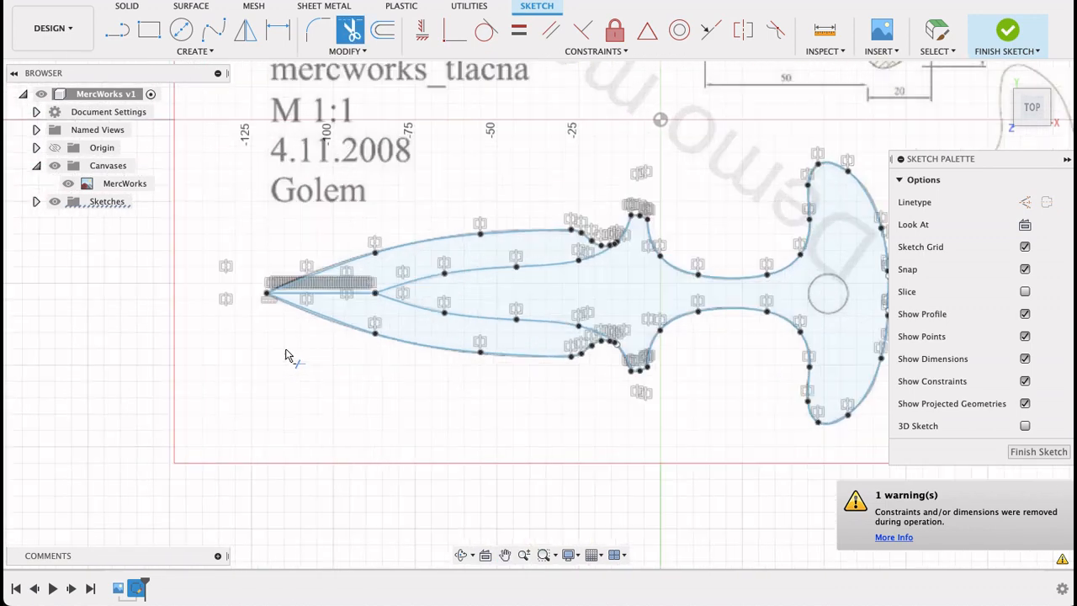
pyautogui.scroll(-1, 348, 361)
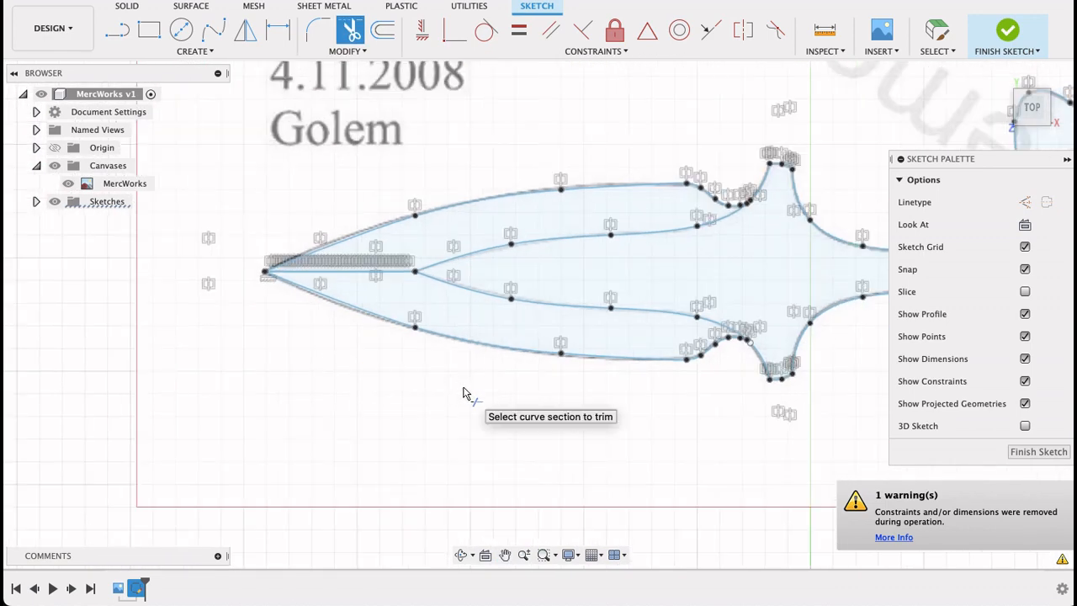
pyautogui.click(335, 273)
# Step: Draw a centre-diameter circle of about 11.5 mm over the handle hole in the reference image, and finish the sketch
pyautogui.moveTo(632, 423); pyautogui.dragTo(264, 339, button='middle')
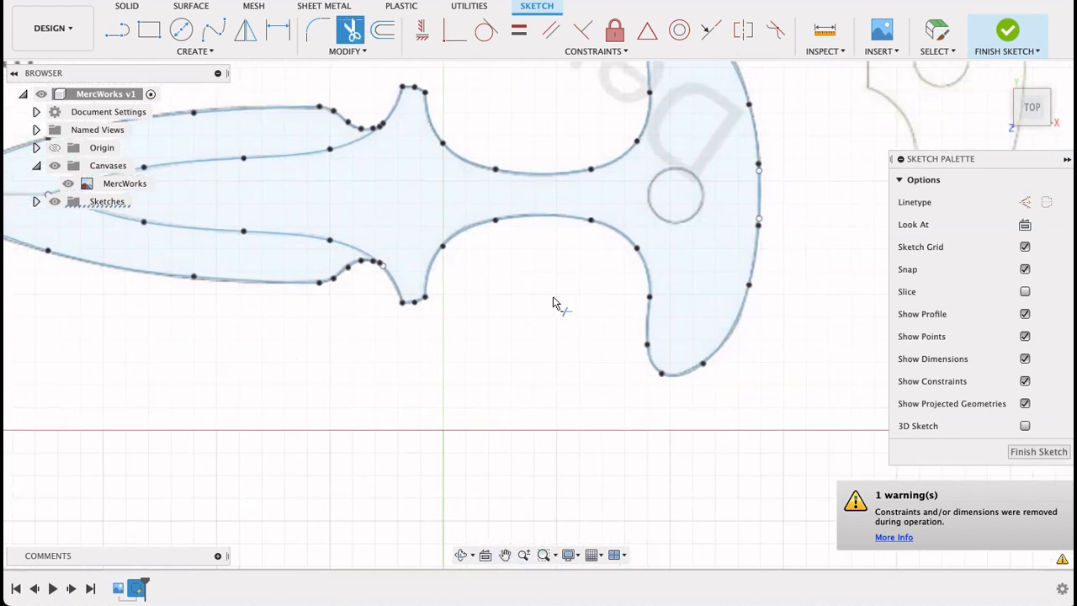
pyautogui.scroll(-1, 568, 275)
pyautogui.moveTo(568, 275); pyautogui.dragTo(530, 375, button='middle')
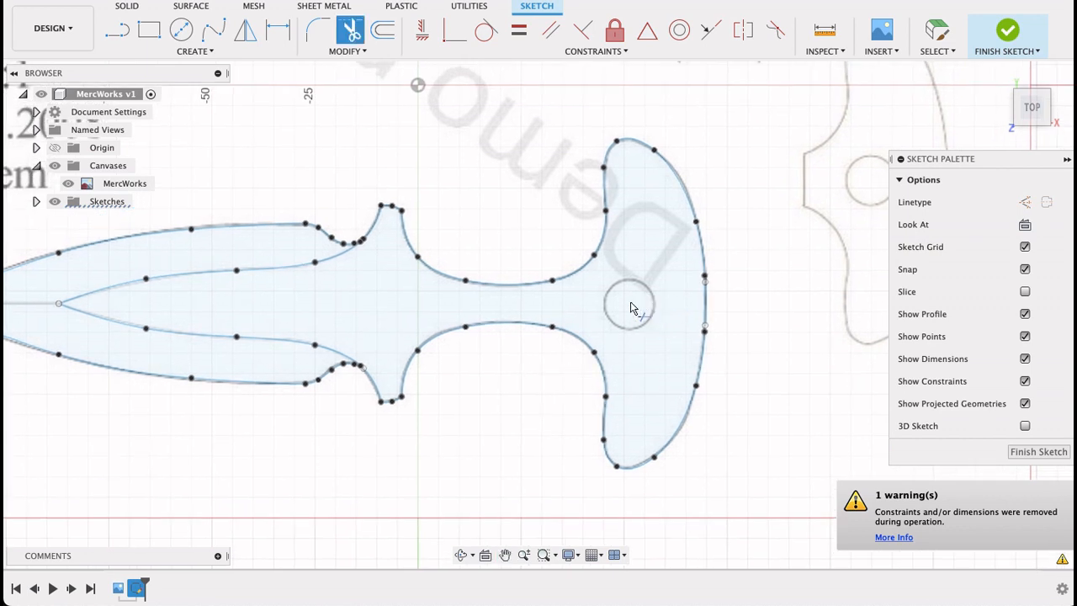
pyautogui.click(181, 29)
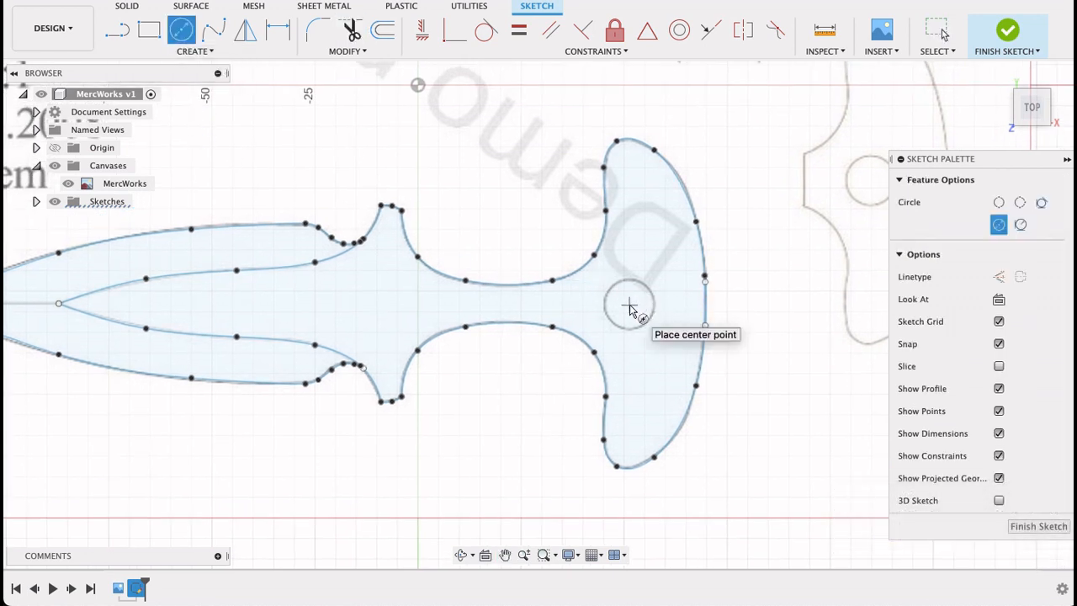
pyautogui.click(630, 305)
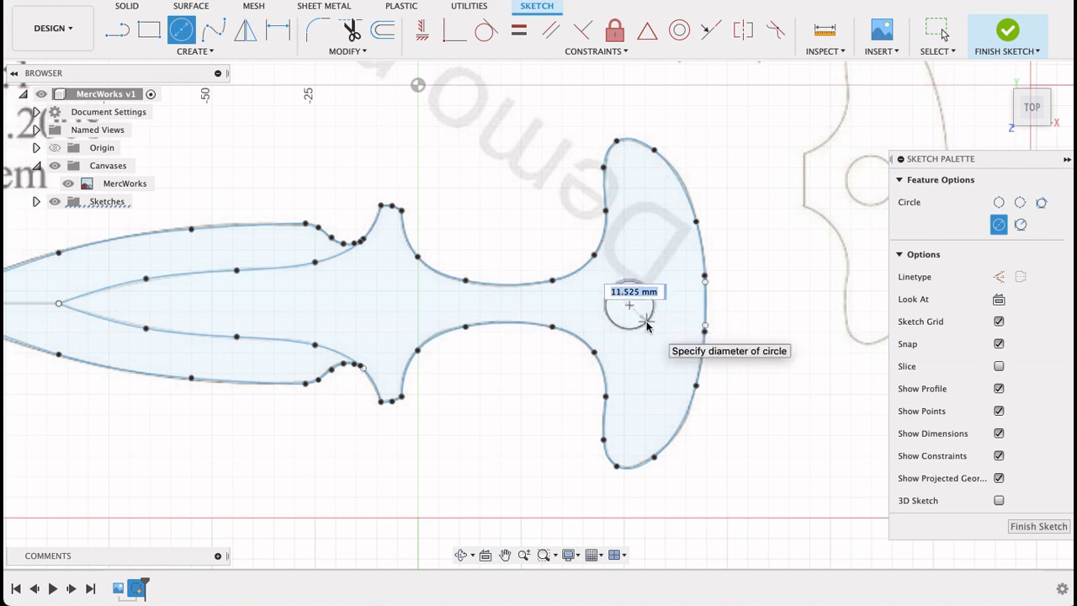
pyautogui.click(645, 324)
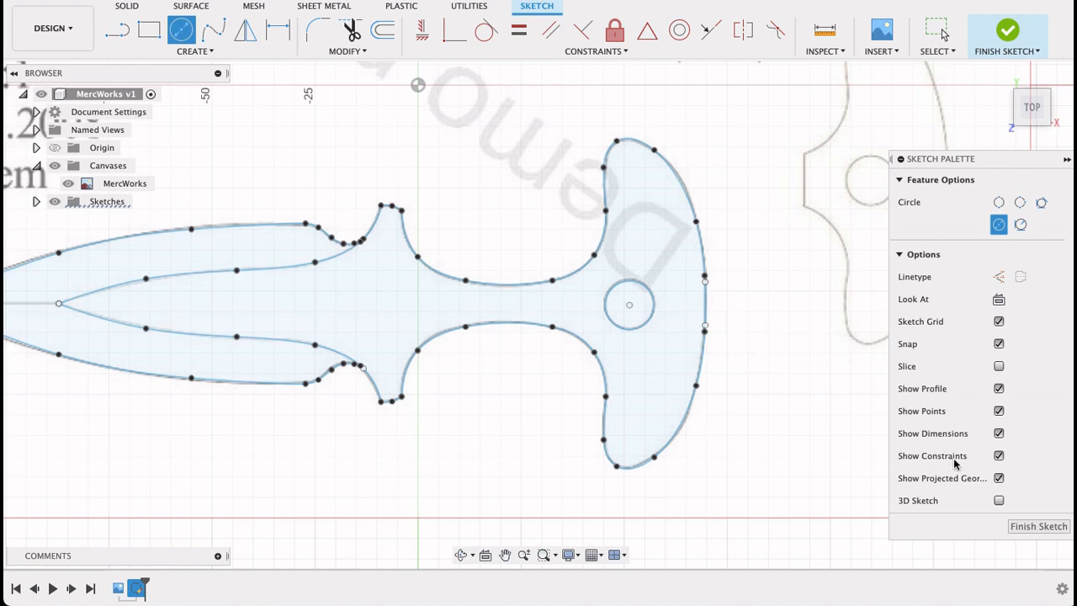
pyautogui.click(1015, 528)
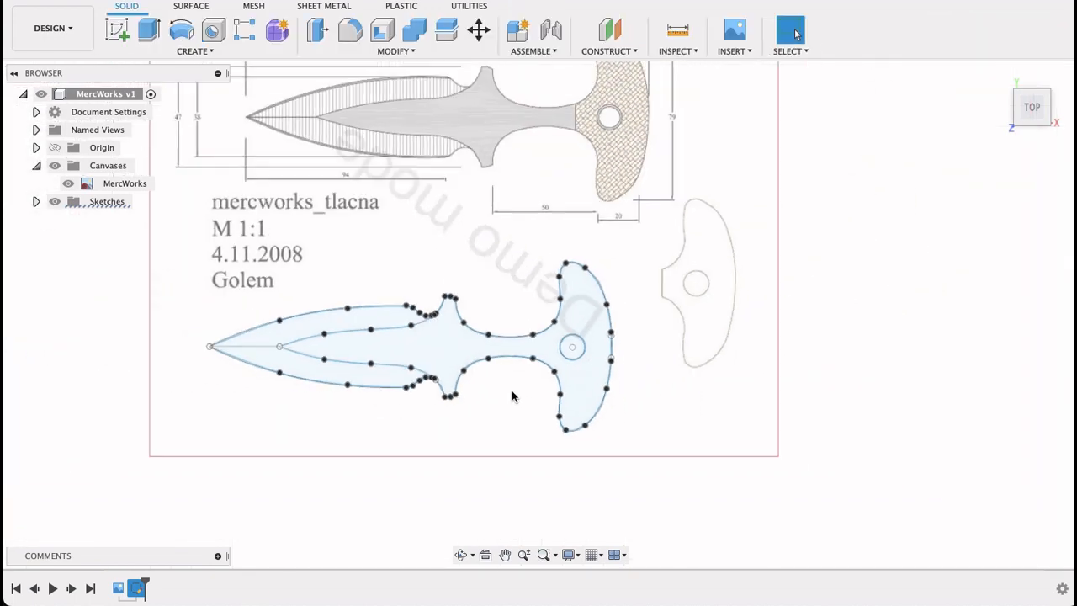
# Step: Extrude the inner dagger profile and the outer blade bevel profile 1.5 mm as a new body, leaving the handle hole open
pyautogui.moveTo(340, 437); pyautogui.dragTo(399, 412)
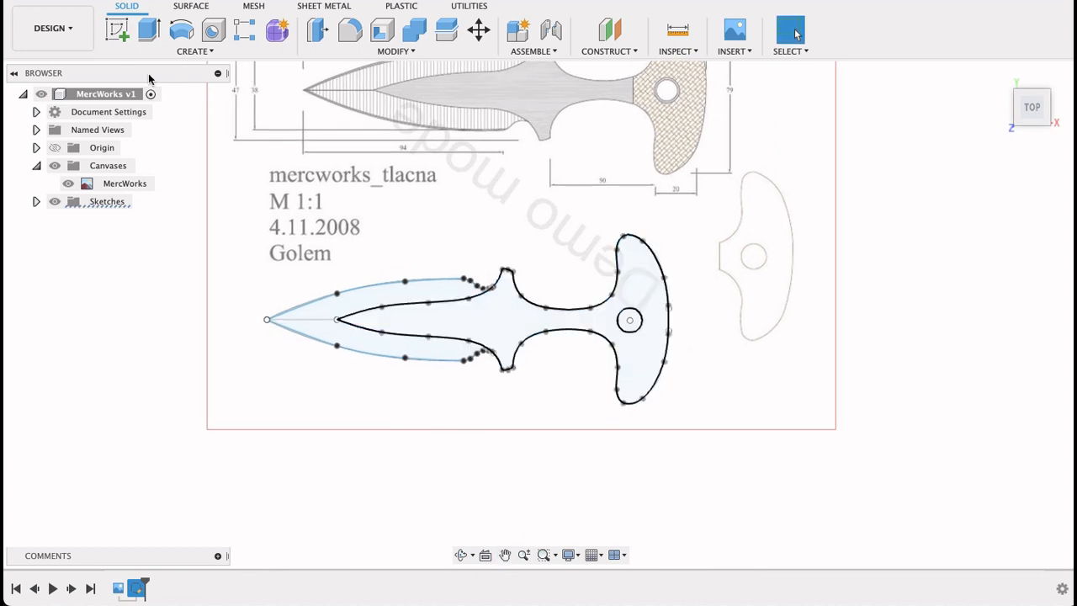
pyautogui.click(143, 33)
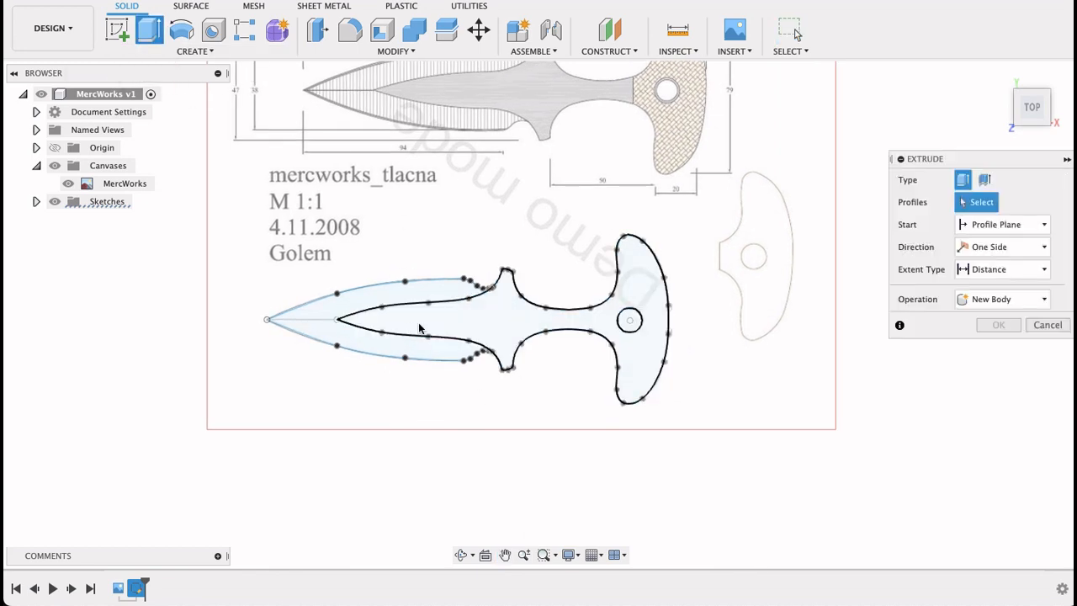
pyautogui.click(421, 328)
pyautogui.click(374, 347)
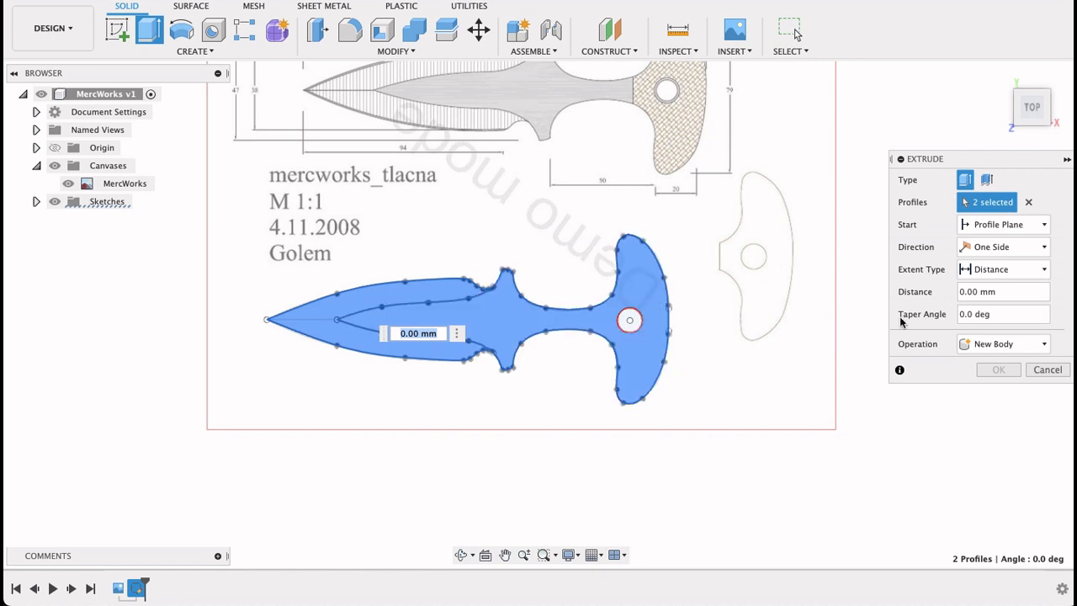
pyautogui.click(971, 291)
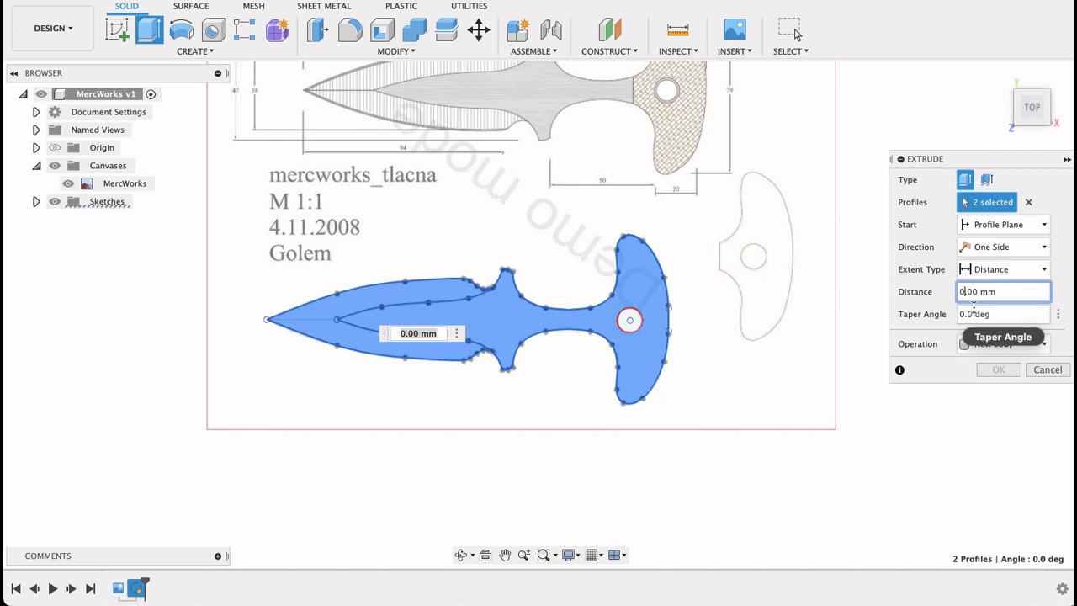
pyautogui.write('1')
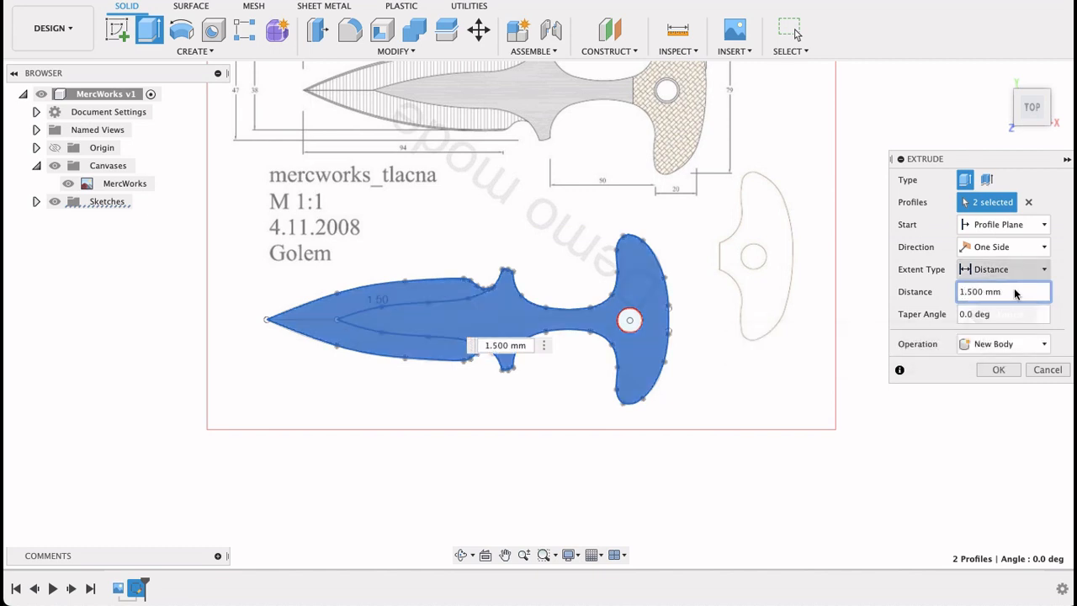
pyautogui.press('Return')
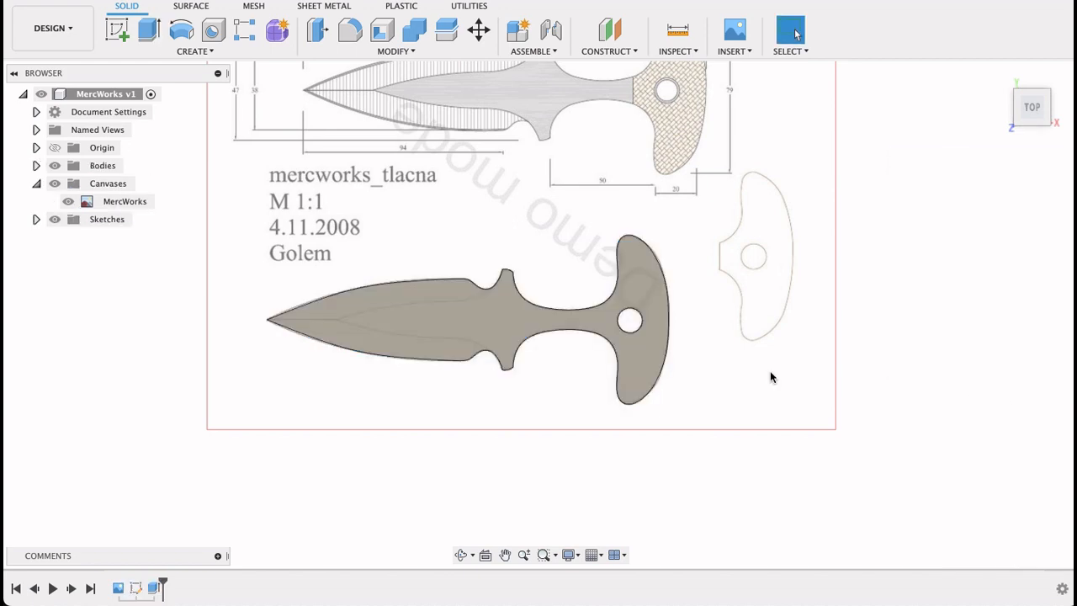
# Step: Start a sketch on the dagger body's flat face and project the lower bevel spline from Sketch1 into it
pyautogui.moveTo(769, 370)
pyautogui.keyDown('shift'); pyautogui.mouseDown(button='middle')
pyautogui.moveTo(766, 280)
pyautogui.moveTo(767, 360)
pyautogui.mouseUp(button='middle'); pyautogui.keyUp('shift')
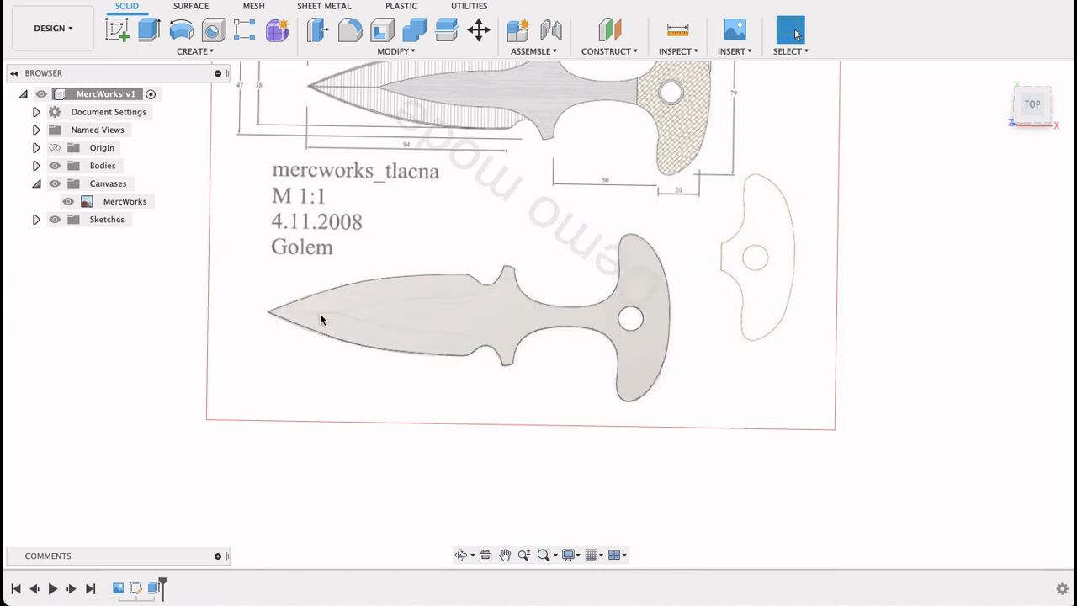
pyautogui.click(117, 30)
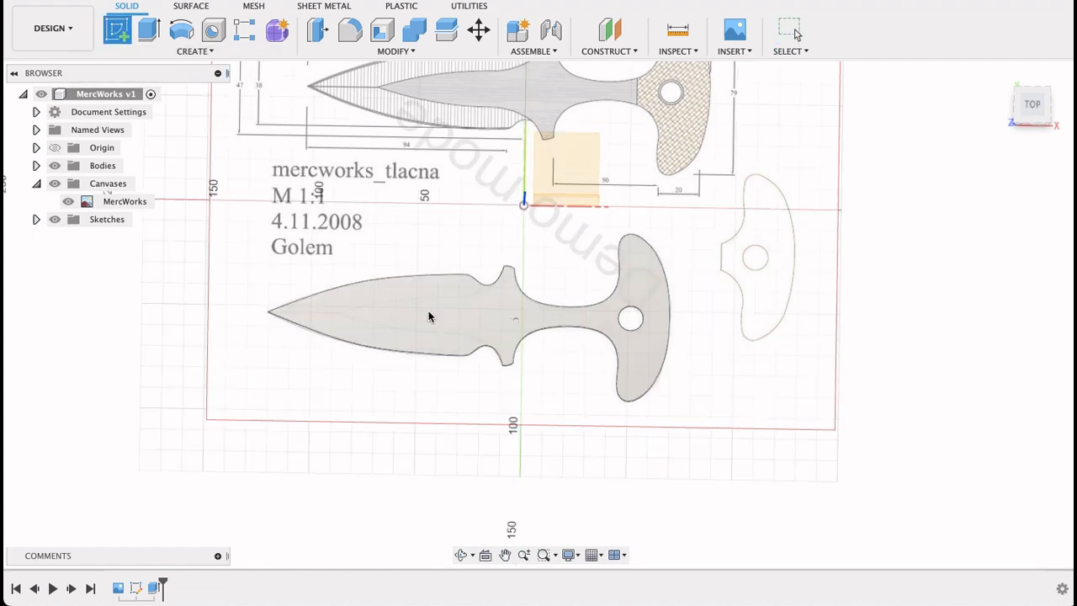
pyautogui.click(428, 310)
pyautogui.moveTo(468, 485); pyautogui.dragTo(538, 443, button='middle')
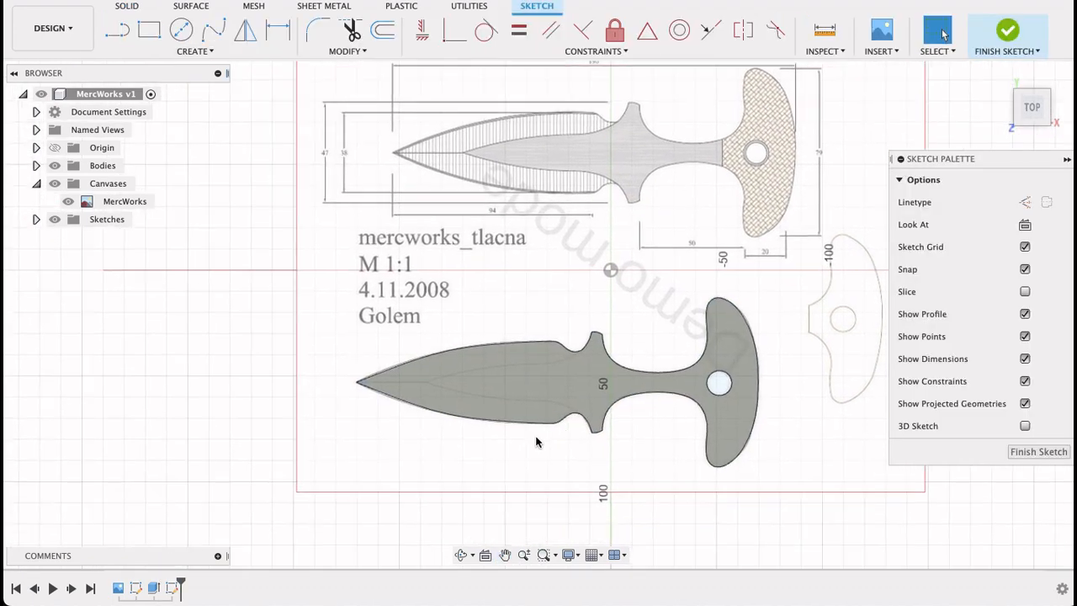
pyautogui.scroll(3, 524, 422)
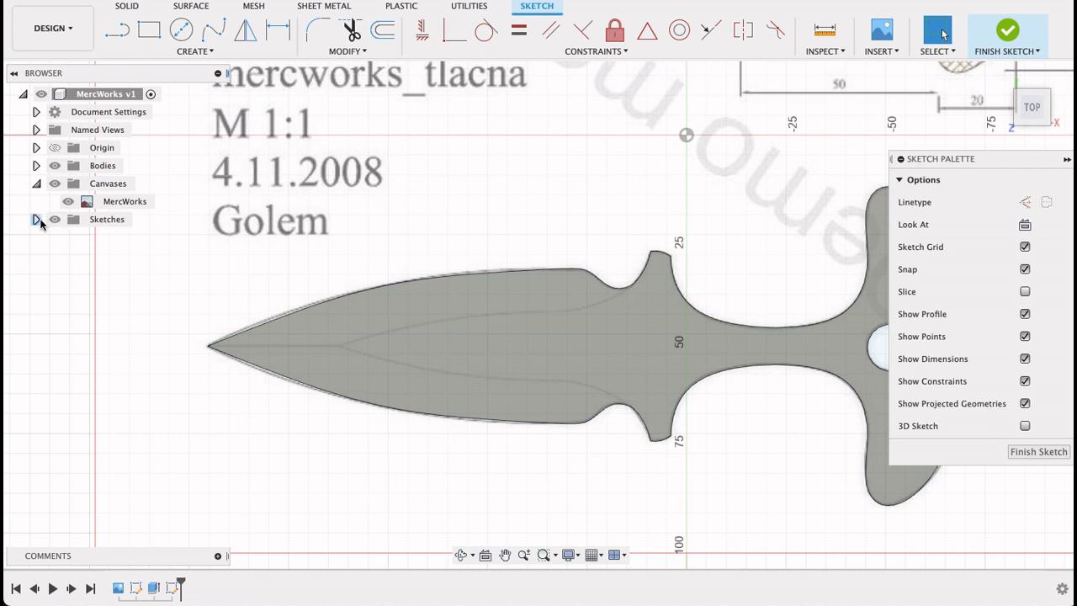
pyautogui.click(36, 219)
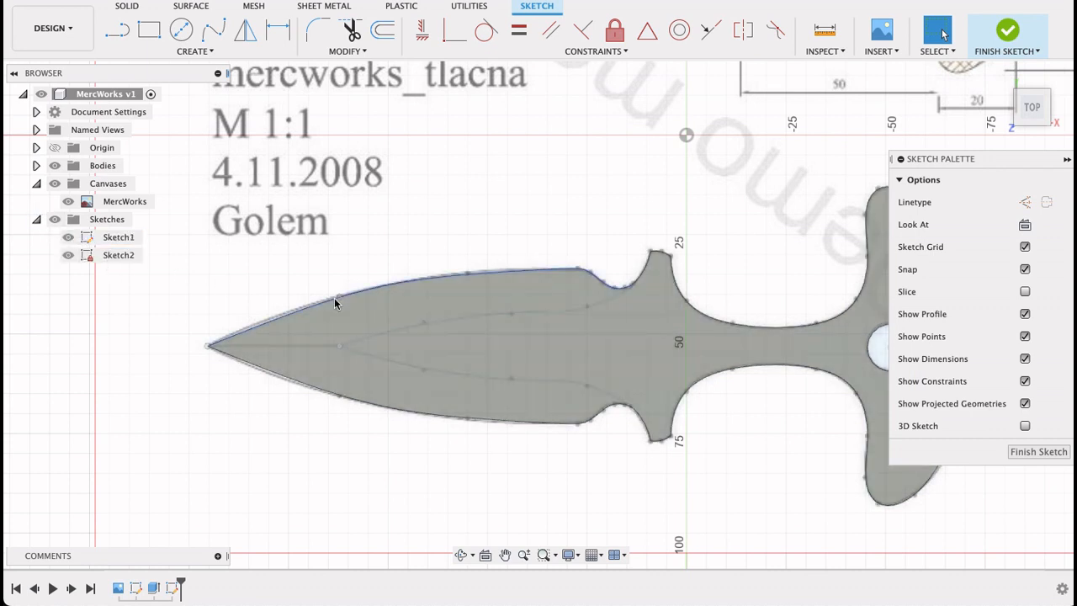
pyautogui.press('p')
pyautogui.click(462, 375)
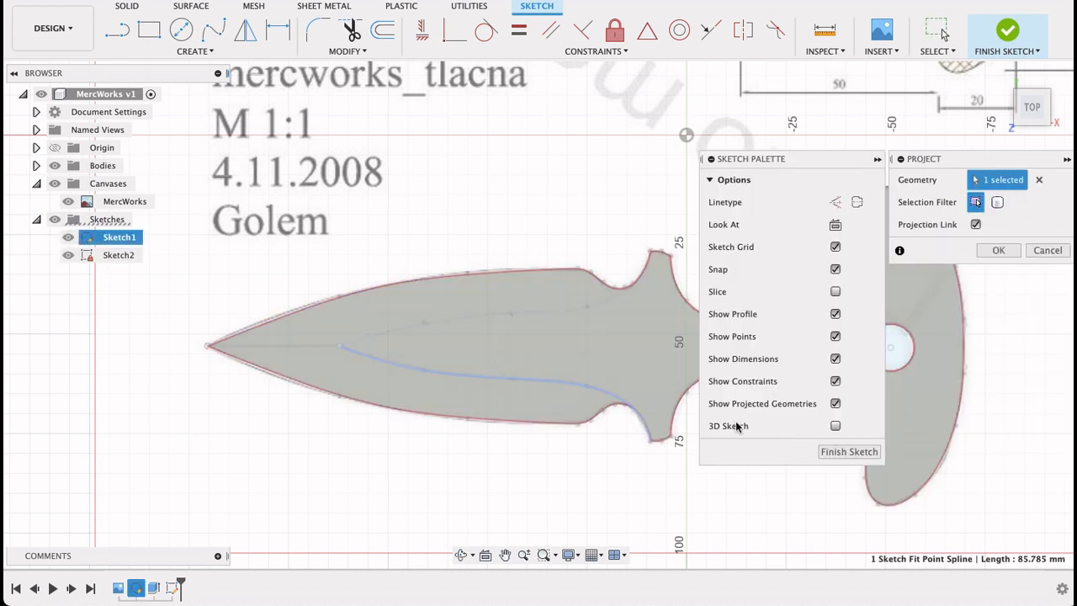
pyautogui.click(994, 249)
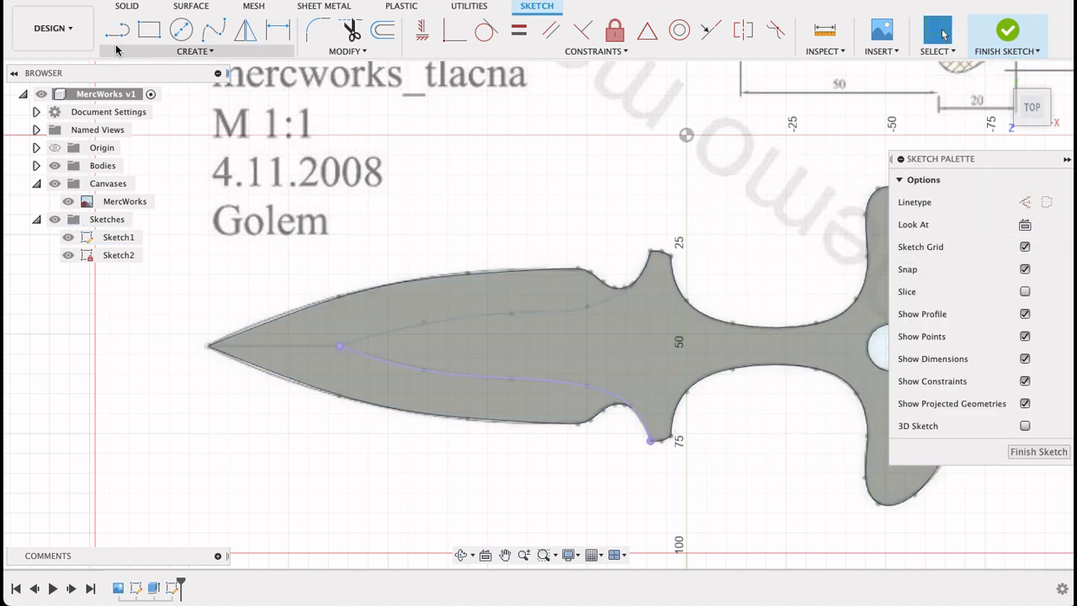
# Step: Draw a slanted line from the front end of the projected bevel spline, across the upper blade edge, to a point above the tip
pyautogui.press('l')
pyautogui.click(339, 347)
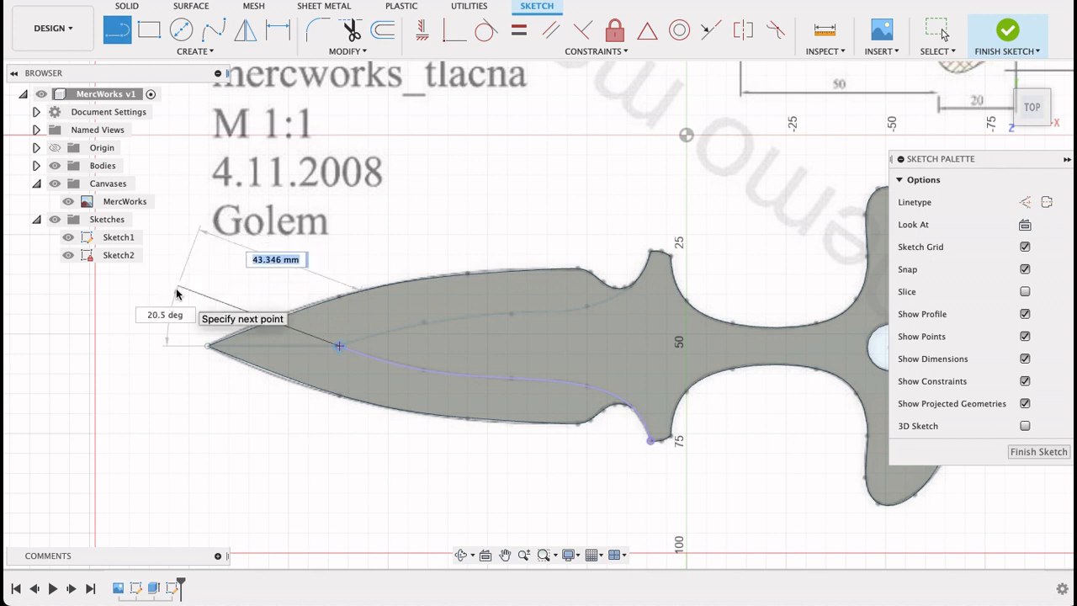
pyautogui.doubleClick(206, 249)
pyautogui.press('Escape')
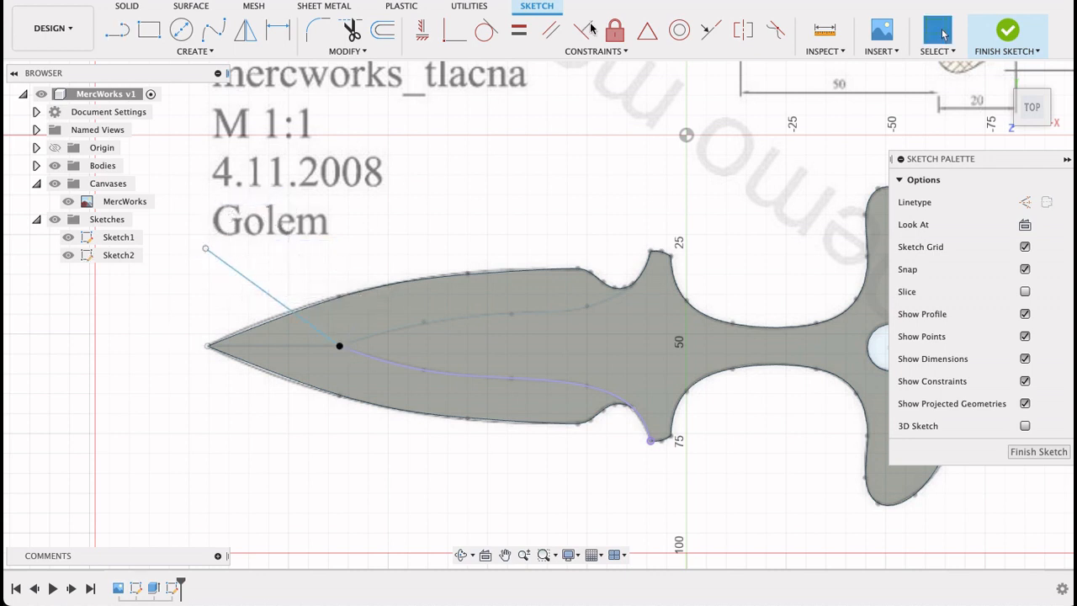
# Step: Constrain the slanted line tangent to the front end of the projected bevel spline, and finish the sketch
pyautogui.click(491, 41)
pyautogui.click(358, 362)
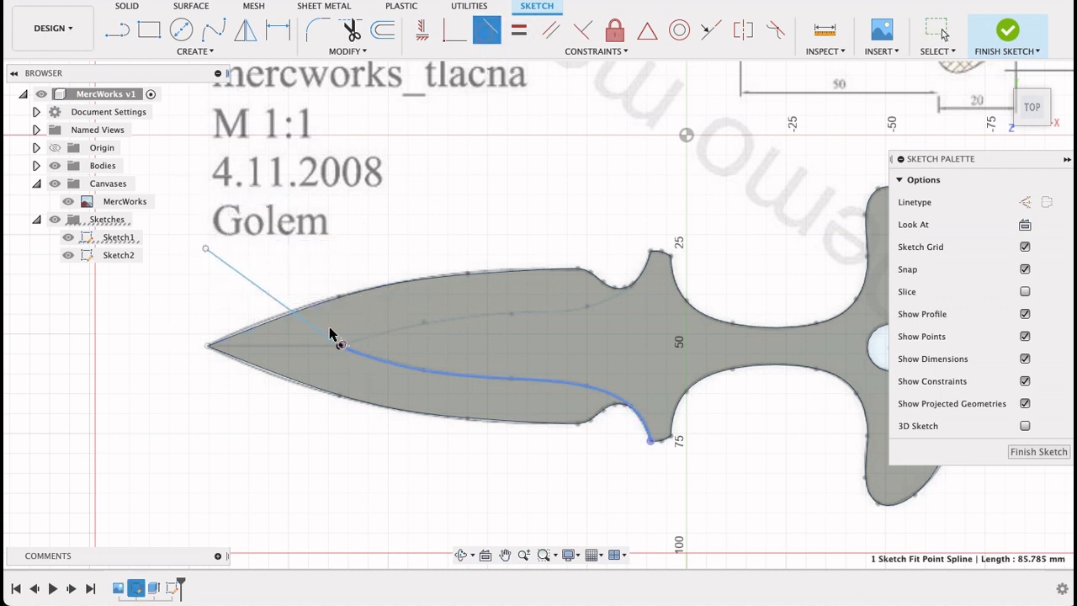
pyautogui.click(318, 335)
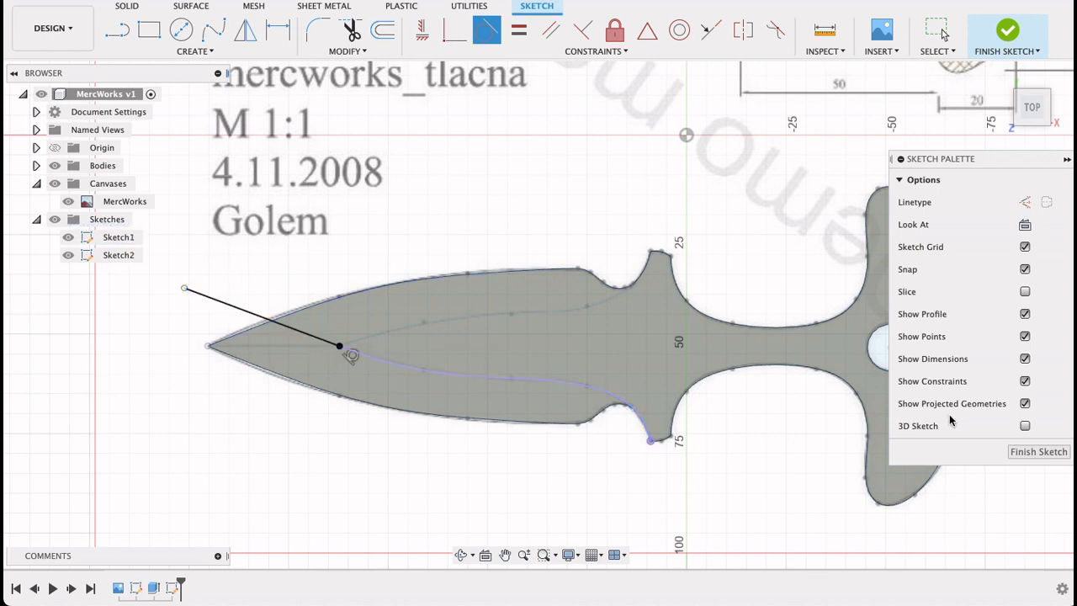
pyautogui.click(1038, 452)
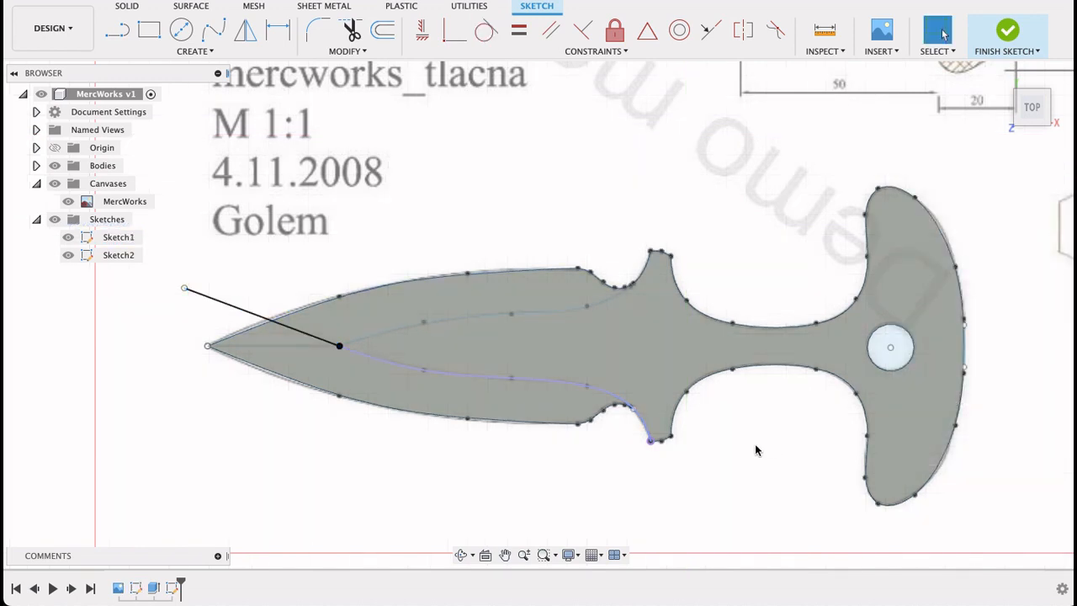
# Step: Measure the distance between the slanted line and the blade's tip point
pyautogui.keyDown('shift'); pyautogui.moveTo(686, 318); pyautogui.dragTo(667, 309, button='middle'); pyautogui.keyUp('shift')
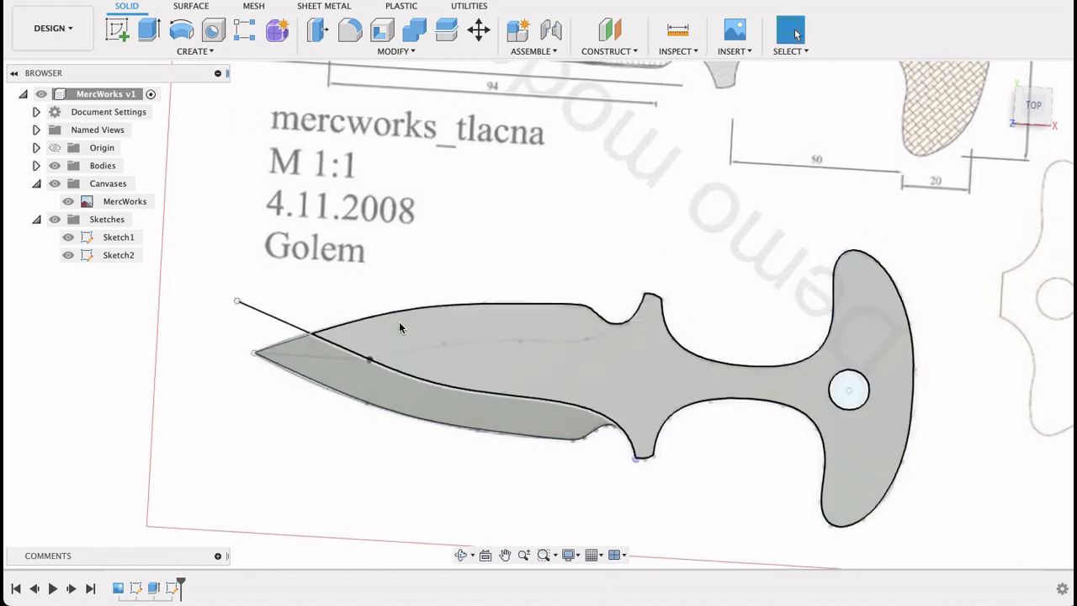
pyautogui.click(677, 30)
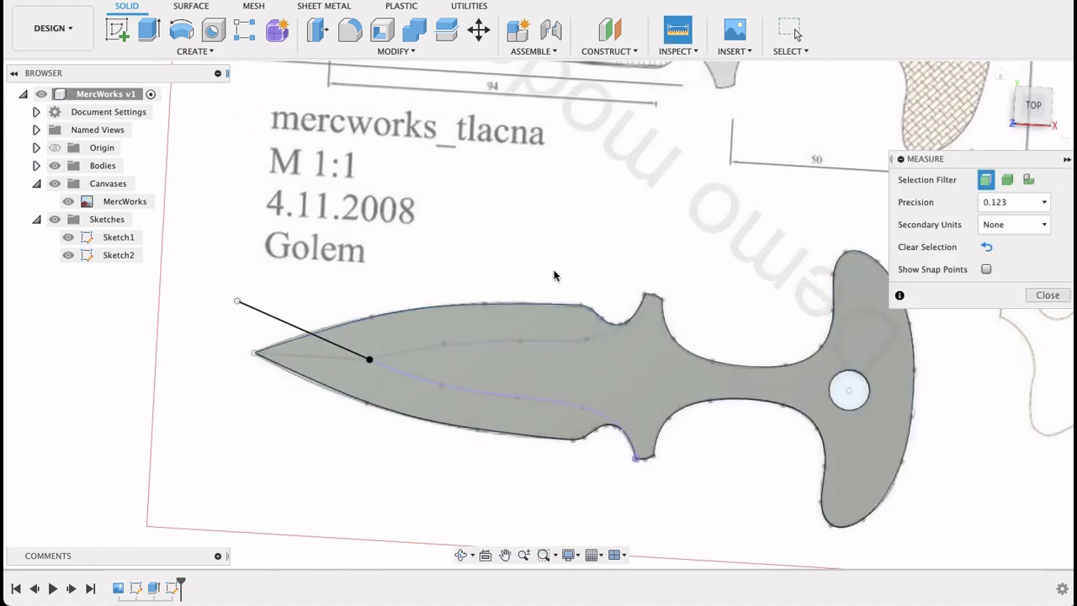
pyautogui.click(253, 352)
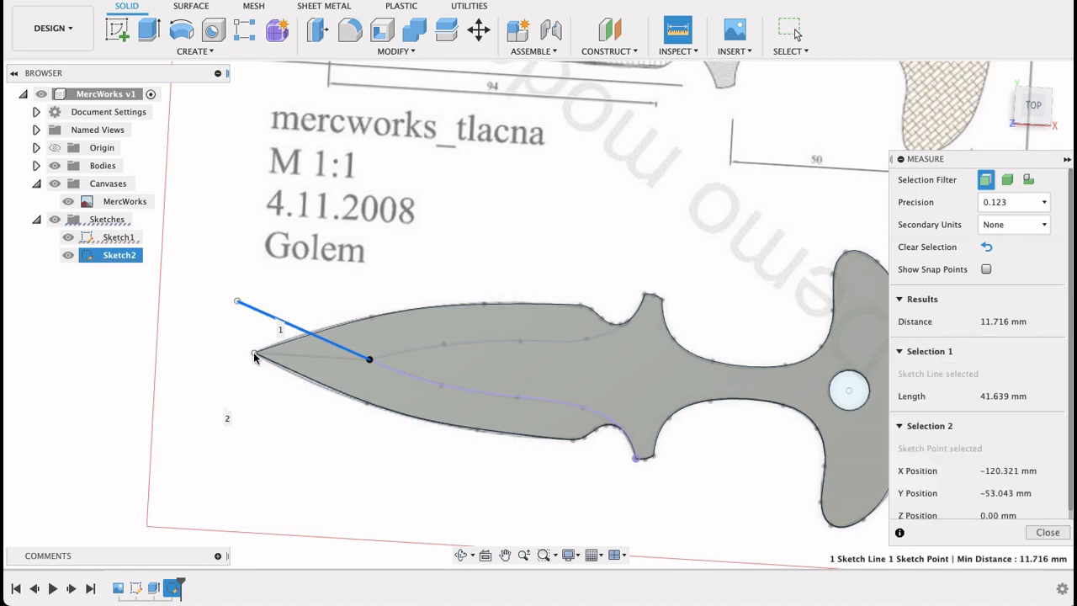
pyautogui.scroll(3, 243, 350)
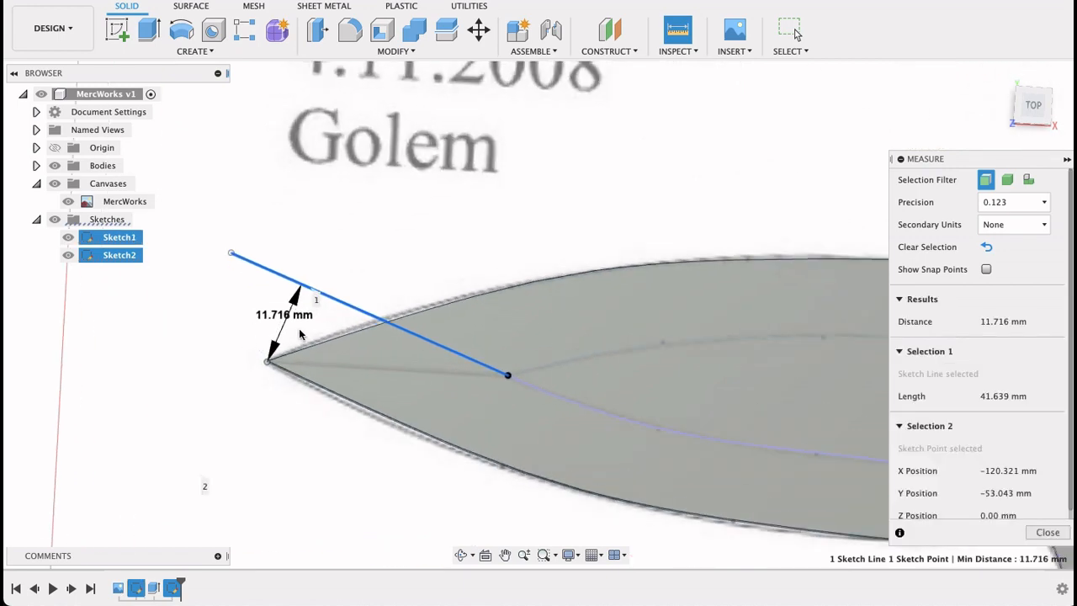
pyautogui.scroll(-5, 299, 334)
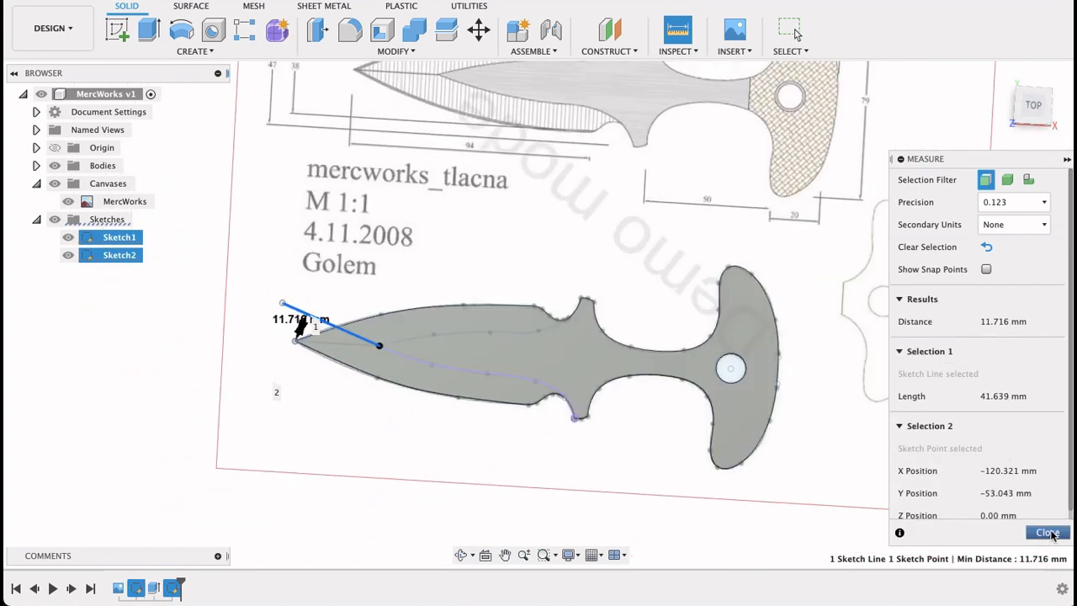
pyautogui.click(1048, 532)
# Step: Create a construction plane at an angle of 0 degrees through the short vertical edge at the lower guard corner, where the projected bevel spline ends
pyautogui.click(1033, 106)
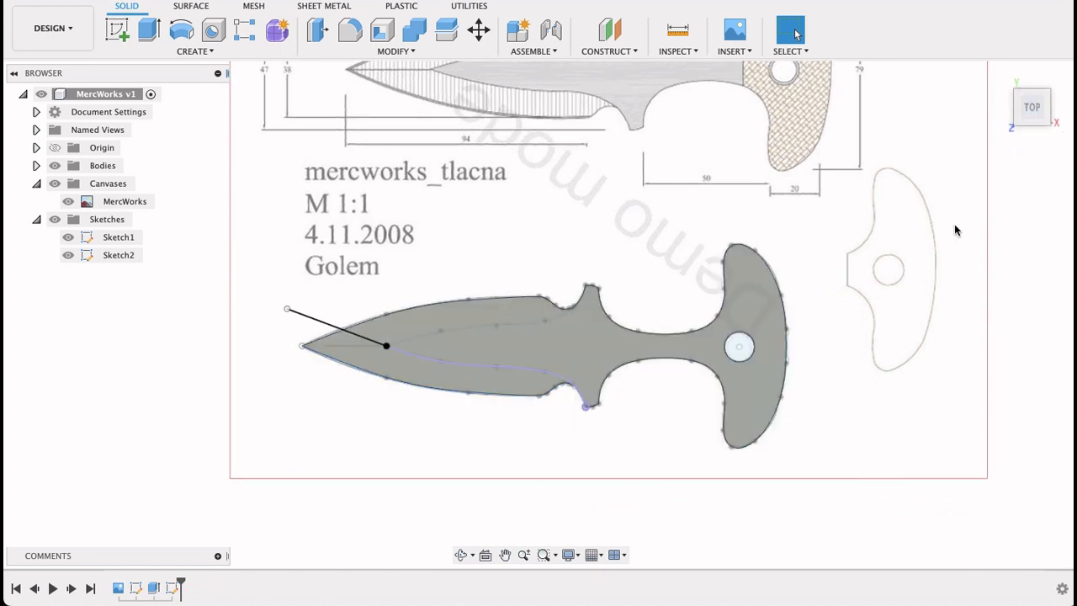
pyautogui.keyDown('shift'); pyautogui.moveTo(809, 331); pyautogui.dragTo(790, 218, button='middle'); pyautogui.keyUp('shift')
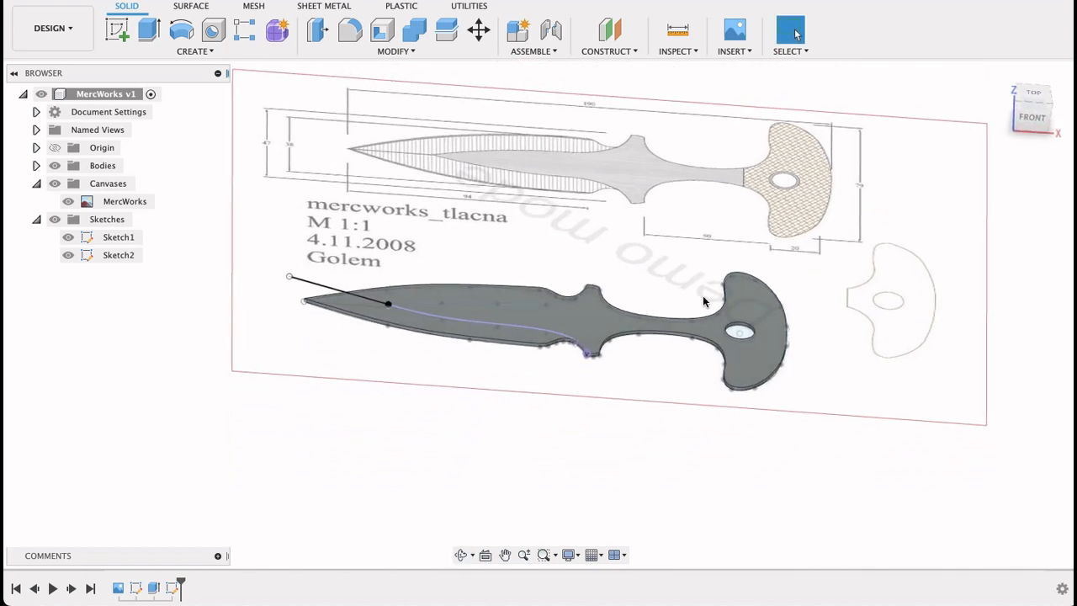
pyautogui.scroll(3, 697, 168)
pyautogui.click(609, 51)
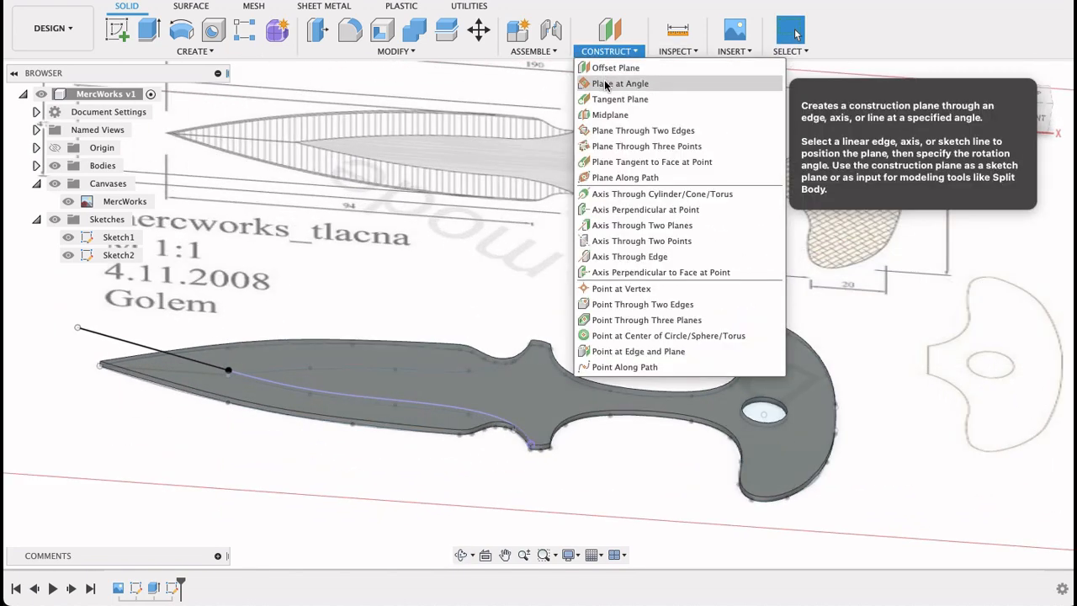
pyautogui.click(609, 81)
pyautogui.scroll(5, 530, 445)
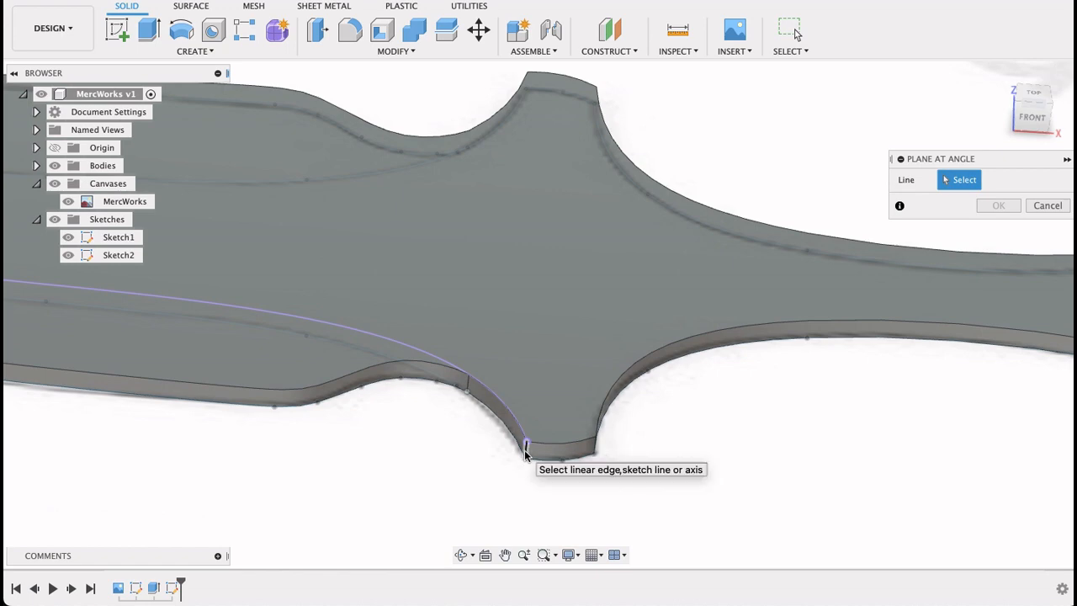
pyautogui.click(525, 451)
pyautogui.scroll(-5, 525, 454)
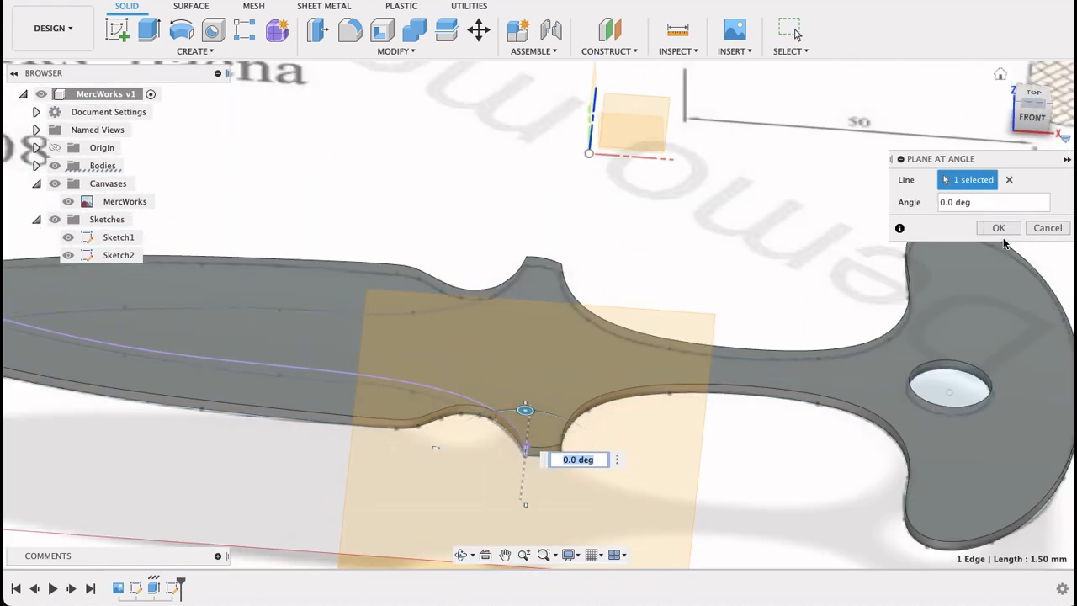
pyautogui.click(998, 228)
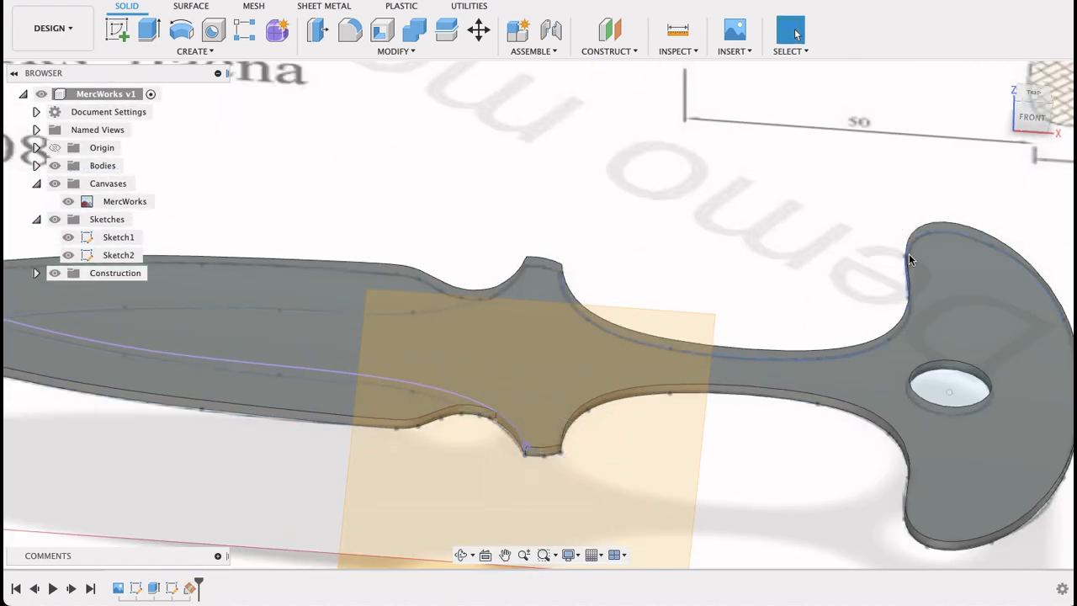
# Step: Start a sketch on the new angled plane and project the guard corner's short vertical edge into it
pyautogui.click(118, 29)
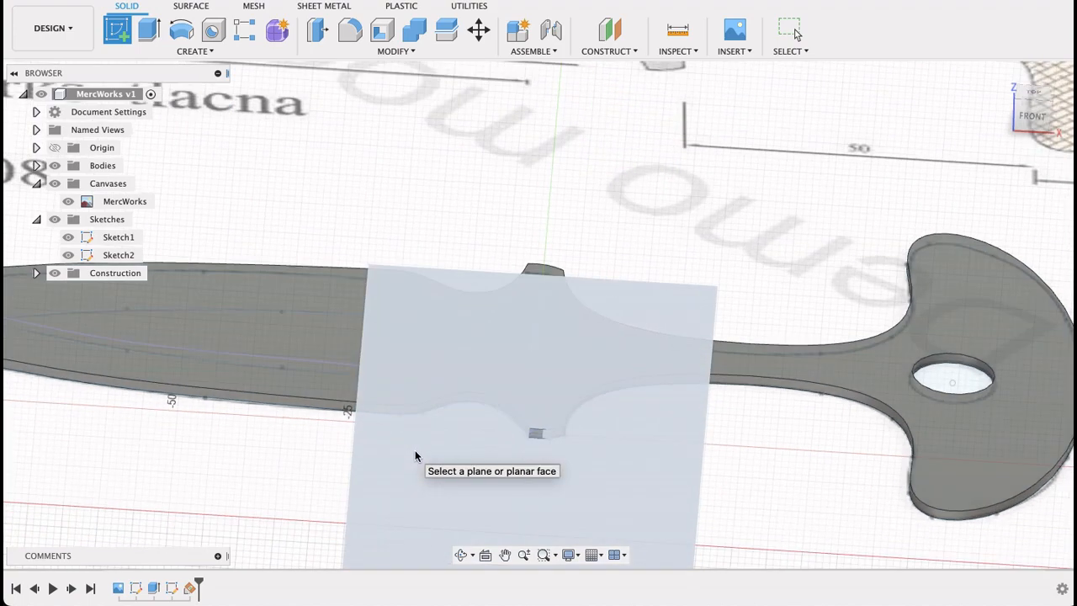
pyautogui.click(415, 450)
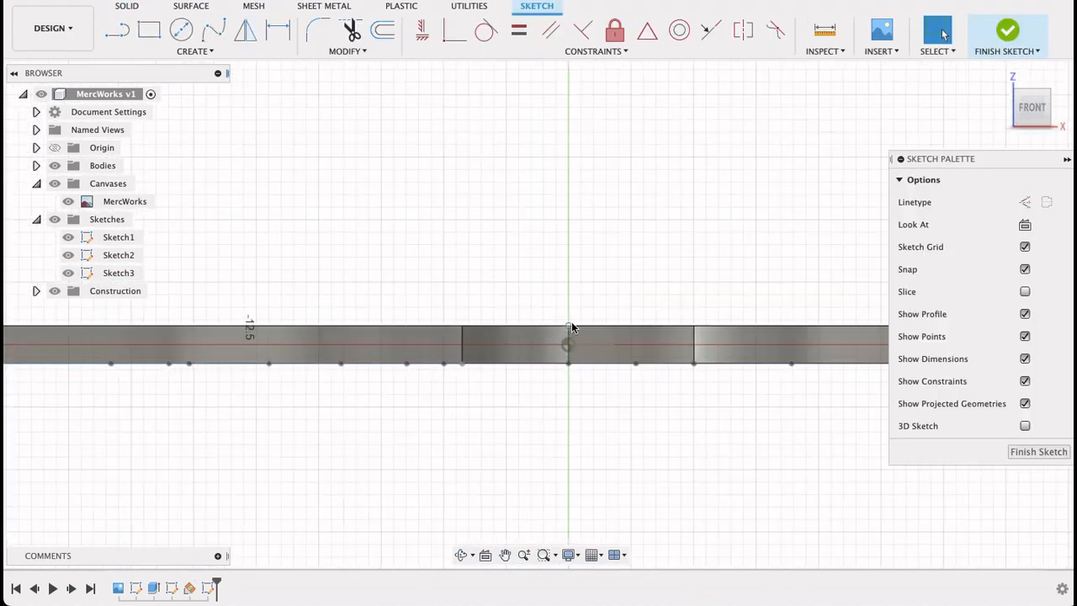
pyautogui.press('p')
pyautogui.click(570, 345)
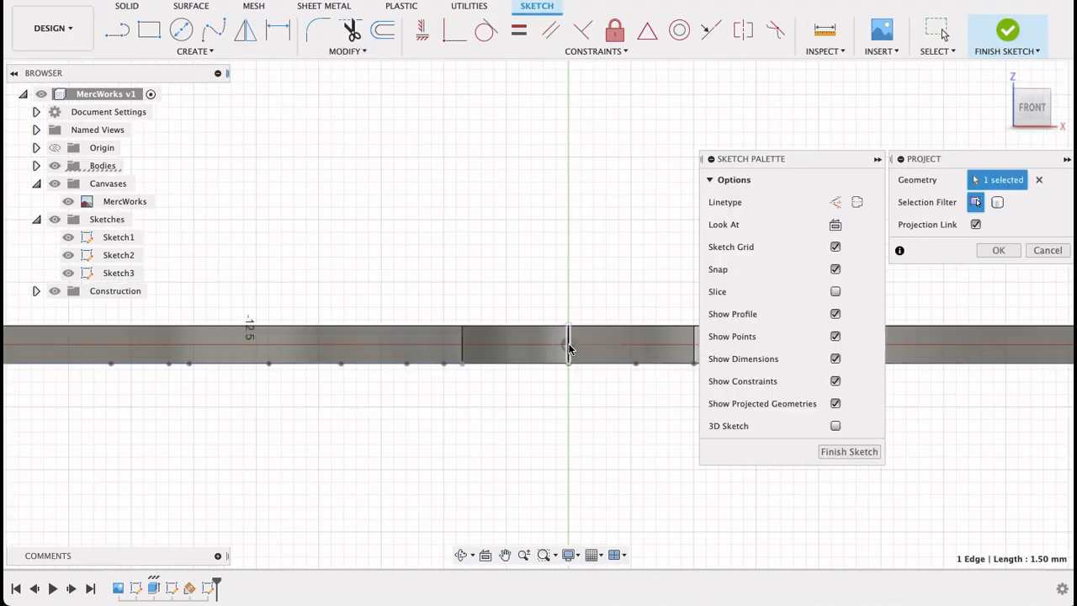
# Step: Draw a horizontal construction line 11.716 mm long from the lower end of the projected edge toward the blade tip
pyautogui.press('l')
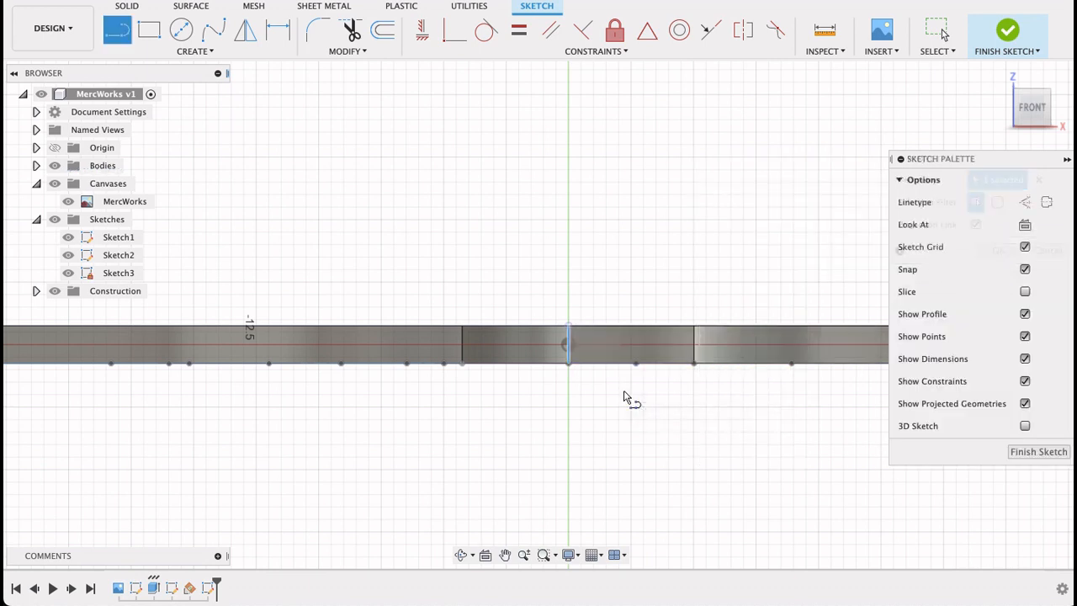
pyautogui.click(568, 365)
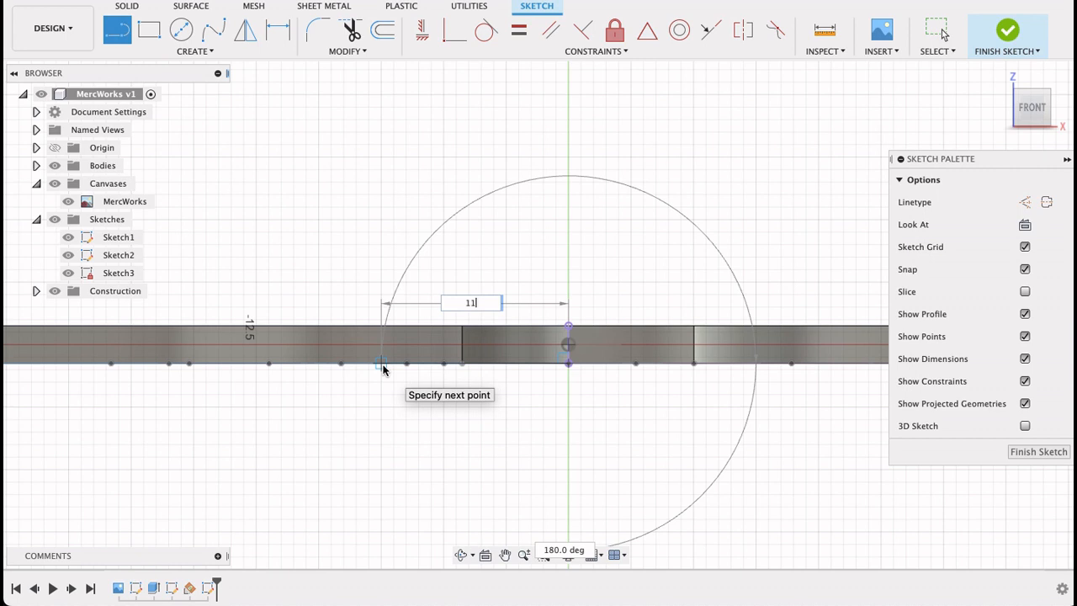
pyautogui.write('11')
pyautogui.press('Tab')
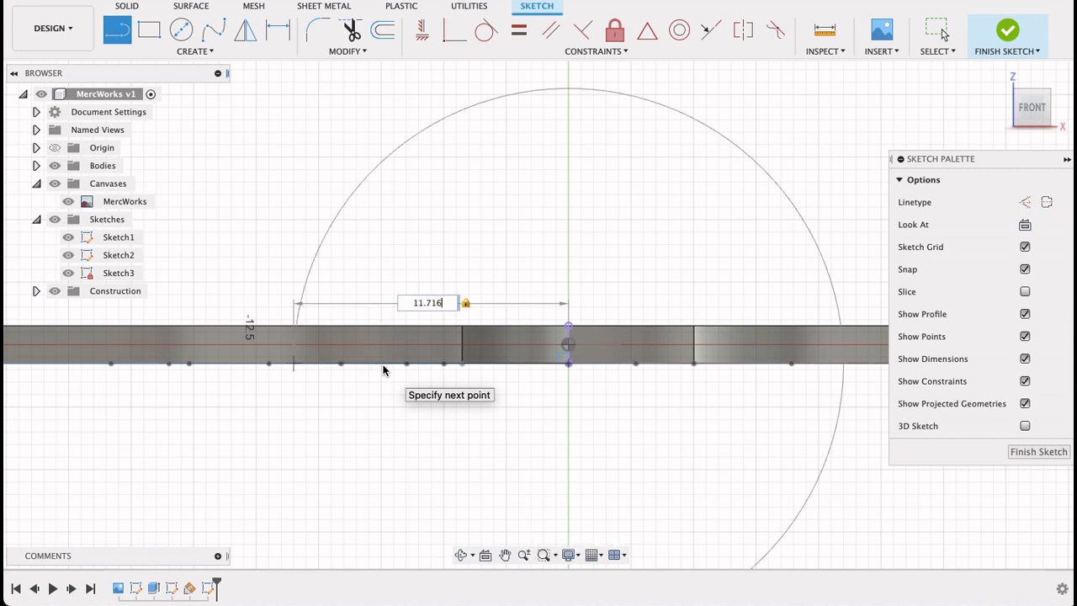
pyautogui.write('.716')
pyautogui.press('Tab')
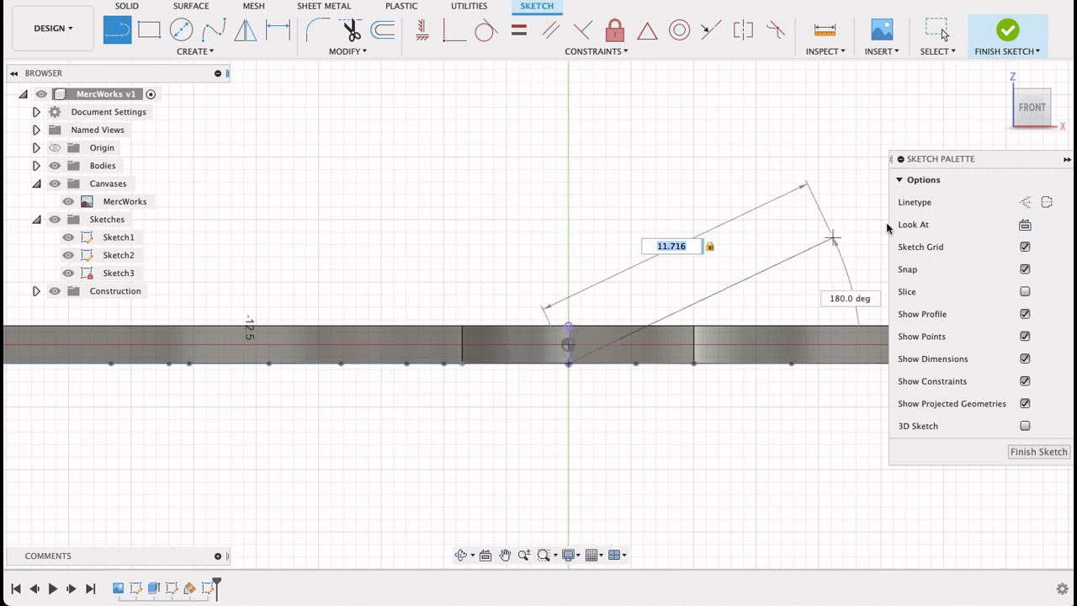
pyautogui.click(1024, 202)
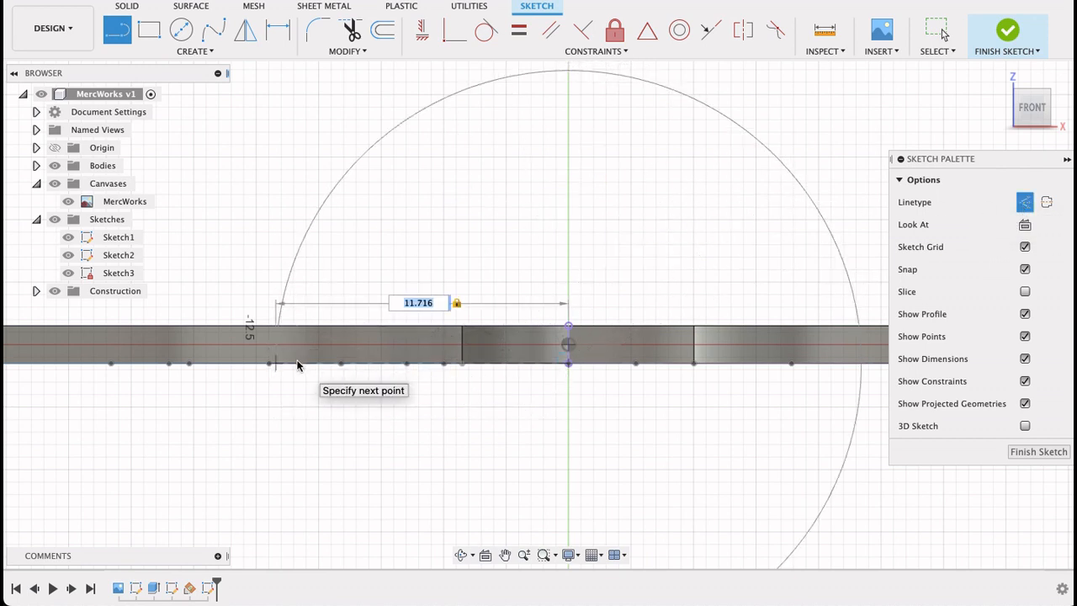
pyautogui.click(297, 364)
pyautogui.press('Escape')
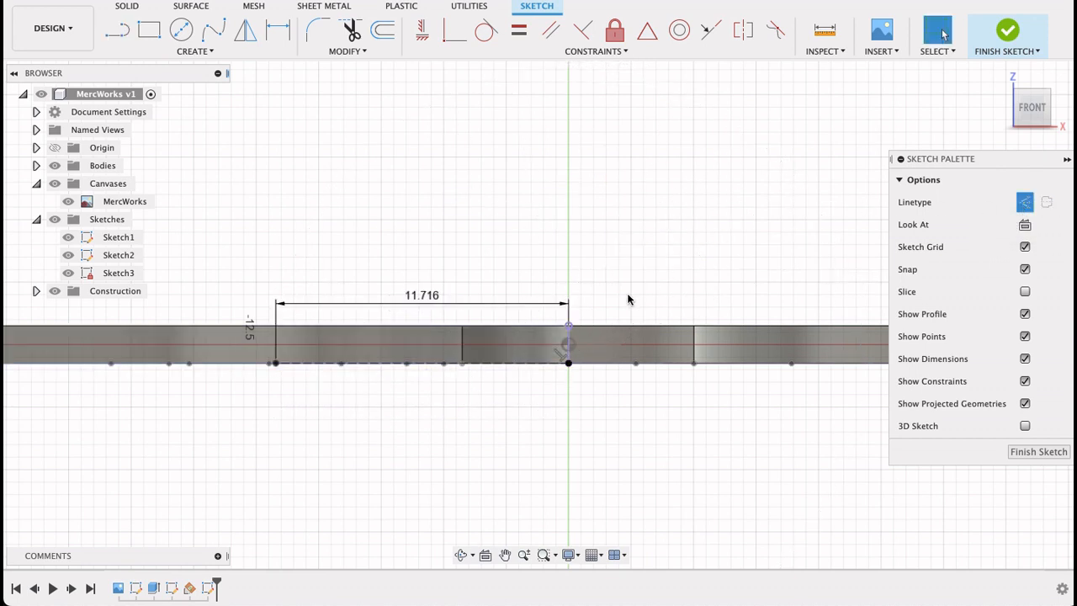
# Step: Draw a solid slanted bevel line from the upper end of the projected edge to the far end of the construction line
pyautogui.click(1015, 201)
pyautogui.press('l')
pyautogui.click(567, 327)
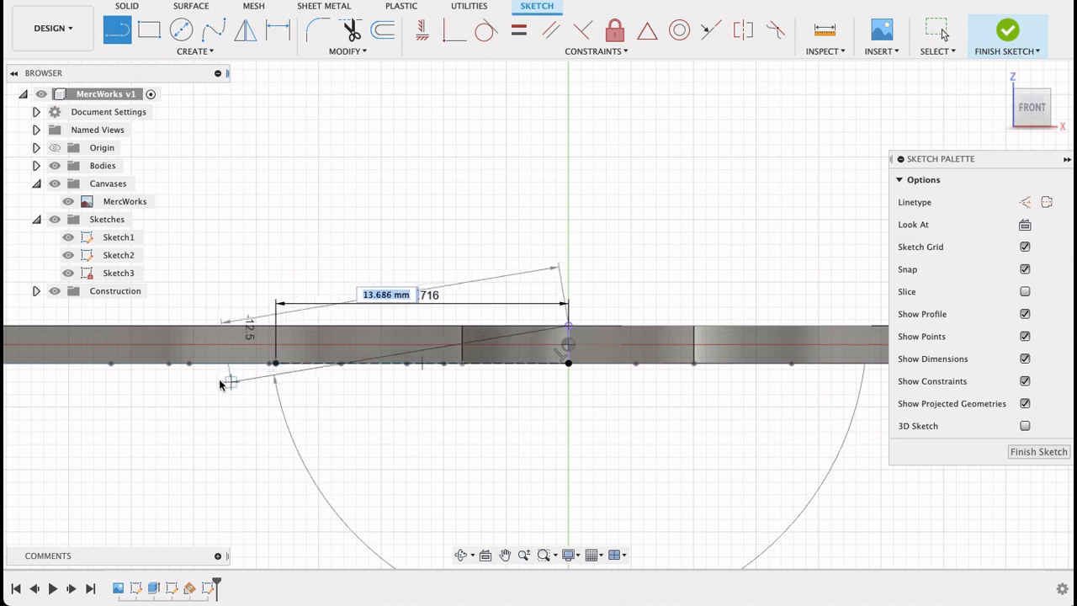
pyautogui.click(275, 364)
pyautogui.scroll(-3, 277, 364)
pyautogui.scroll(3, 277, 364)
pyautogui.moveTo(276, 364)
pyautogui.mouseDown(button='middle')
pyautogui.moveTo(428, 364)
pyautogui.moveTo(603, 335)
pyautogui.mouseUp(button='middle')
pyautogui.scroll(3, 603, 335)
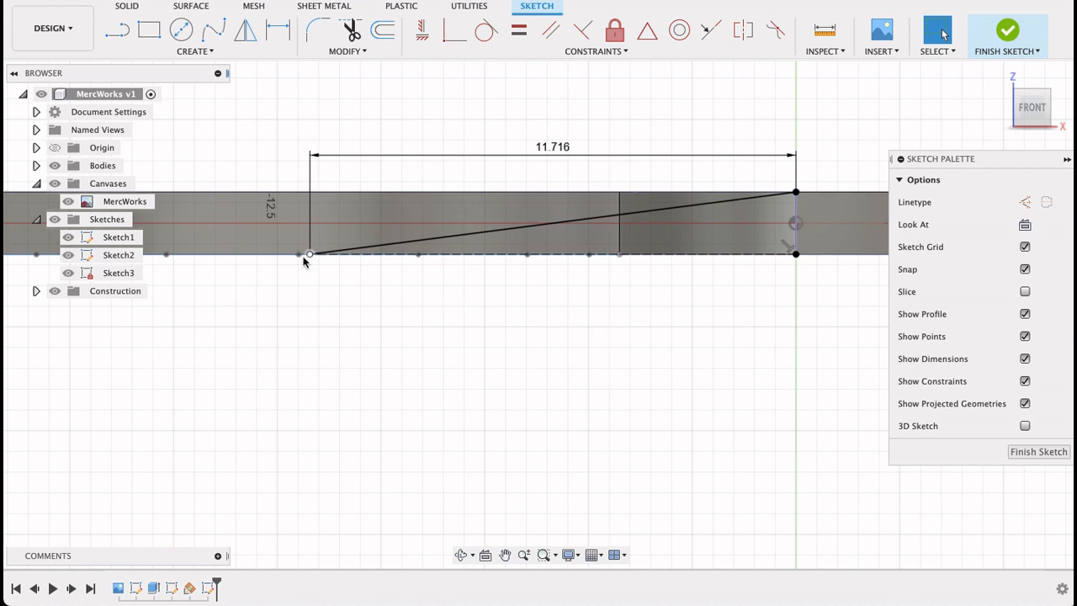
# Step: Extend the bevel line past its lower end, close the profile above it with an about 5 mm vertical, a horizontal and a vertical line, and finish the sketch
pyautogui.click(120, 33)
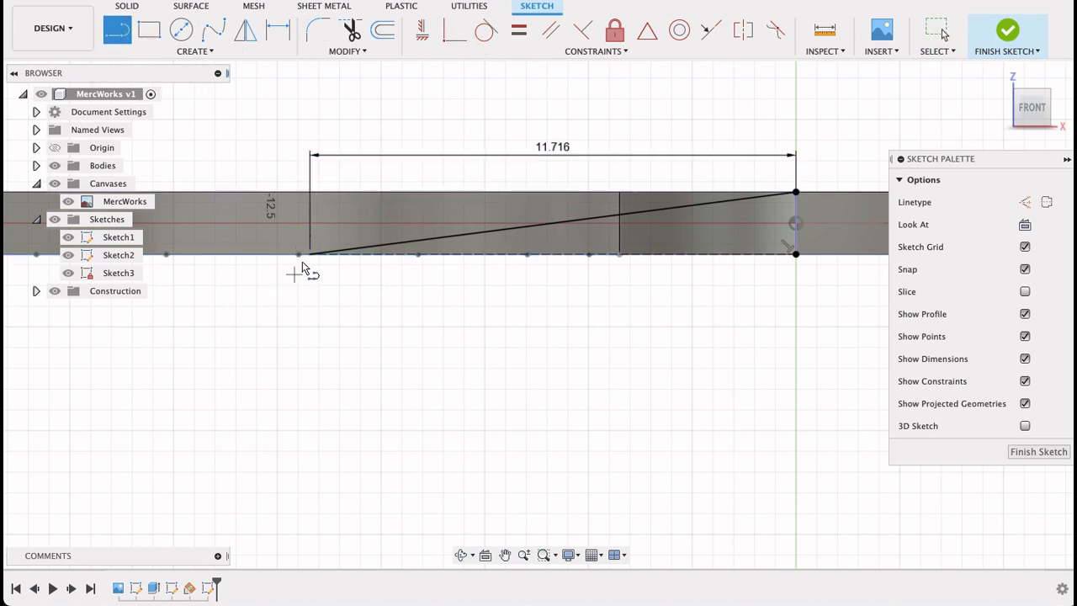
pyautogui.click(210, 269)
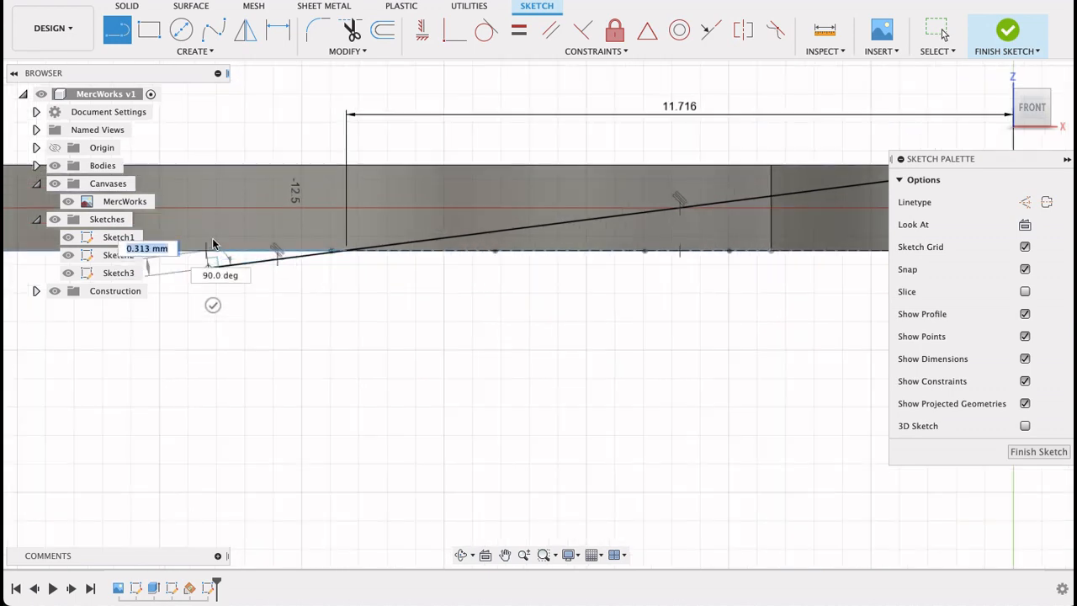
pyautogui.scroll(-3, 219, 227)
pyautogui.moveTo(228, 204)
pyautogui.mouseDown(button='middle')
pyautogui.moveTo(282, 274)
pyautogui.moveTo(273, 272)
pyautogui.mouseUp(button='middle')
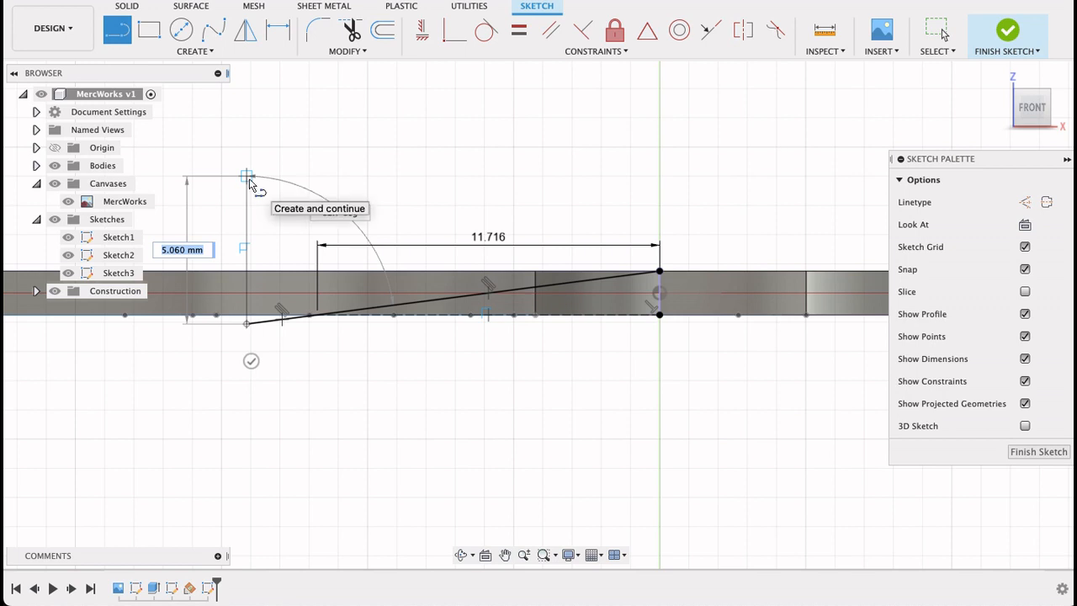
pyautogui.click(248, 179)
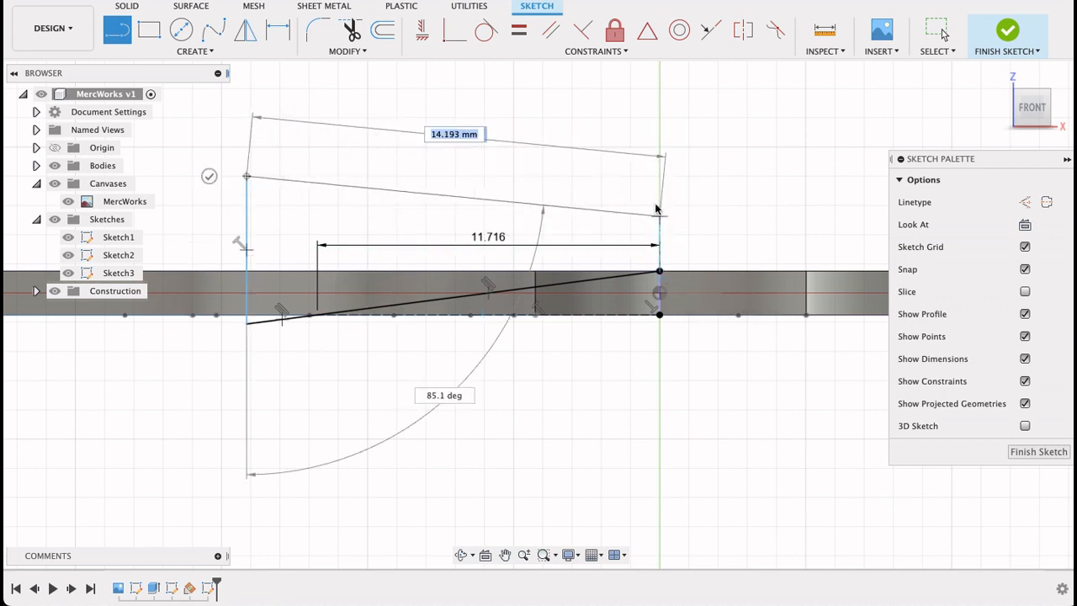
pyautogui.click(660, 176)
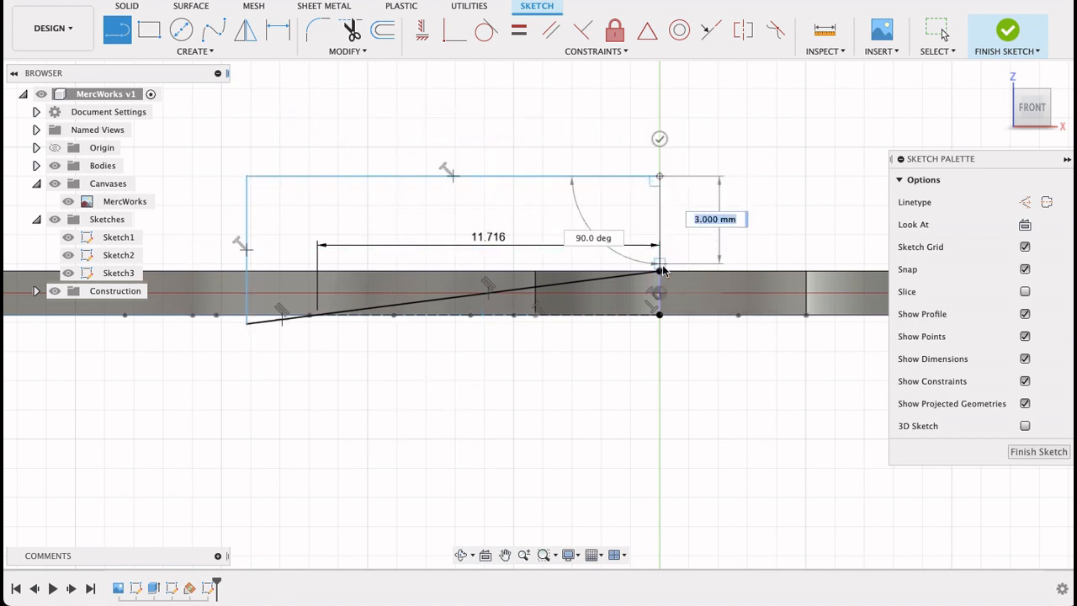
pyautogui.click(660, 271)
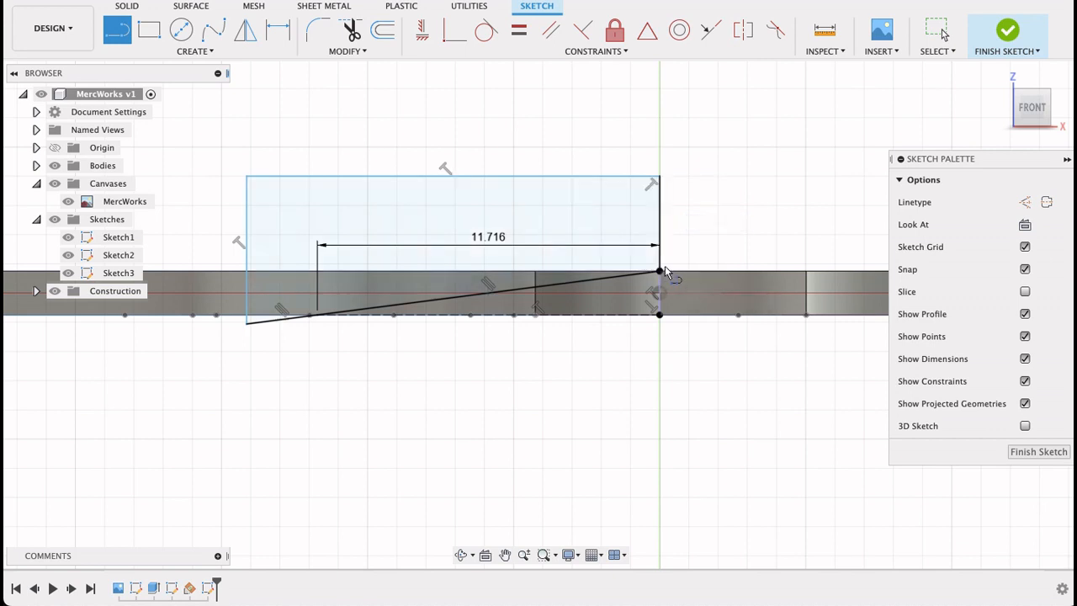
pyautogui.click(1037, 452)
pyautogui.scroll(-4, 561, 382)
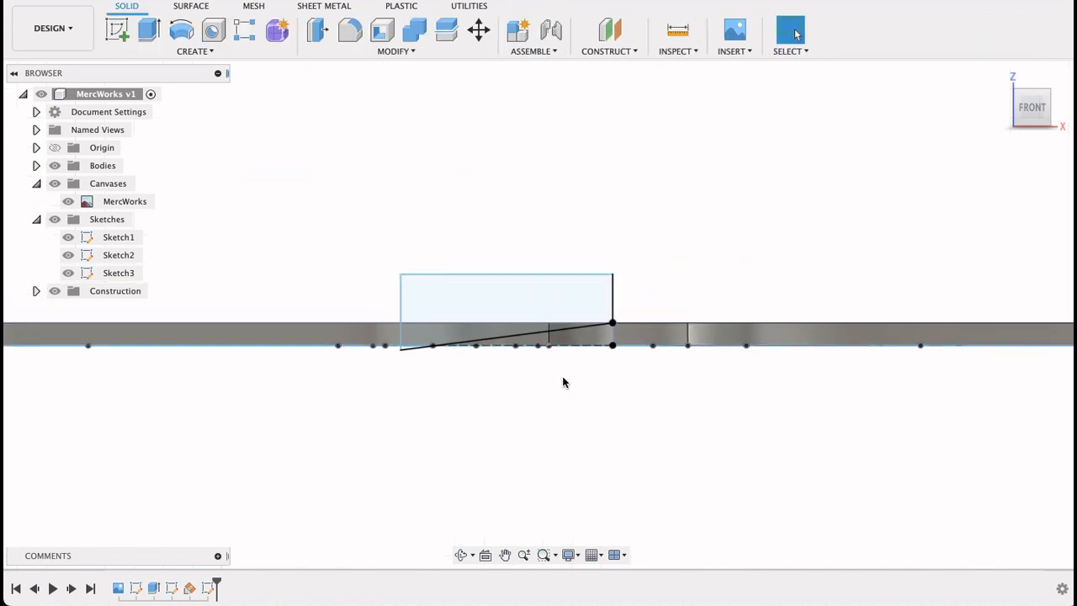
pyautogui.keyDown('shift'); pyautogui.moveTo(563, 382); pyautogui.dragTo(560, 400, button='middle'); pyautogui.keyUp('shift')
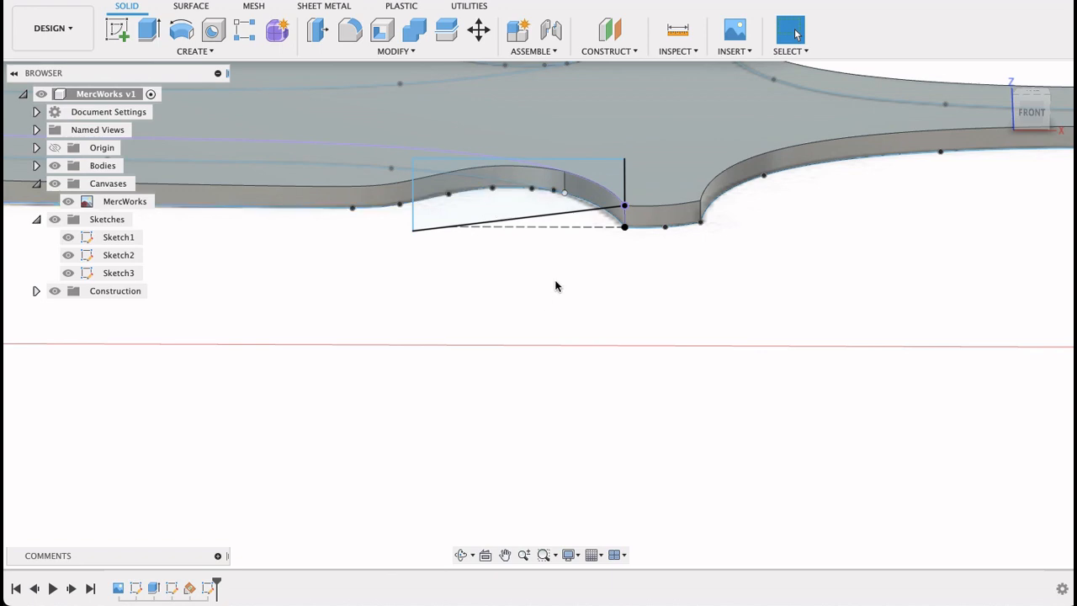
pyautogui.moveTo(558, 279); pyautogui.dragTo(614, 372, button='middle')
pyautogui.scroll(-4, 577, 378)
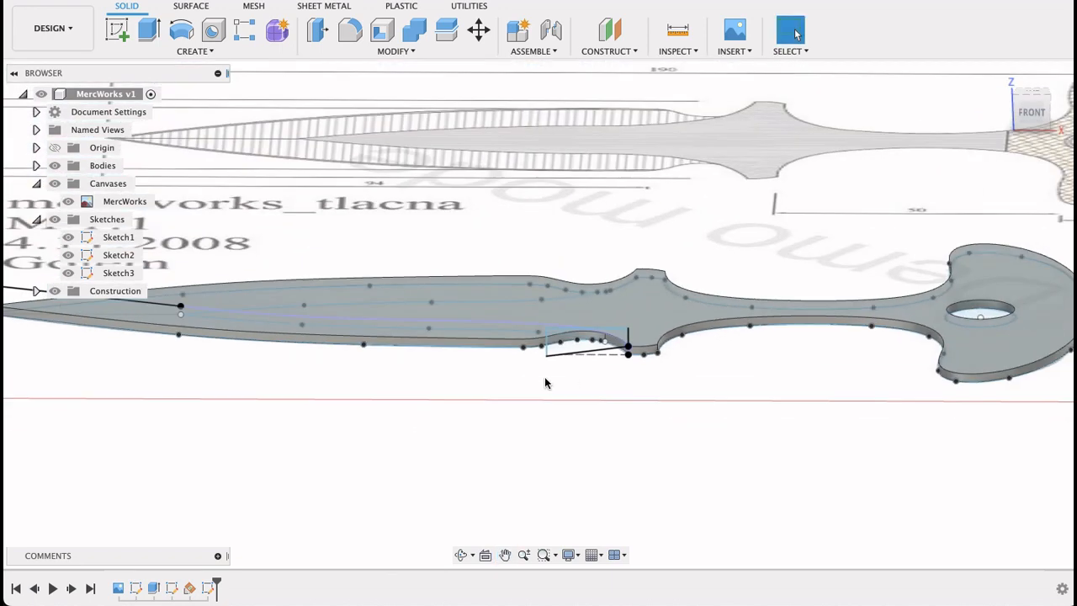
pyautogui.keyDown('shift'); pyautogui.moveTo(546, 382); pyautogui.dragTo(553, 425, button='middle'); pyautogui.keyUp('shift')
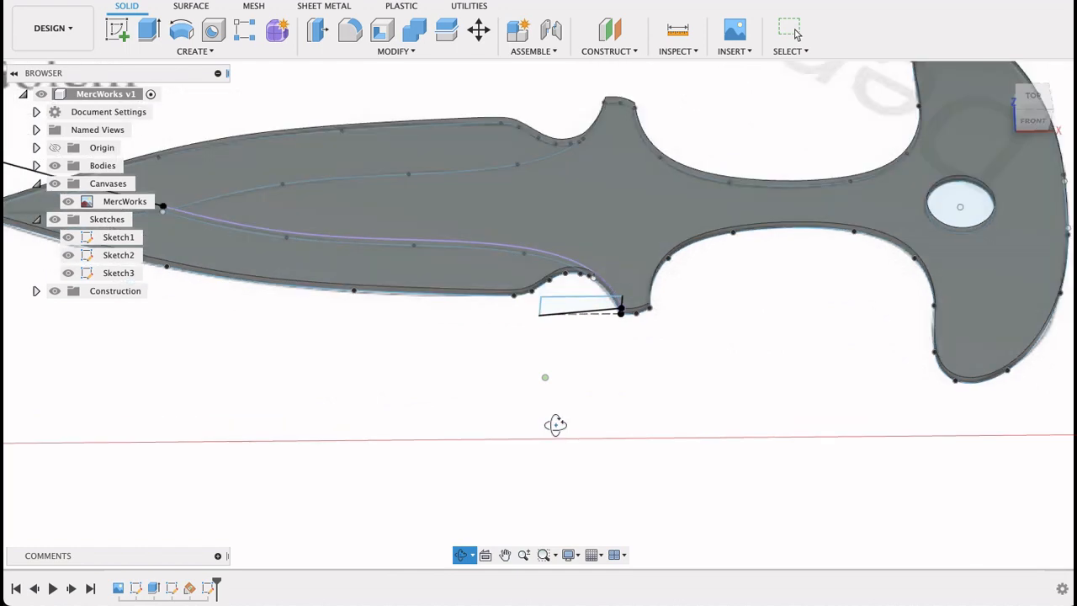
# Step: Sweep-cut the closed guard profile along the lower bevel curve and its straight continuation past the blade tip, with perpendicular orientation and distance 1.00
pyautogui.click(196, 51)
pyautogui.click(131, 163)
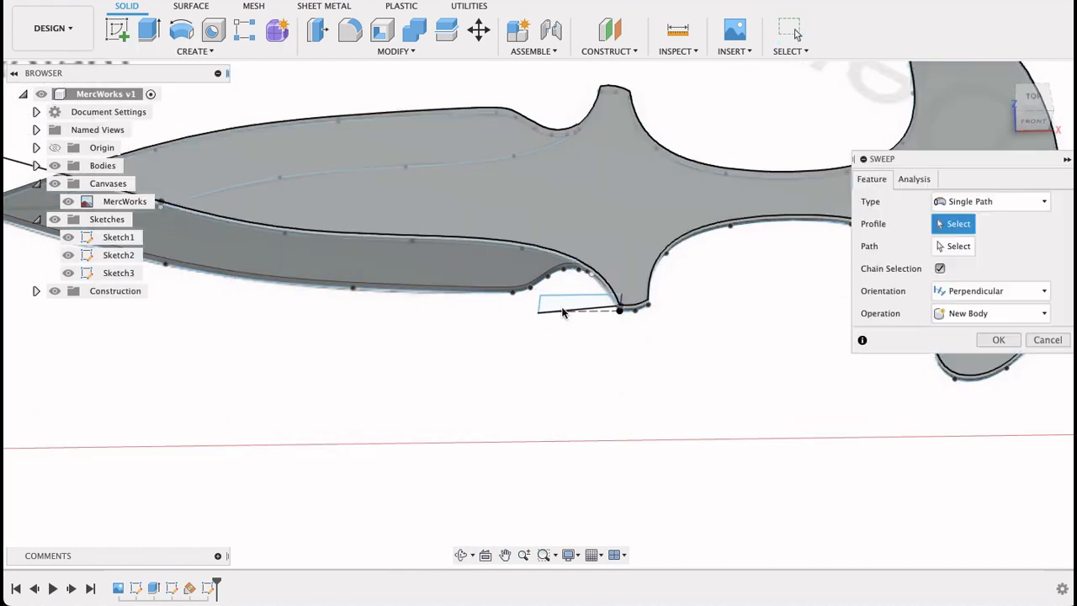
pyautogui.click(562, 310)
pyautogui.click(959, 246)
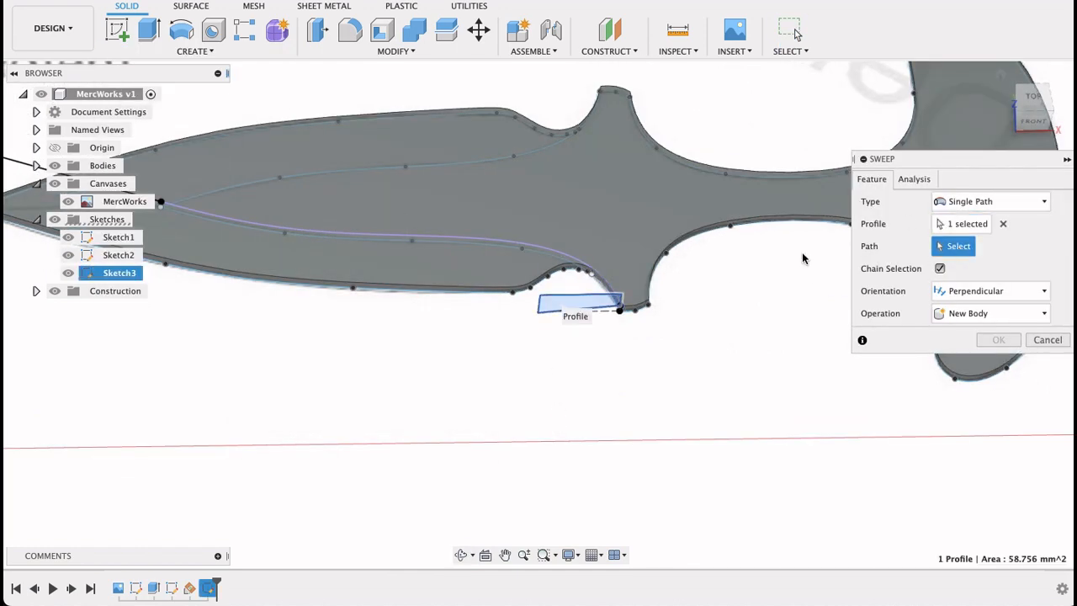
pyautogui.click(500, 243)
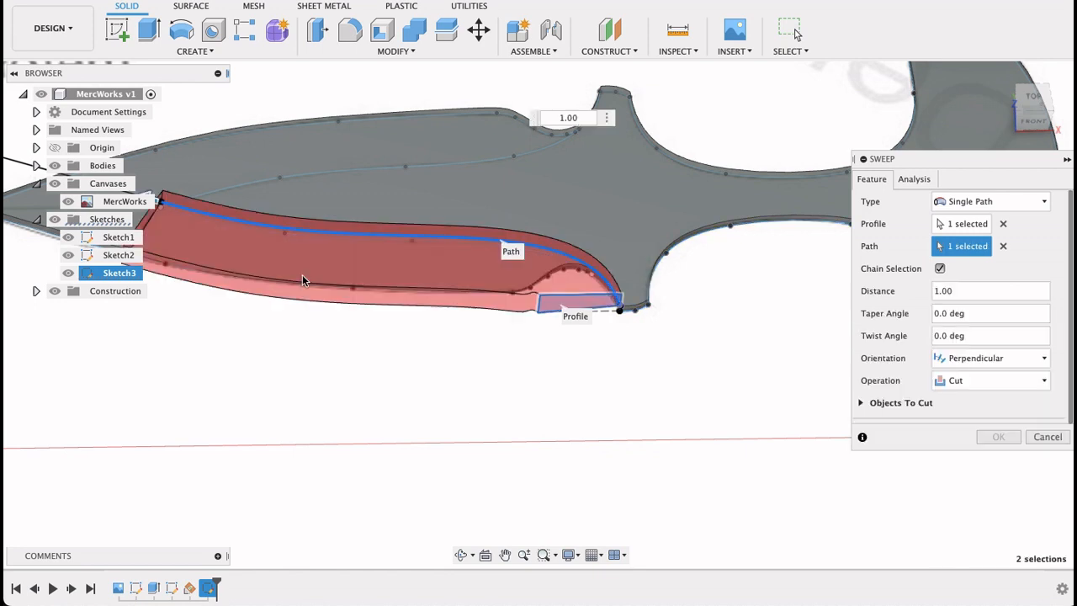
pyautogui.moveTo(381, 318); pyautogui.dragTo(447, 333, button='middle')
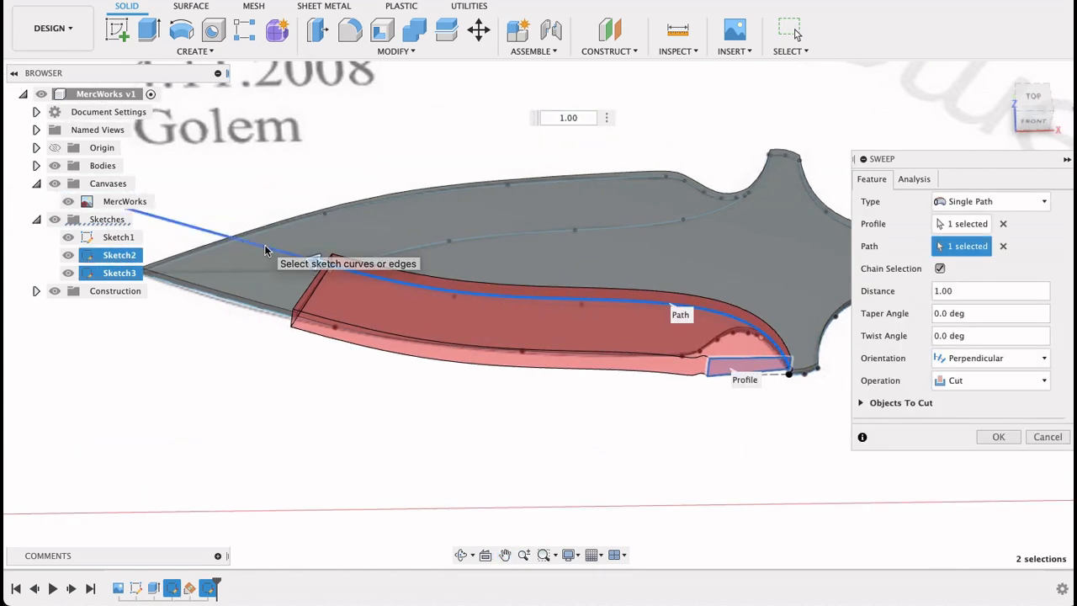
pyautogui.click(266, 250)
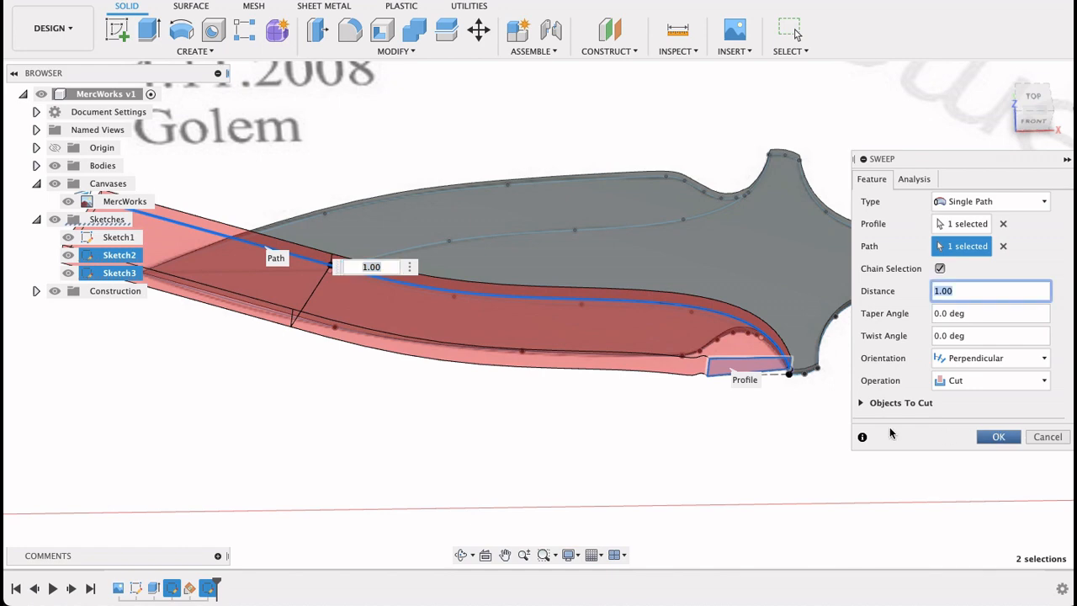
pyautogui.press('Return')
pyautogui.keyDown('shift'); pyautogui.moveTo(503, 402); pyautogui.dragTo(548, 419, button='middle'); pyautogui.keyUp('shift')
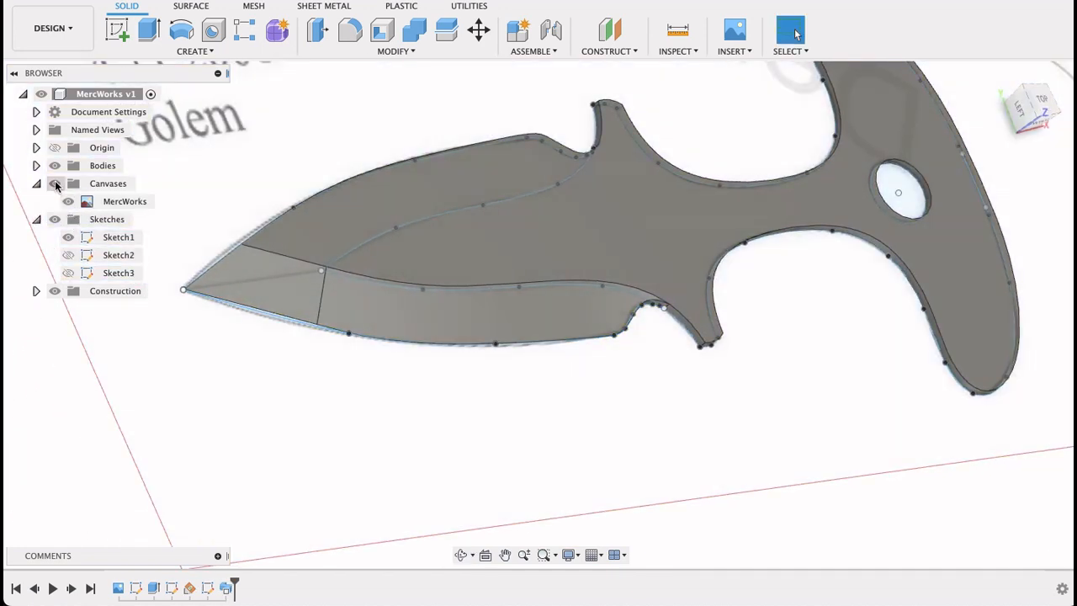
# Step: Hide the reference canvas and start a new sketch on the dagger's flat upper face
pyautogui.click(54, 183)
pyautogui.keyDown('shift'); pyautogui.moveTo(530, 405); pyautogui.dragTo(514, 371, button='middle'); pyautogui.keyUp('shift')
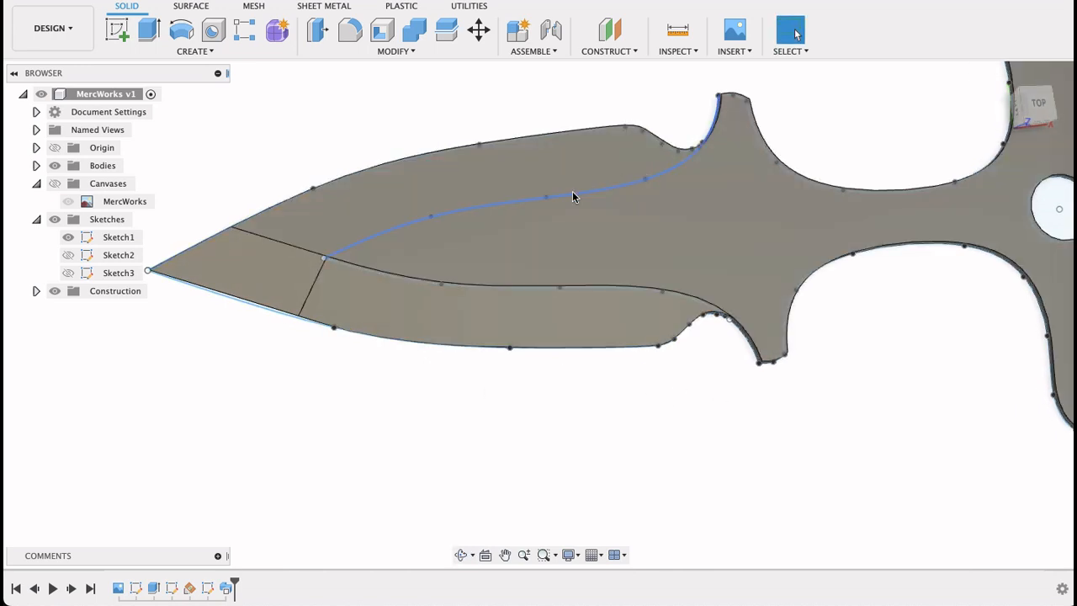
pyautogui.click(1038, 104)
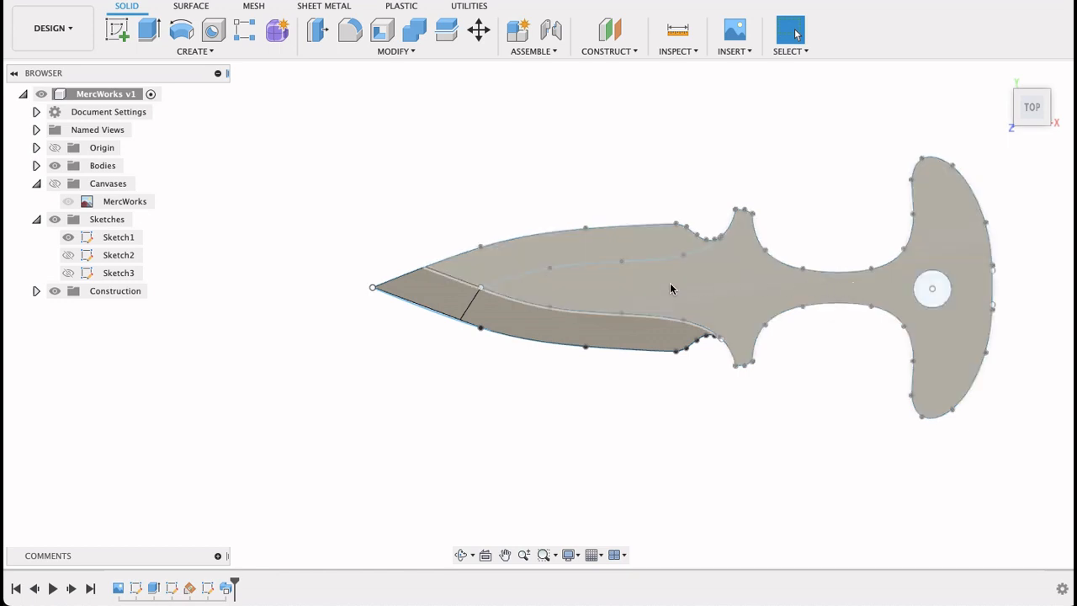
pyautogui.click(117, 31)
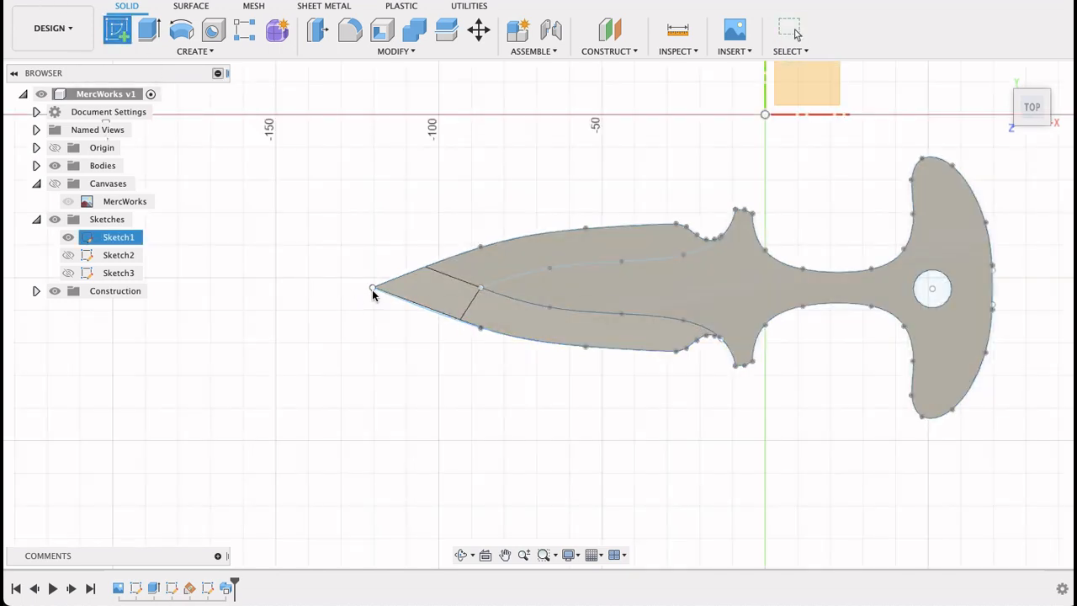
pyautogui.click(562, 290)
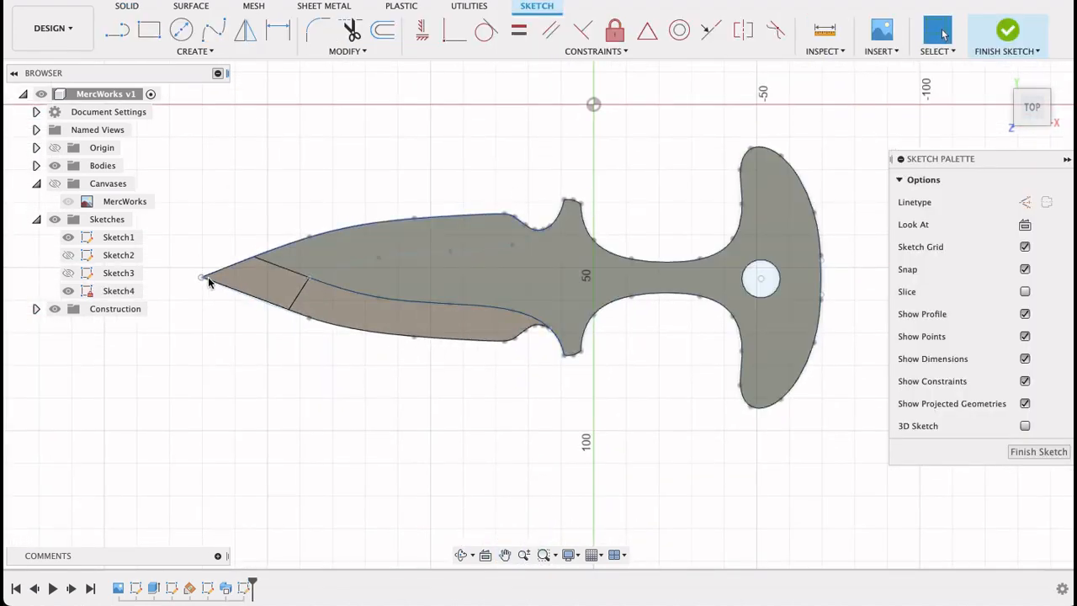
# Step: Project the blade's tip point and the centre point of the handle hole into the sketch
pyautogui.press('p')
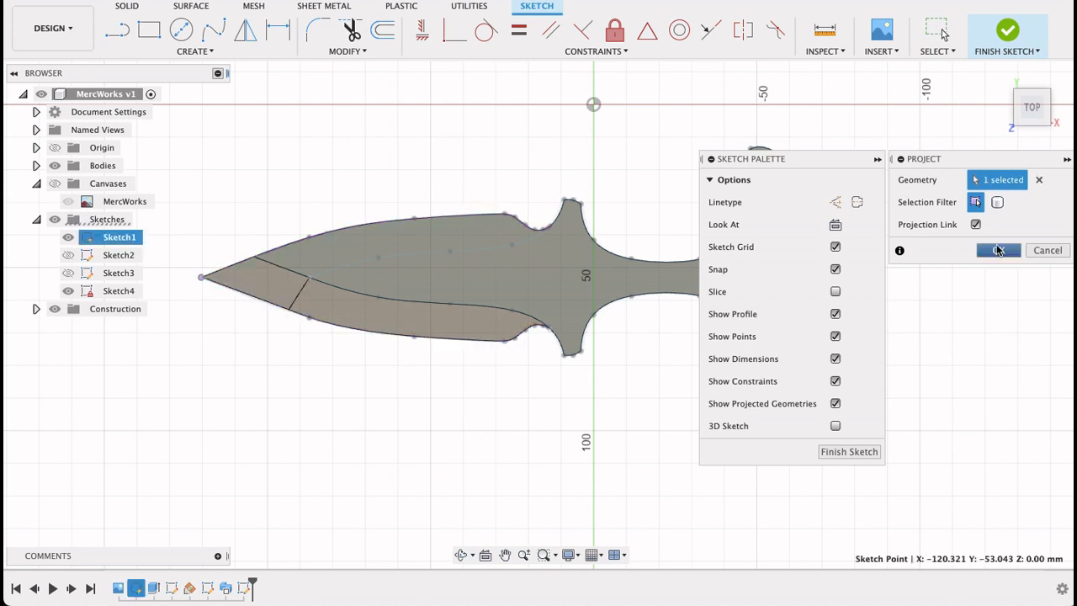
pyautogui.moveTo(579, 278); pyautogui.dragTo(385, 275, button='middle')
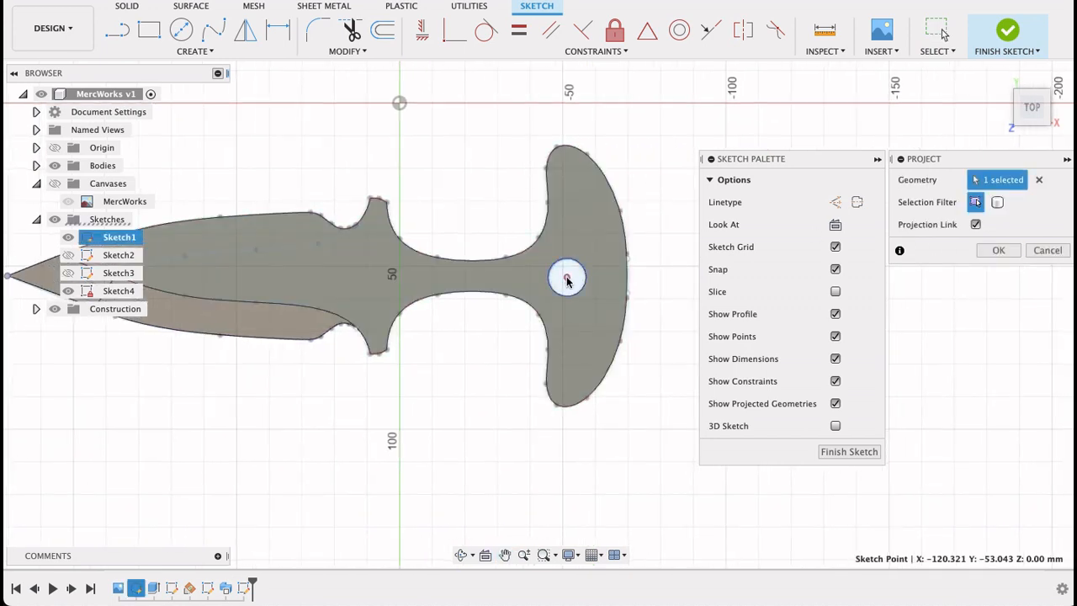
pyautogui.click(999, 251)
pyautogui.scroll(-3, 334, 306)
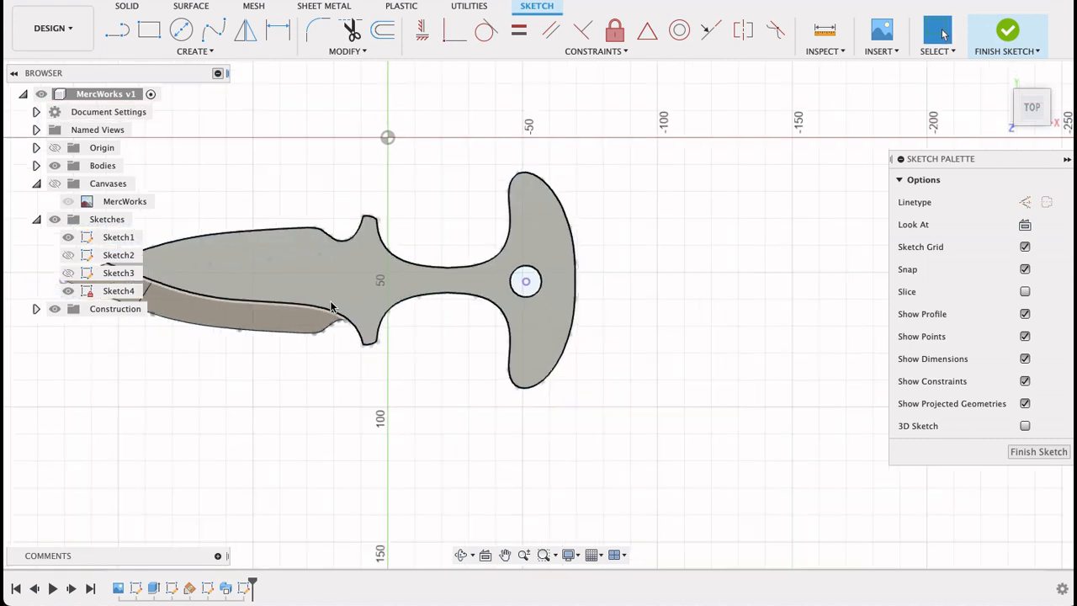
# Step: Draw a horizontal centreline about 220 mm long from the blade tip through the hole centre past the handle, and finish the sketch
pyautogui.moveTo(355, 304); pyautogui.dragTo(480, 323, button='middle')
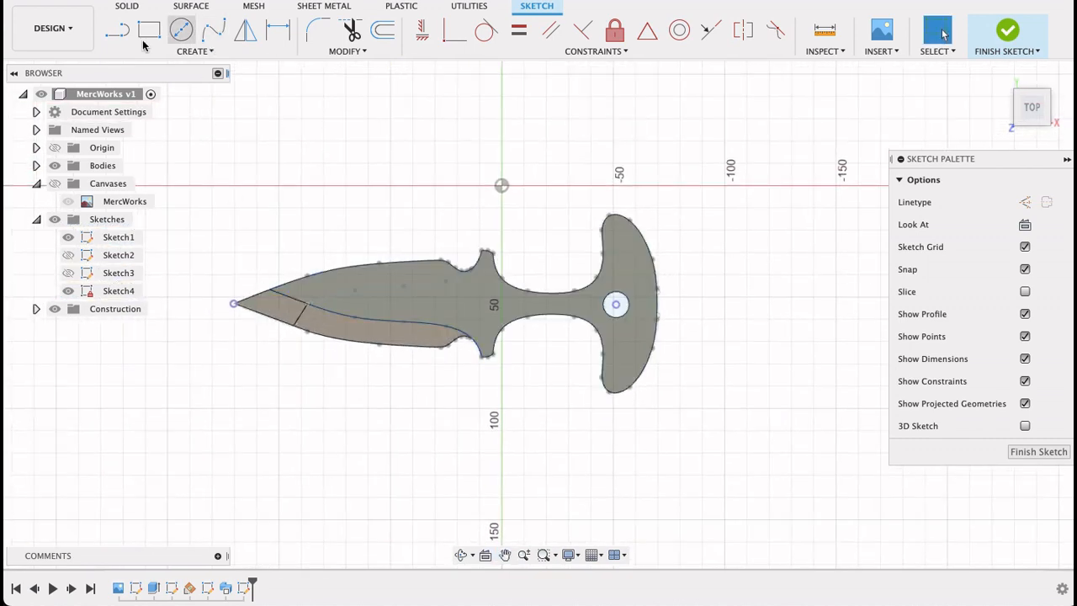
pyautogui.press('l')
pyautogui.click(233, 304)
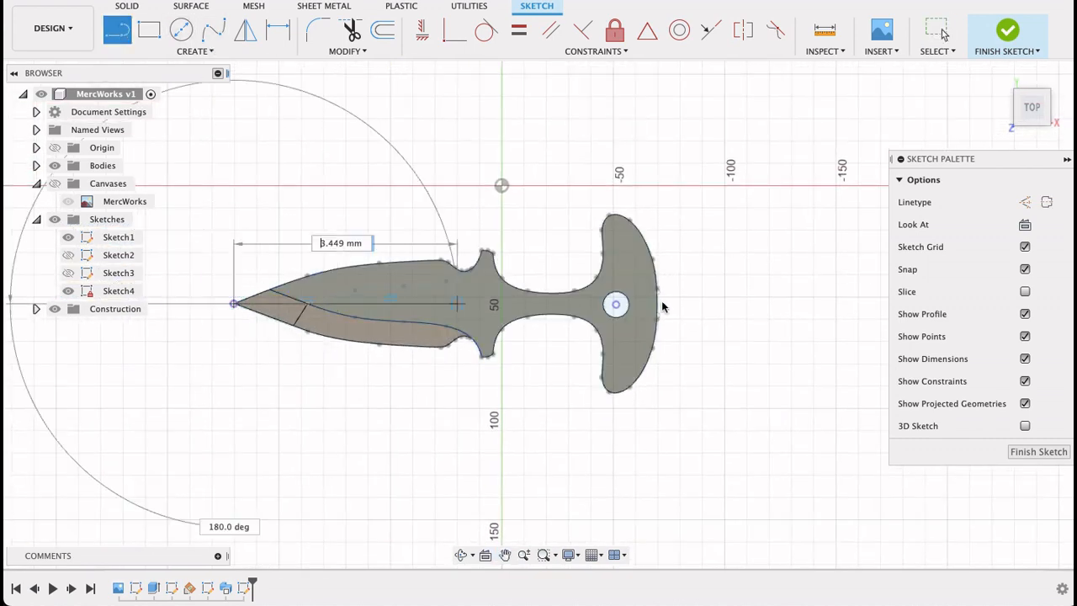
pyautogui.click(724, 305)
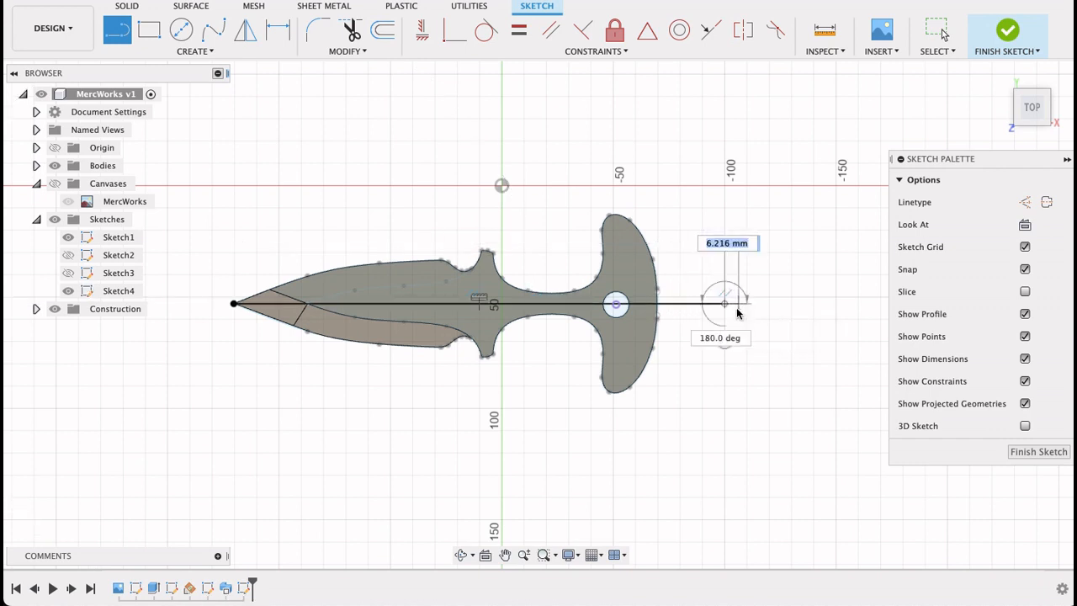
pyautogui.press('Escape')
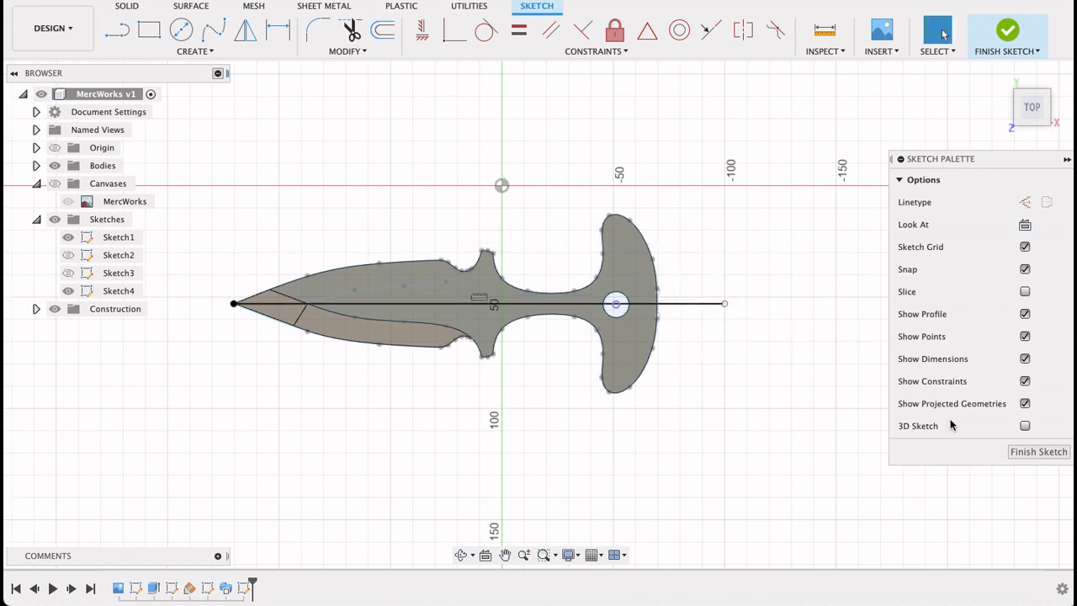
pyautogui.click(1039, 452)
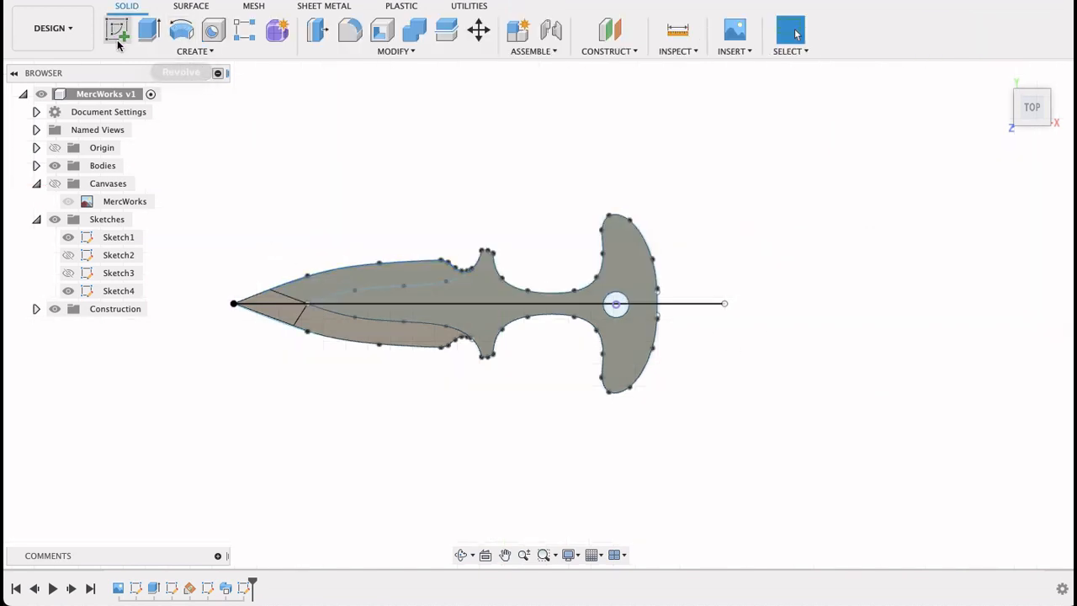
pyautogui.click(185, 51)
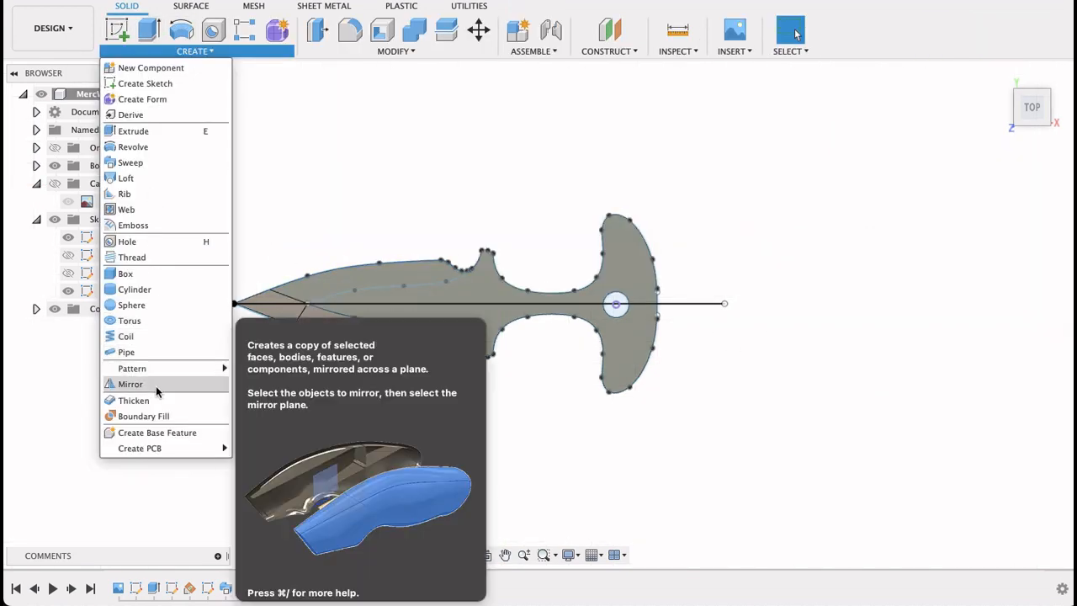
pyautogui.click(156, 384)
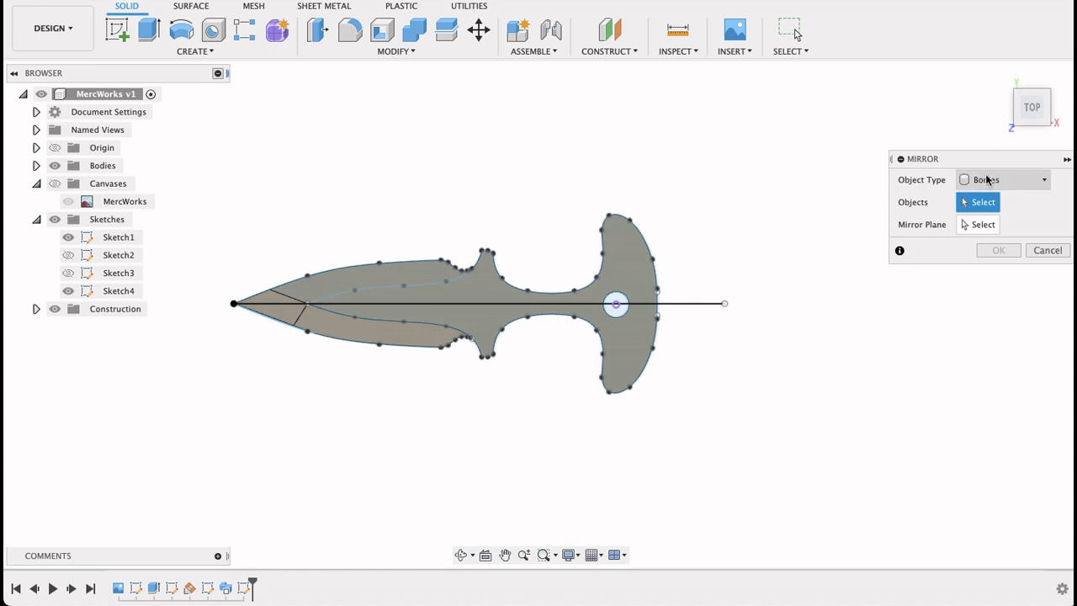
pyautogui.click(987, 179)
pyautogui.click(989, 230)
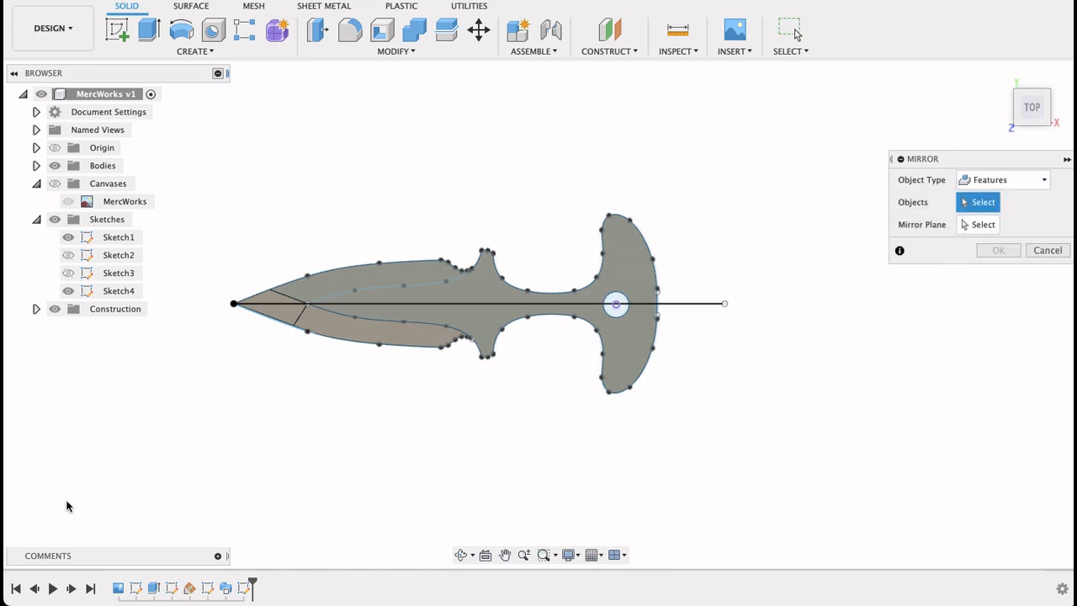
pyautogui.click(225, 588)
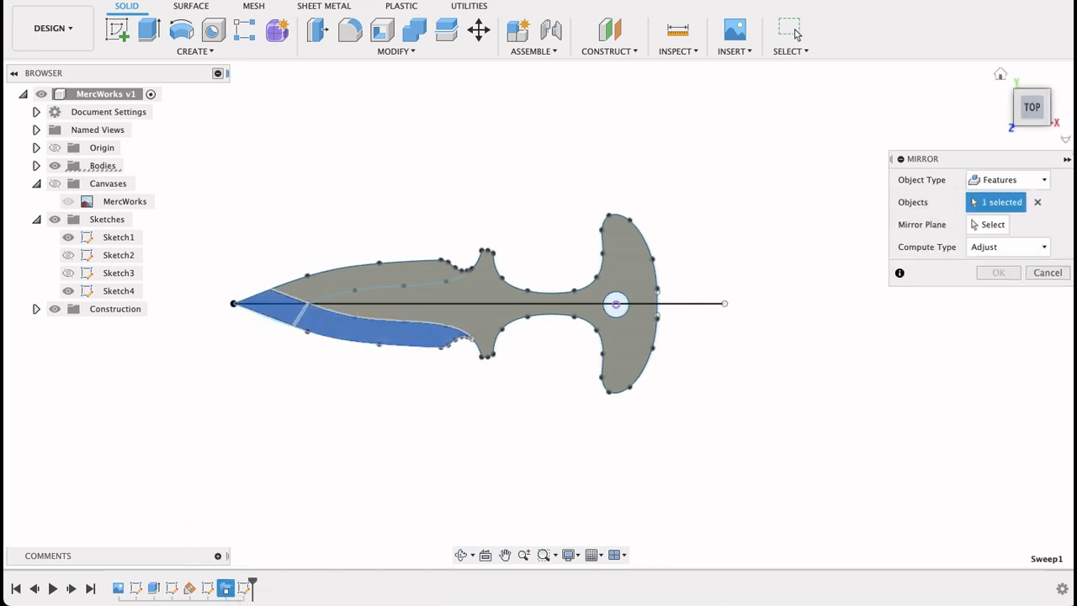
pyautogui.click(992, 225)
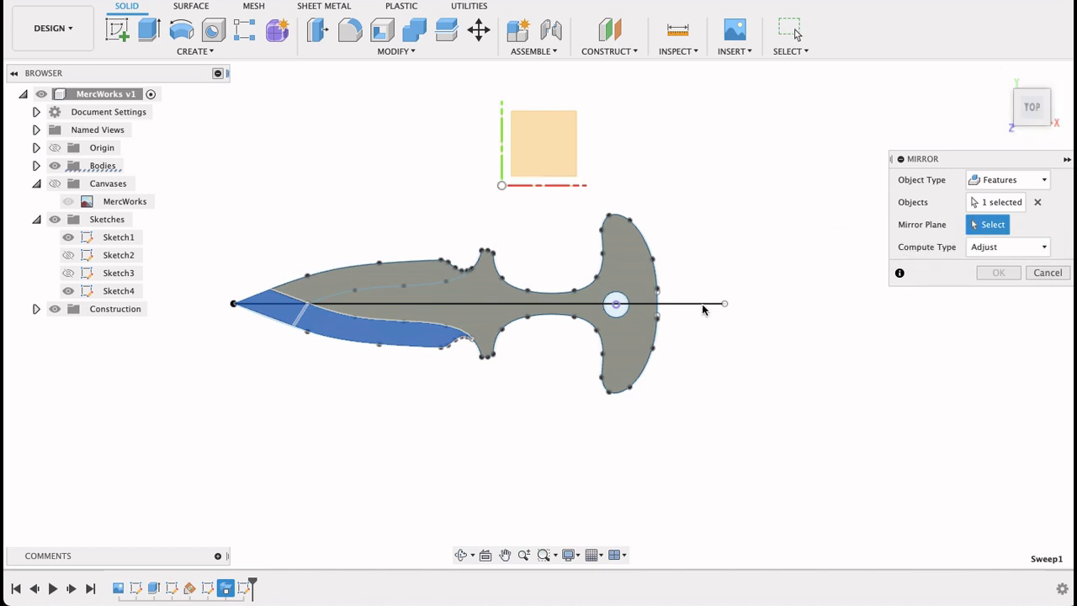
pyautogui.click(1043, 274)
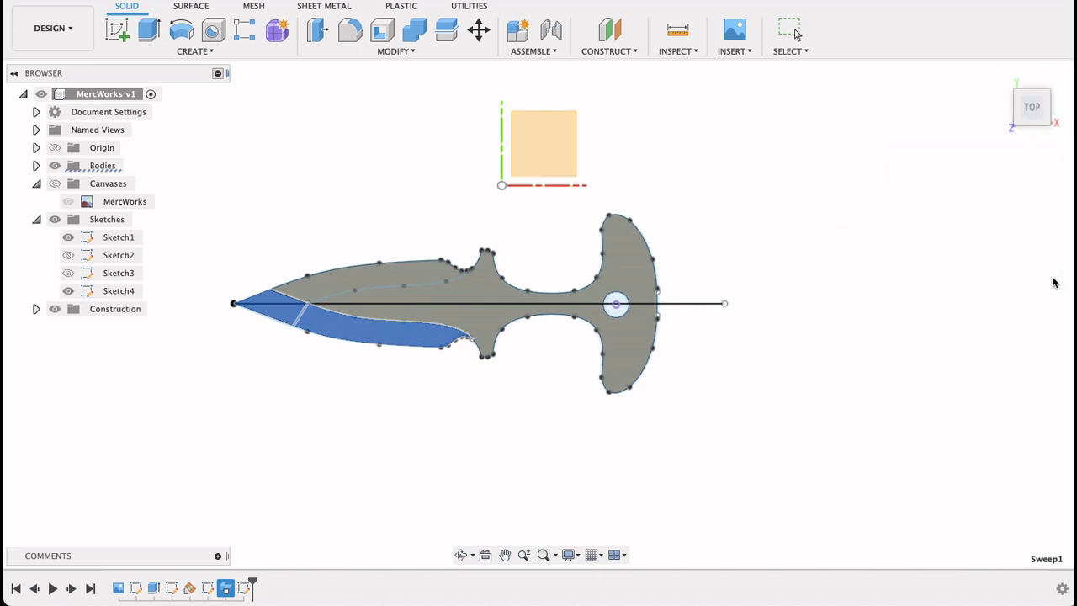
# Step: Create a construction plane at a 90 degree angle through the dagger's sketched centreline
pyautogui.click(630, 51)
pyautogui.click(609, 82)
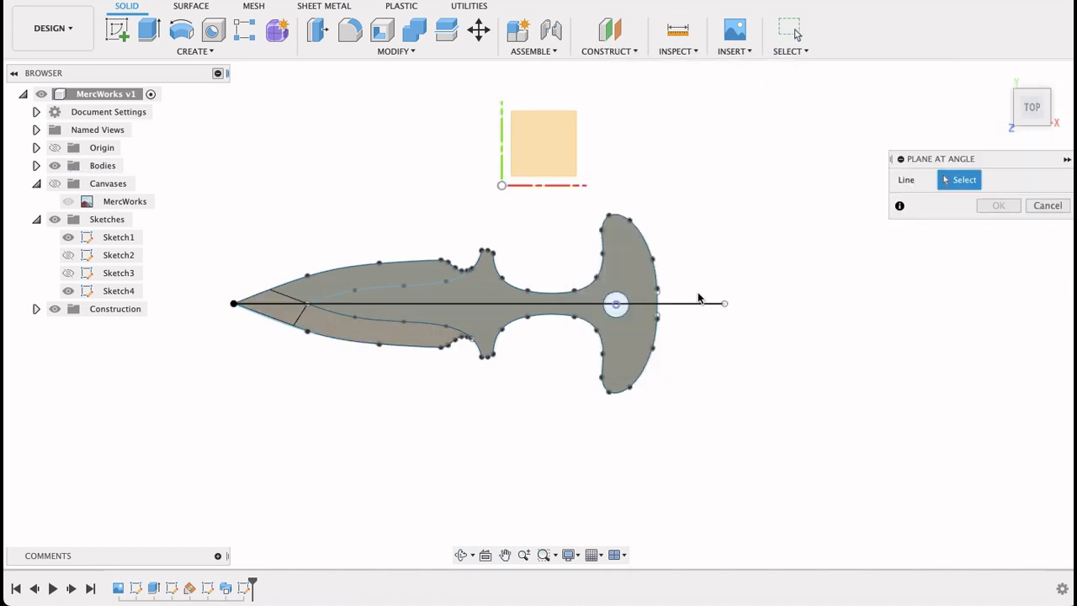
pyautogui.click(683, 302)
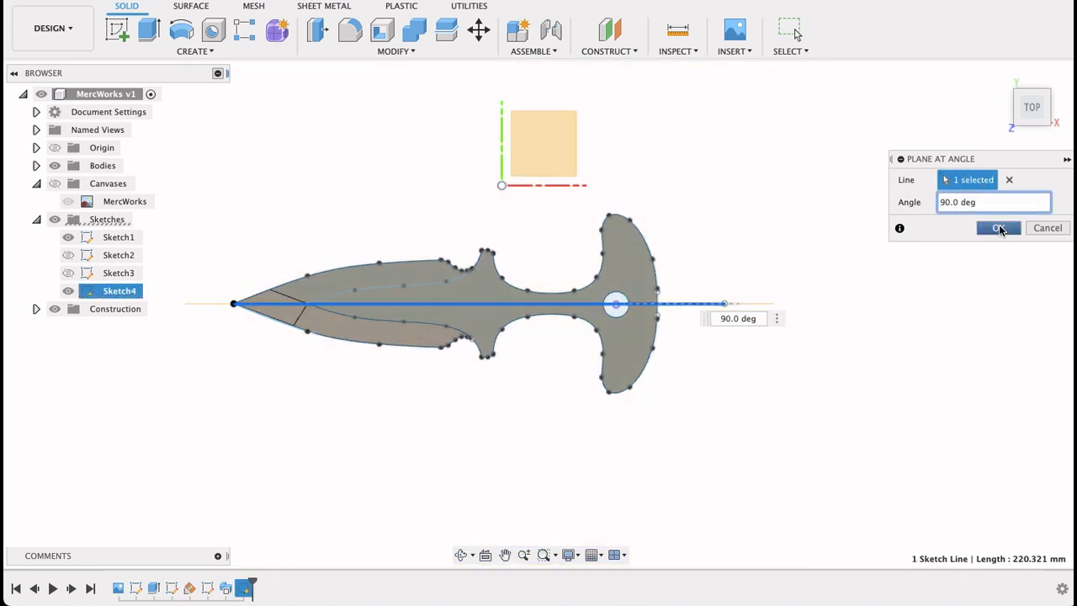
pyautogui.click(998, 228)
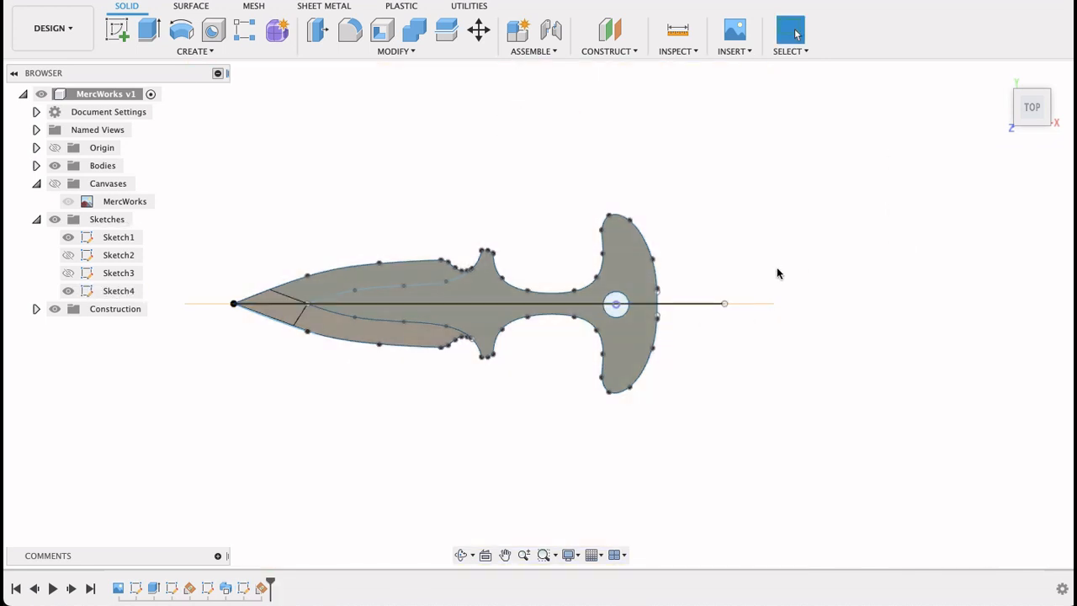
# Step: Mirror the bevel sweep feature across the new centreline plane, with the Adjust compute type
pyautogui.click(192, 50)
pyautogui.click(131, 384)
pyautogui.click(973, 183)
pyautogui.click(980, 228)
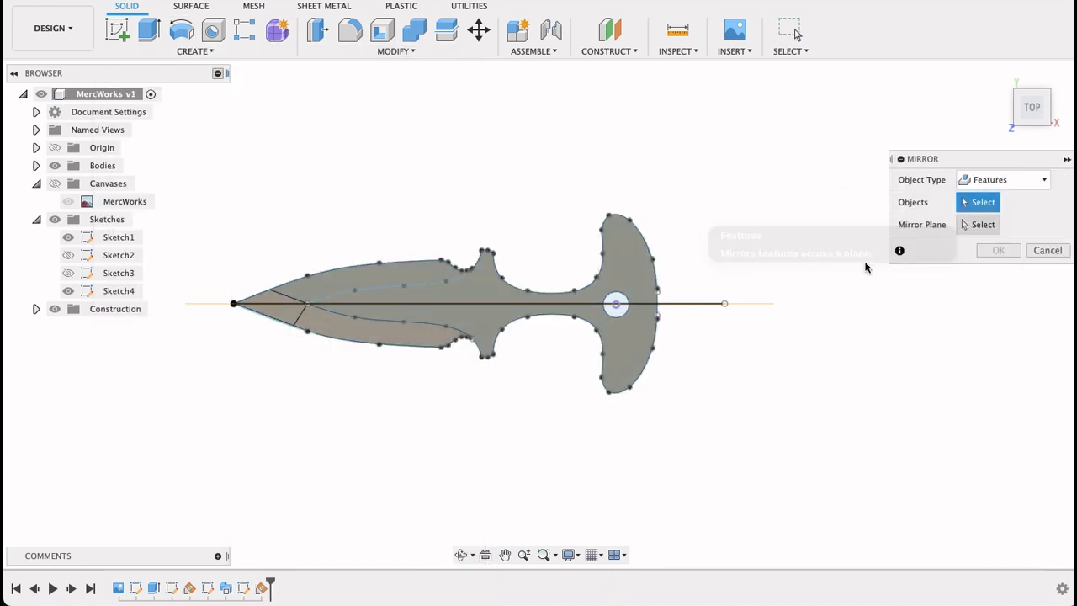
pyautogui.click(224, 587)
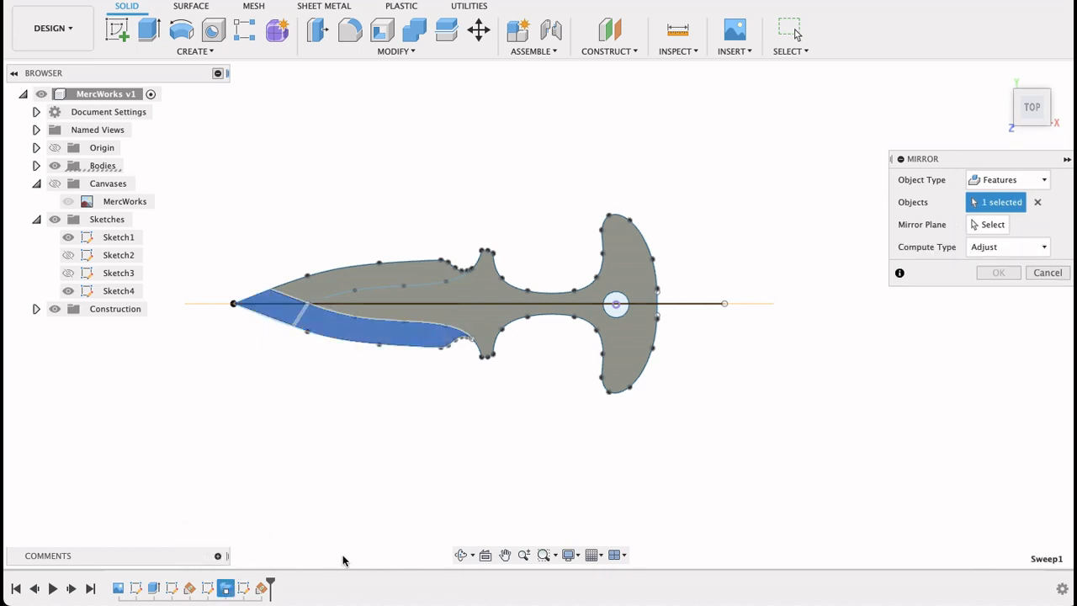
pyautogui.click(991, 225)
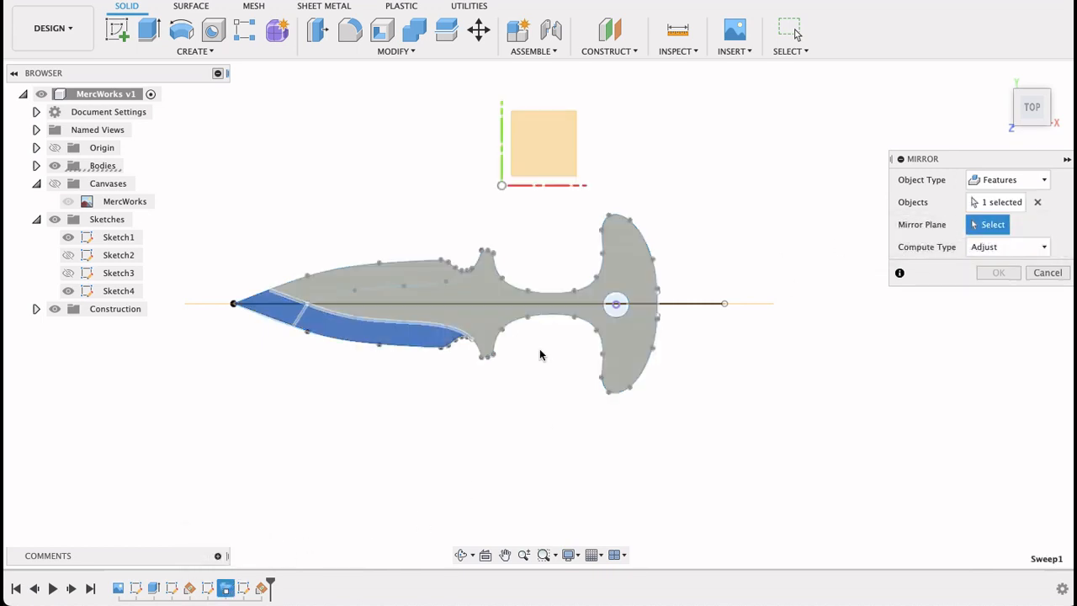
pyautogui.click(681, 304)
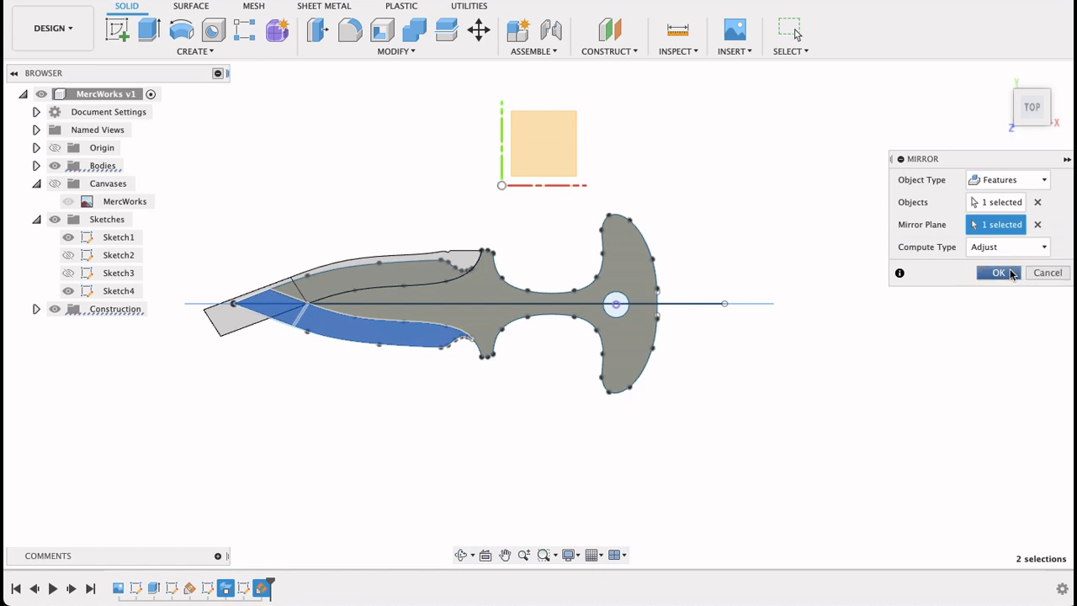
pyautogui.click(1000, 272)
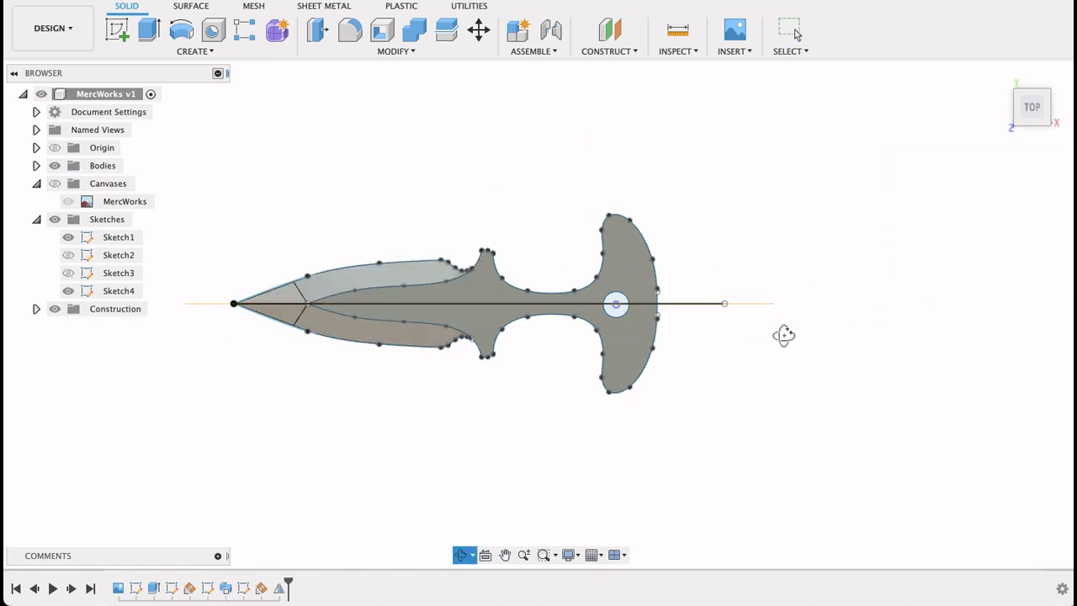
# Step: Mirror the whole dagger body across the origin XY plane, using the Bodies object type and the Join operation
pyautogui.moveTo(783, 336)
pyautogui.mouseDown()
pyautogui.moveTo(892, 342)
pyautogui.moveTo(783, 343)
pyautogui.mouseUp()
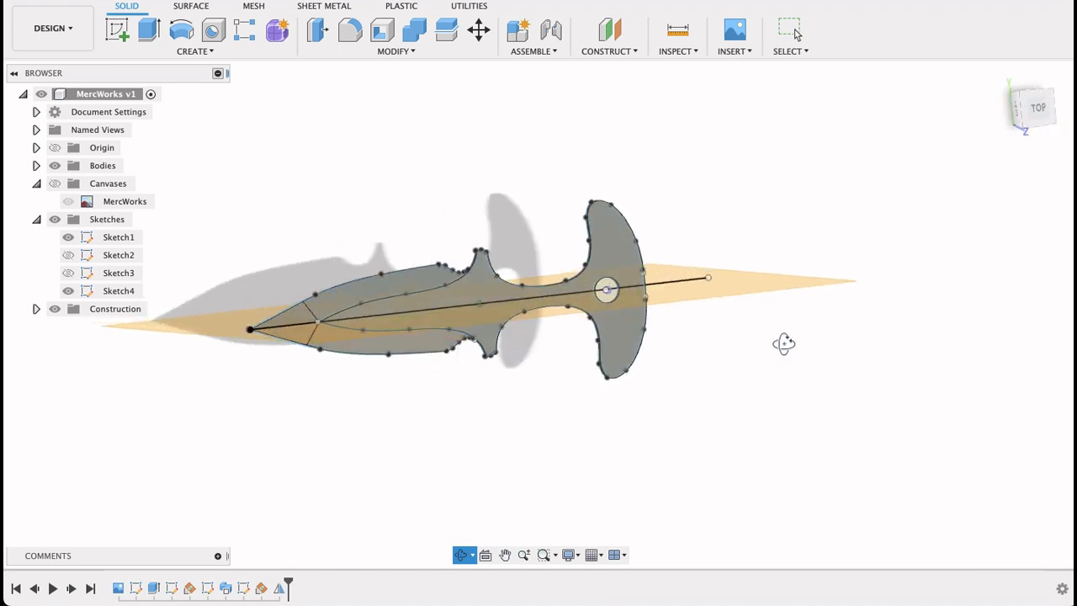
pyautogui.keyDown('shift'); pyautogui.moveTo(783, 344); pyautogui.dragTo(752, 341, button='middle'); pyautogui.keyUp('shift')
pyautogui.click(1031, 110)
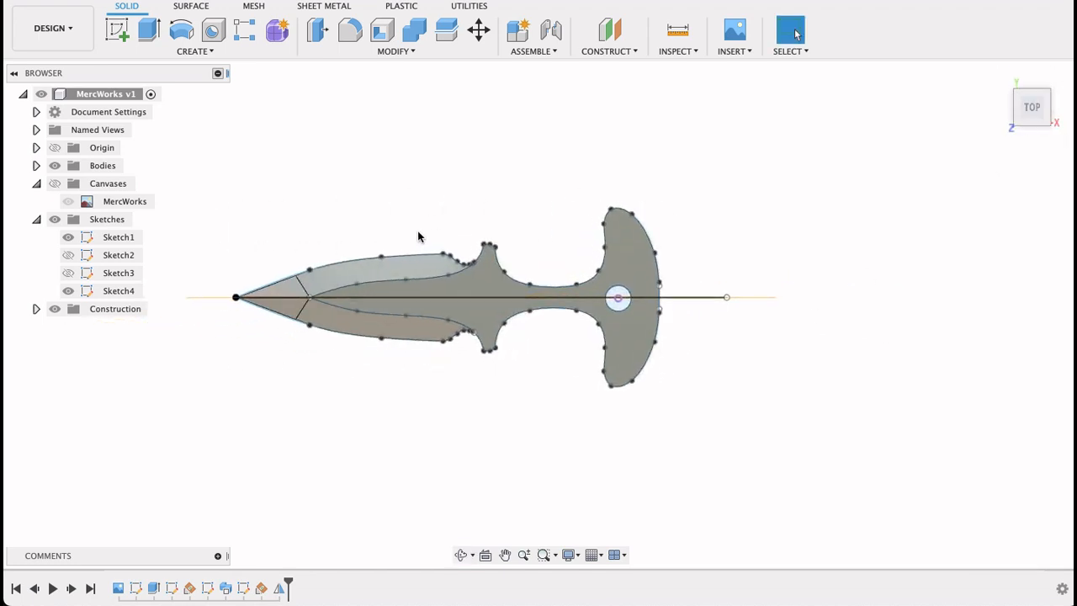
pyautogui.click(174, 53)
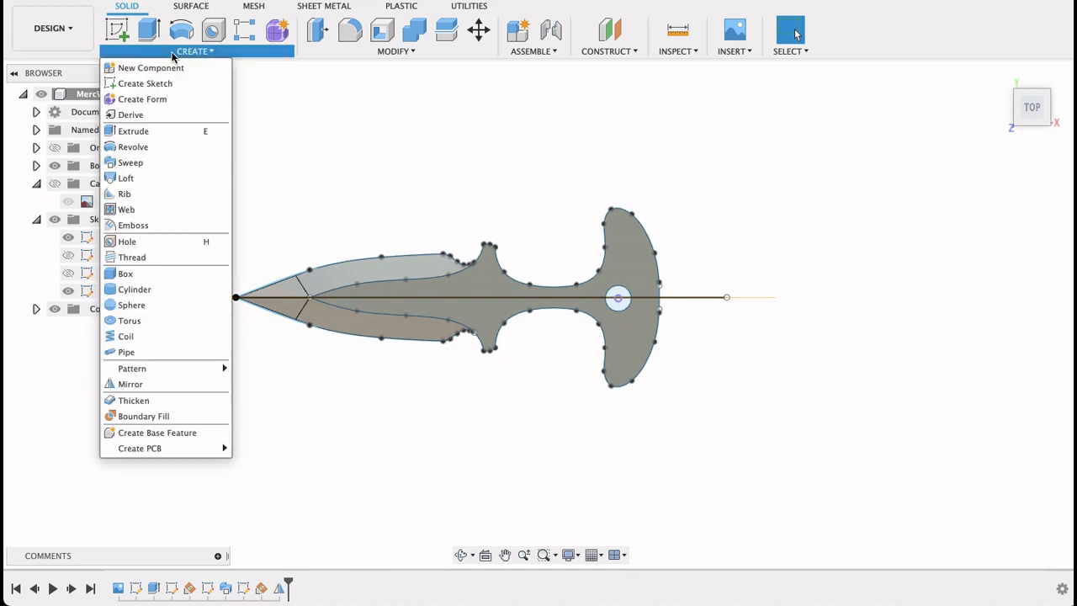
pyautogui.click(131, 383)
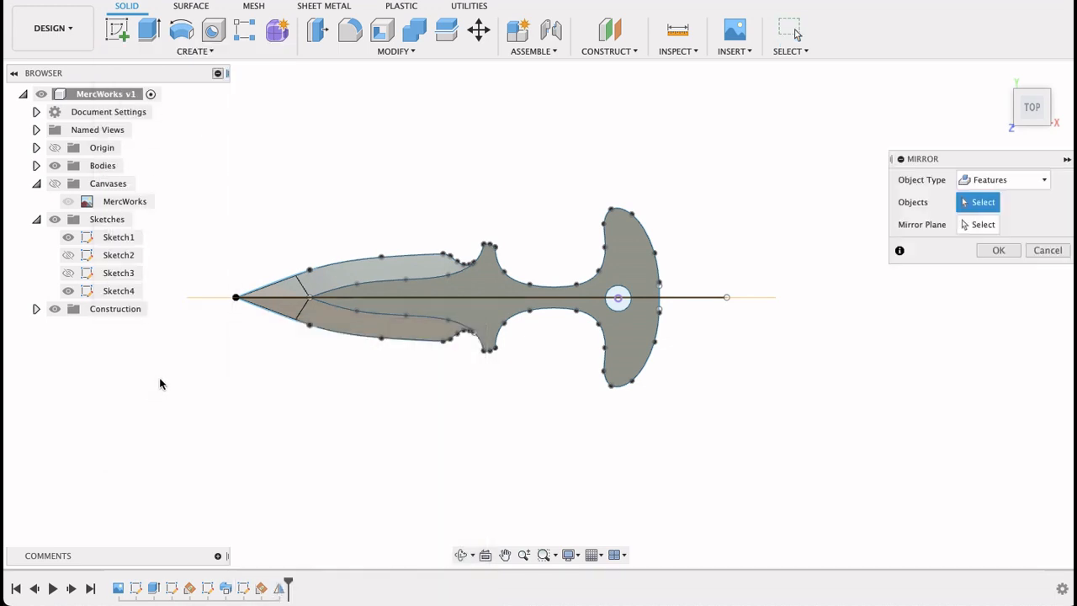
pyautogui.click(1001, 180)
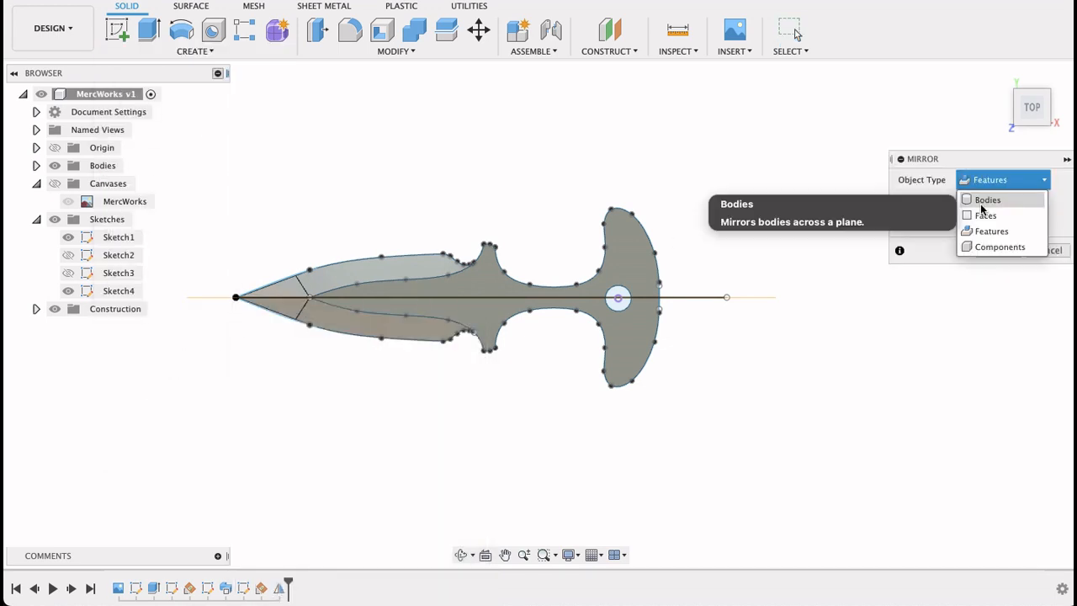
pyautogui.click(976, 197)
pyautogui.click(36, 165)
pyautogui.click(114, 182)
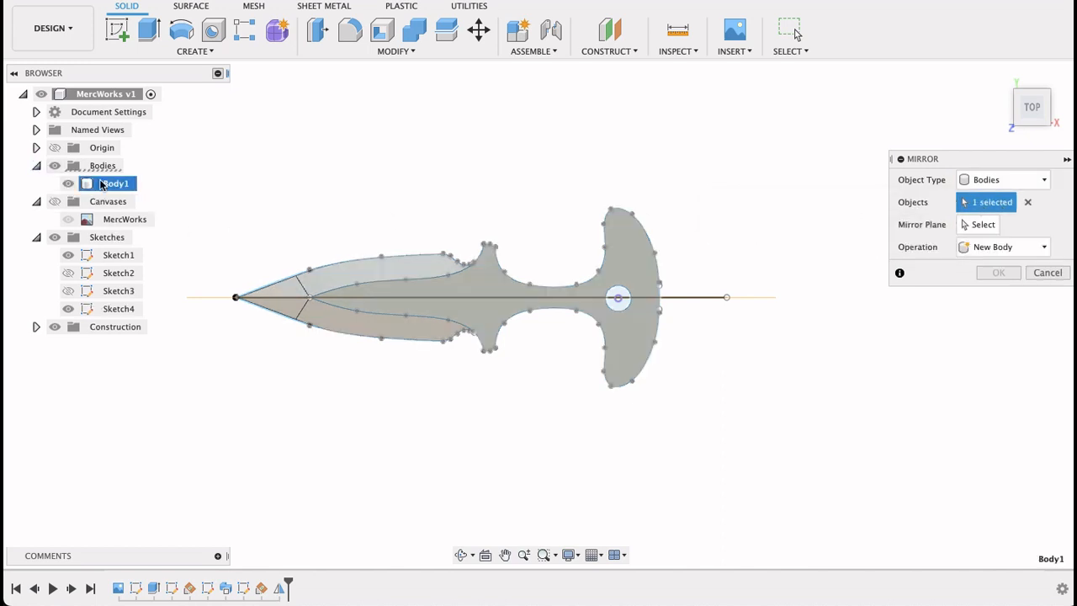
pyautogui.click(980, 225)
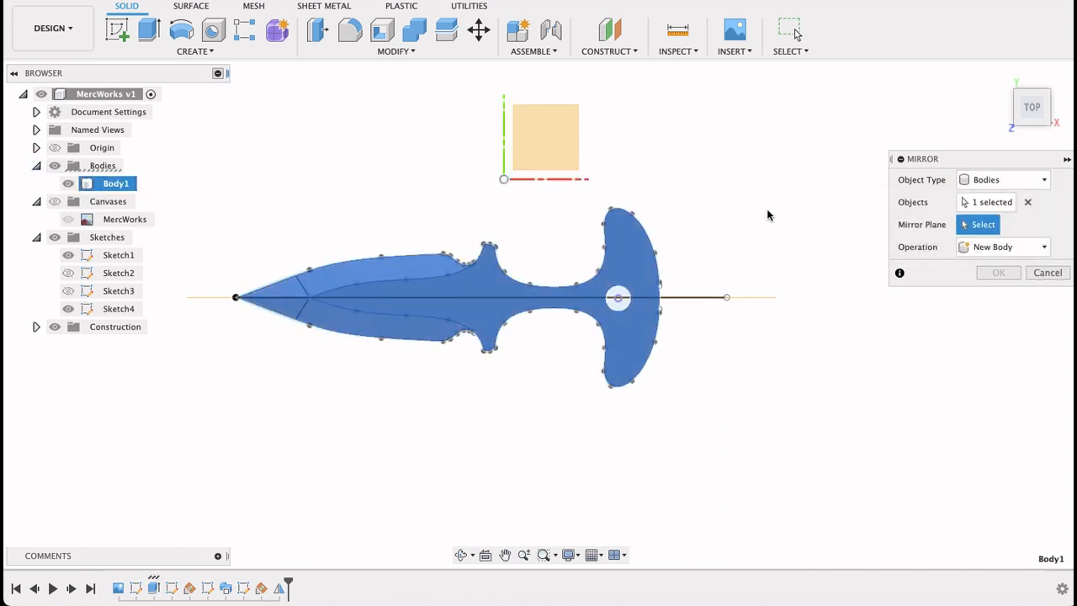
pyautogui.click(534, 145)
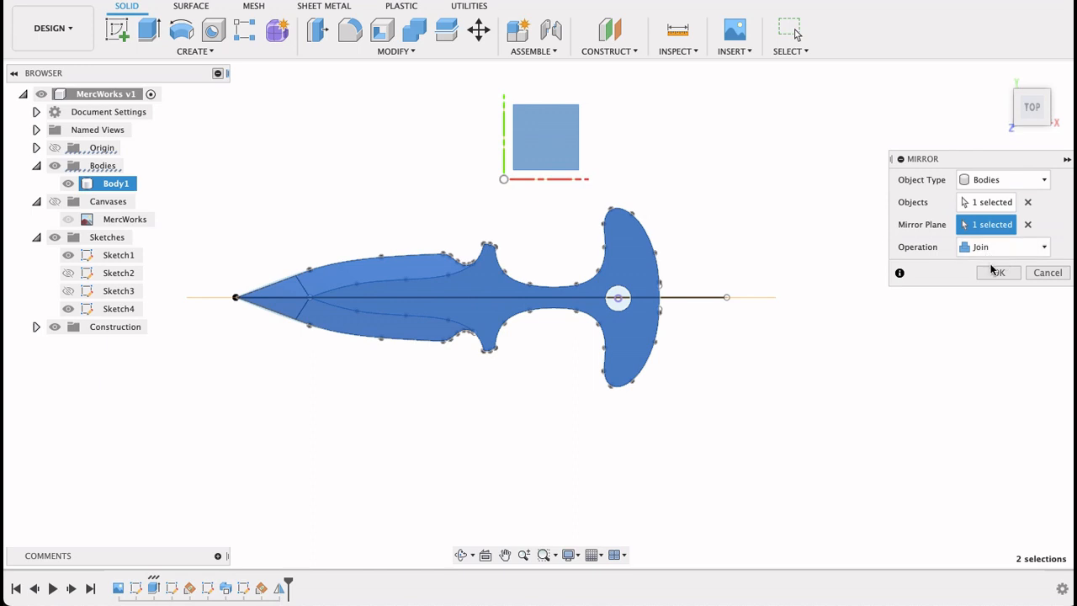
pyautogui.press('Return')
# Step: Hide the construction geometry and the centreline sketch, Sketch4, in the top view
pyautogui.moveTo(741, 370)
pyautogui.keyDown('shift'); pyautogui.mouseDown(button='middle')
pyautogui.moveTo(746, 143)
pyautogui.moveTo(740, 374)
pyautogui.mouseUp(button='middle'); pyautogui.keyUp('shift')
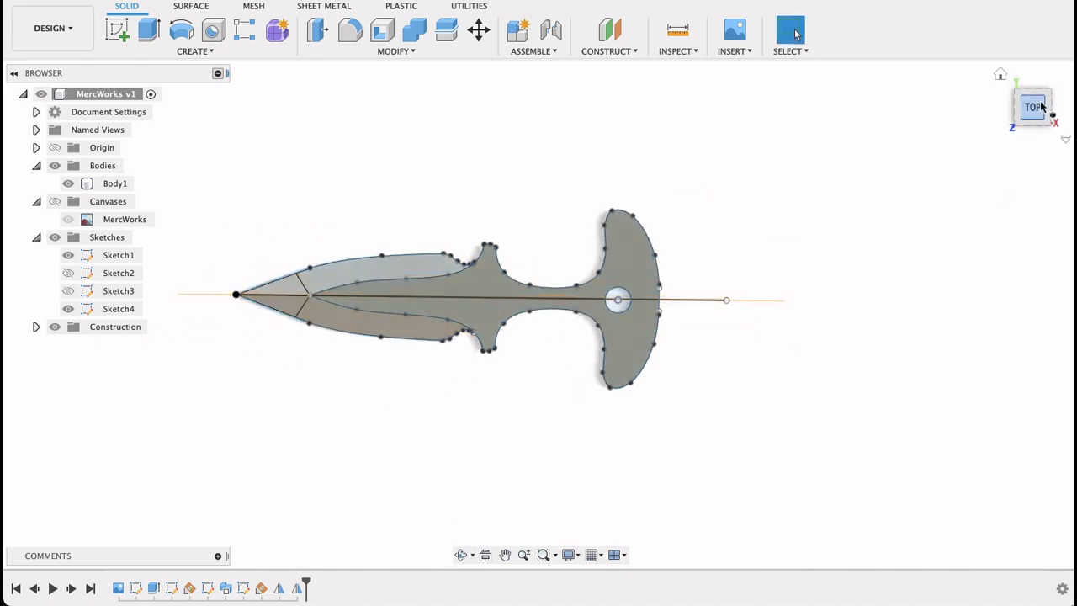
pyautogui.click(1041, 105)
pyautogui.click(56, 327)
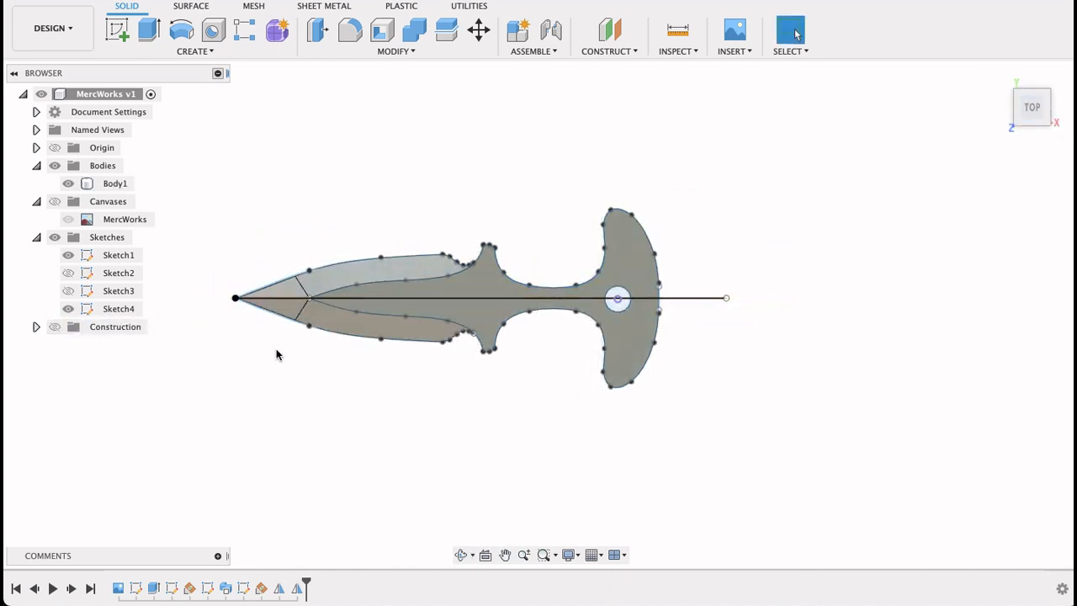
pyautogui.click(69, 309)
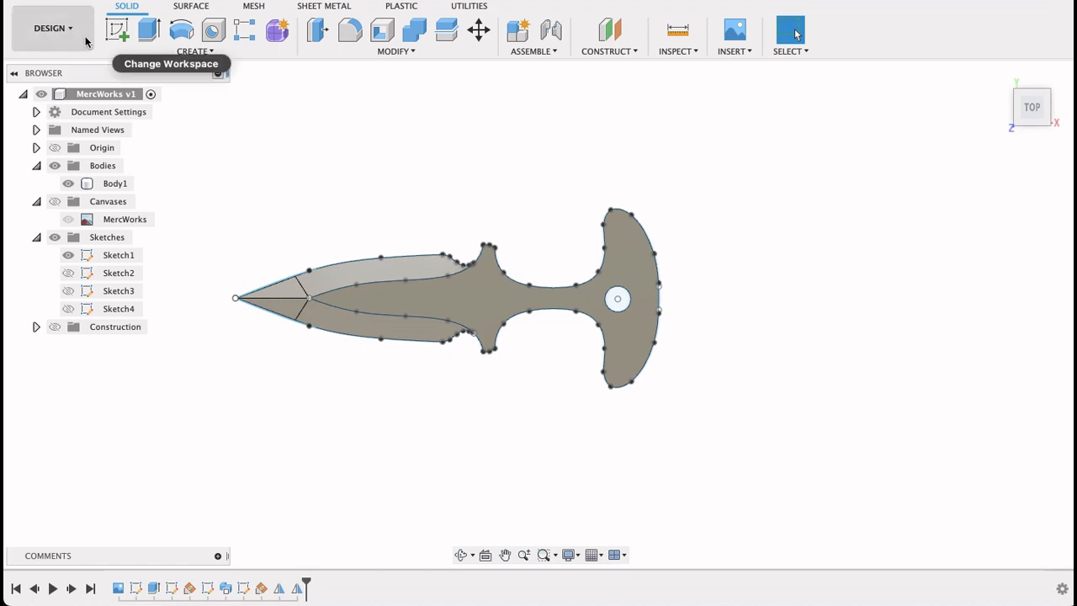
# Step: Create a sketch on the dagger's flat top face and project the upper and lower handle outline splines into it
pyautogui.click(117, 30)
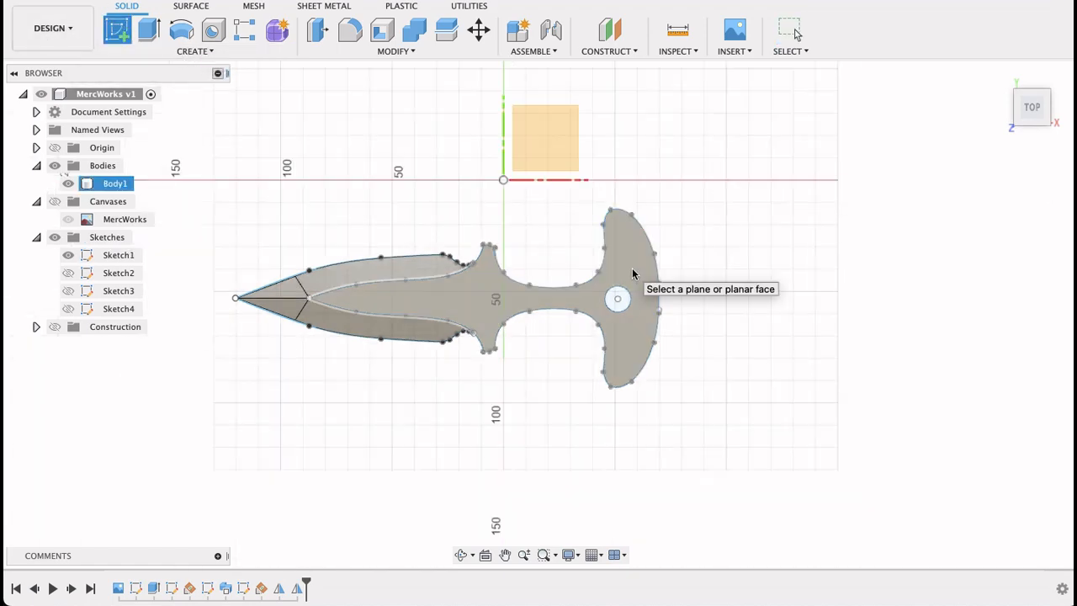
pyautogui.click(637, 271)
pyautogui.moveTo(775, 299); pyautogui.dragTo(775, 279, button='middle')
pyautogui.scroll(4, 749, 301)
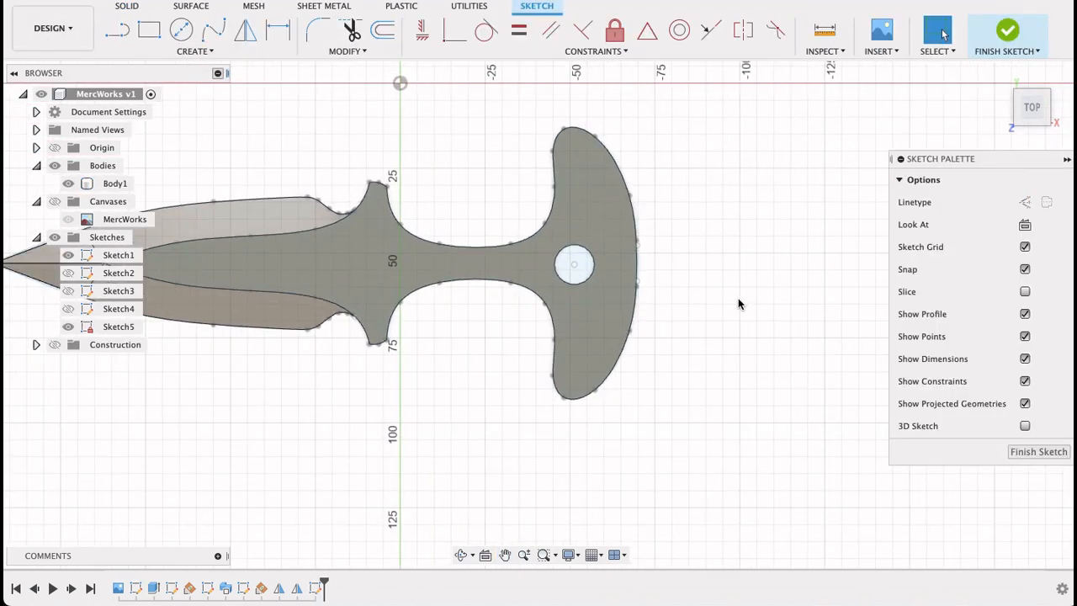
pyautogui.press('p')
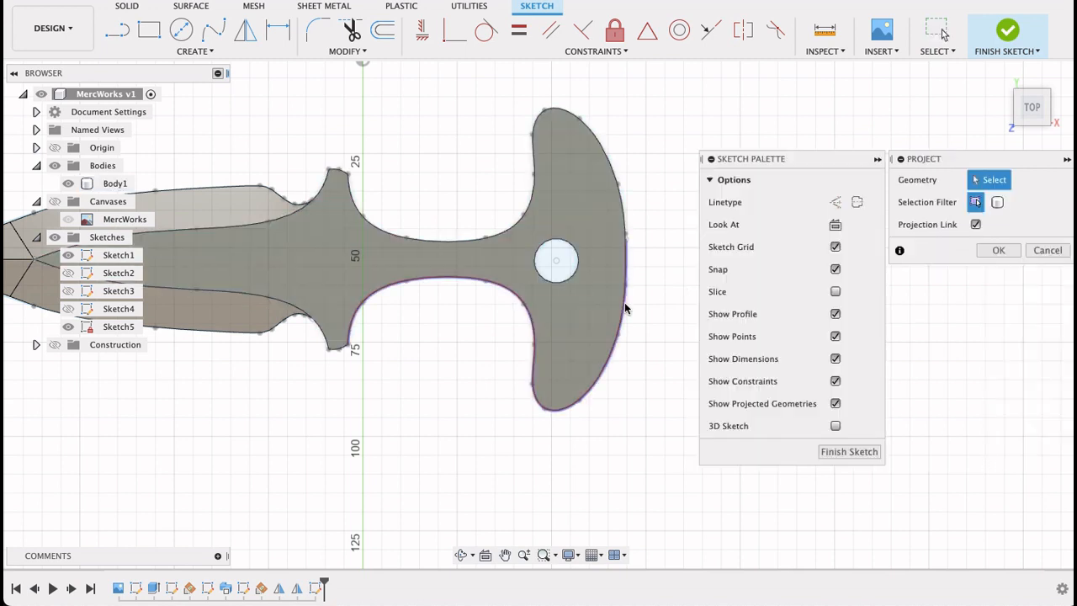
pyautogui.click(624, 307)
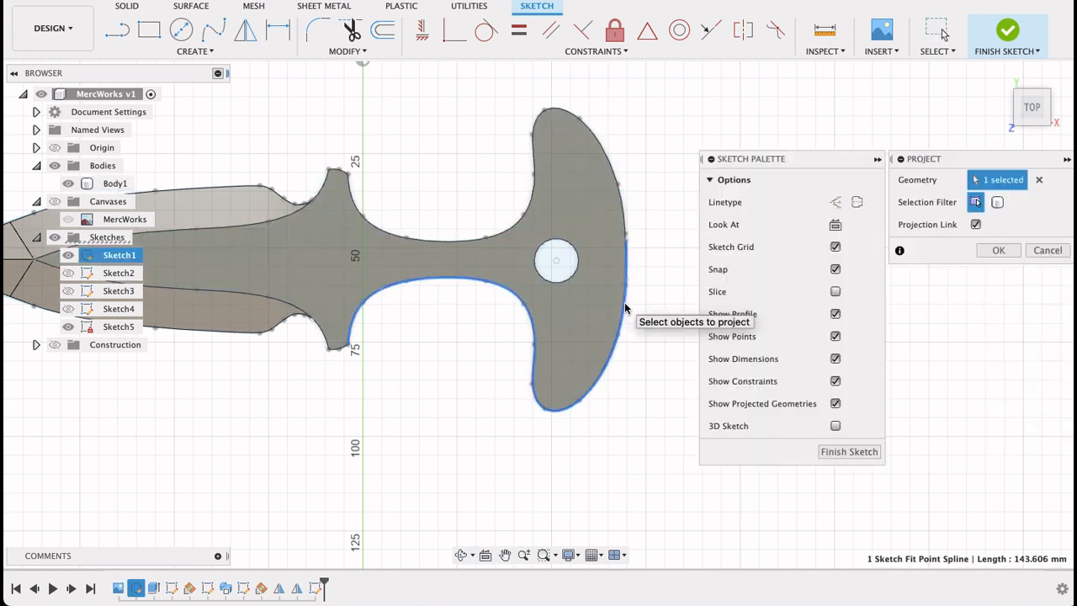
pyautogui.click(620, 207)
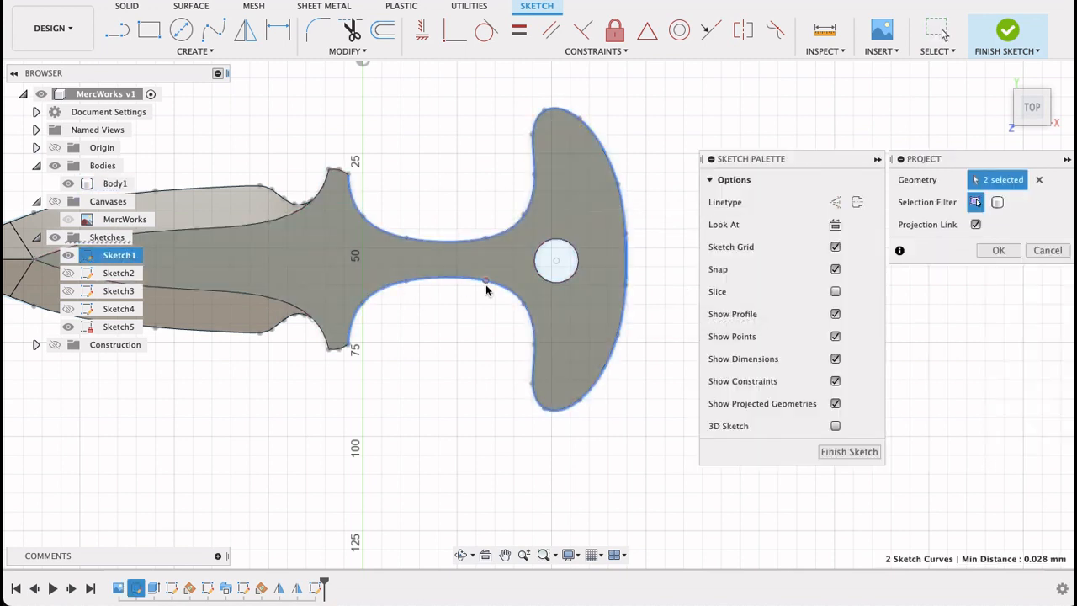
pyautogui.press('Return')
# Step: Draw a vertical line across the handle neck on the blade side of the hole, trim its overhang at the lower edge, and finish the sketch
pyautogui.press('l')
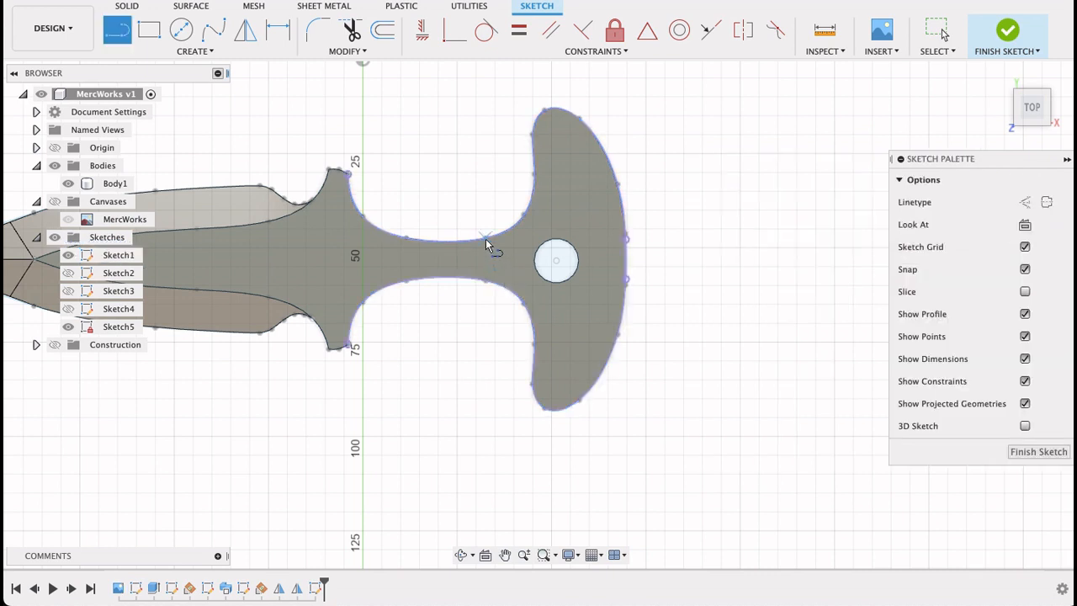
pyautogui.click(486, 242)
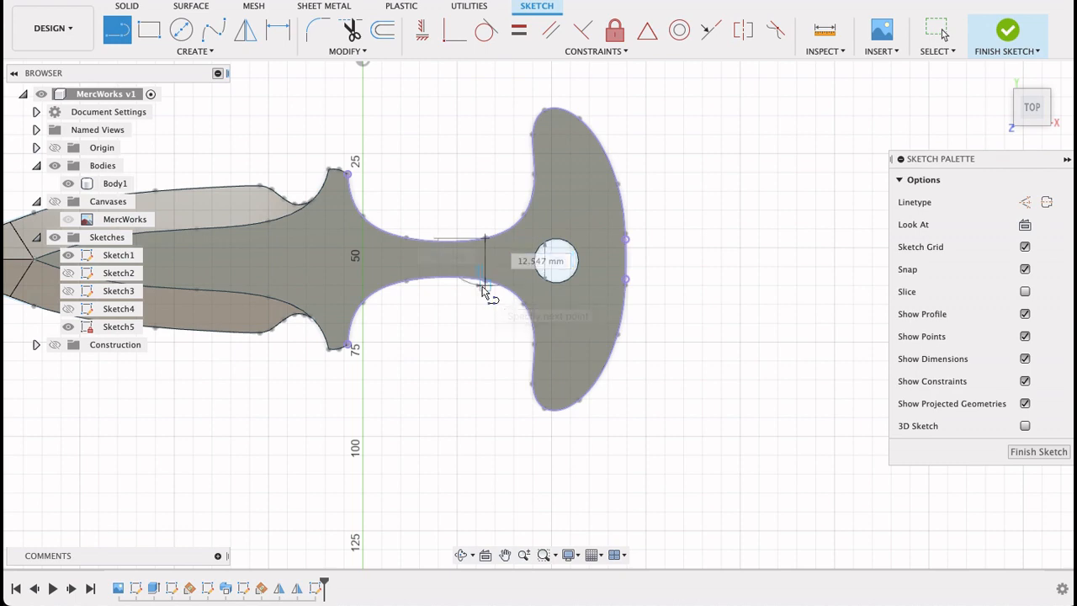
pyautogui.click(485, 284)
pyautogui.scroll(3, 479, 296)
pyautogui.scroll(3, 482, 299)
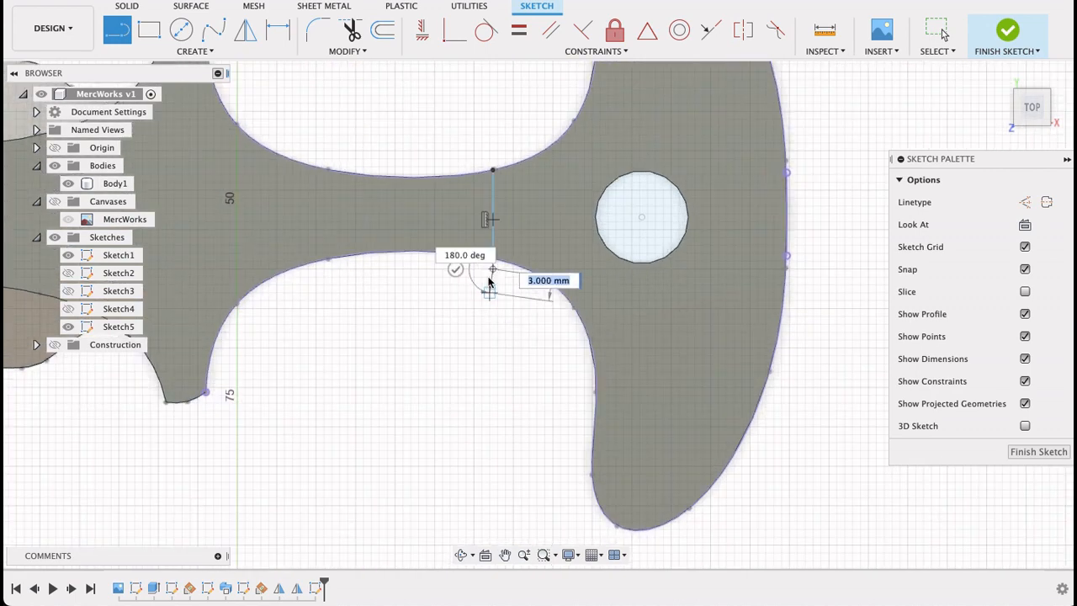
pyautogui.click(348, 287)
pyautogui.press('Escape')
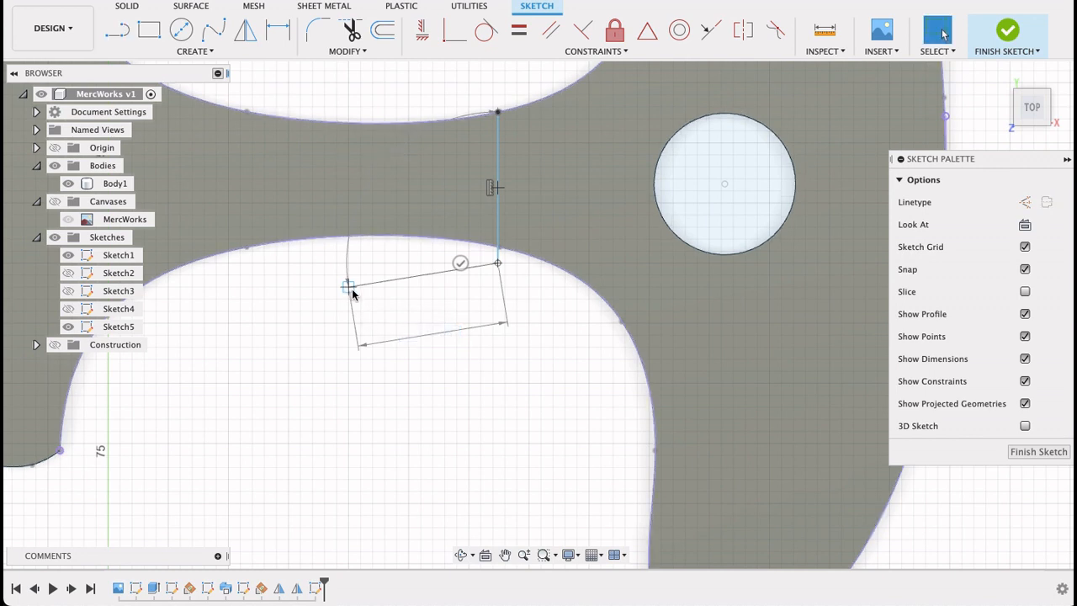
pyautogui.click(499, 260)
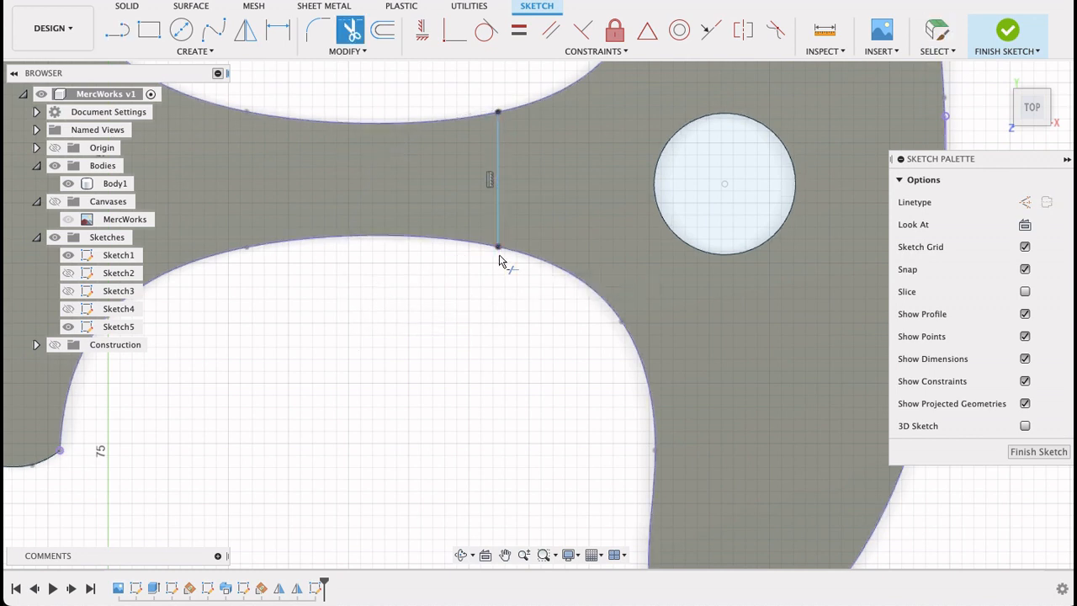
pyautogui.click(1038, 452)
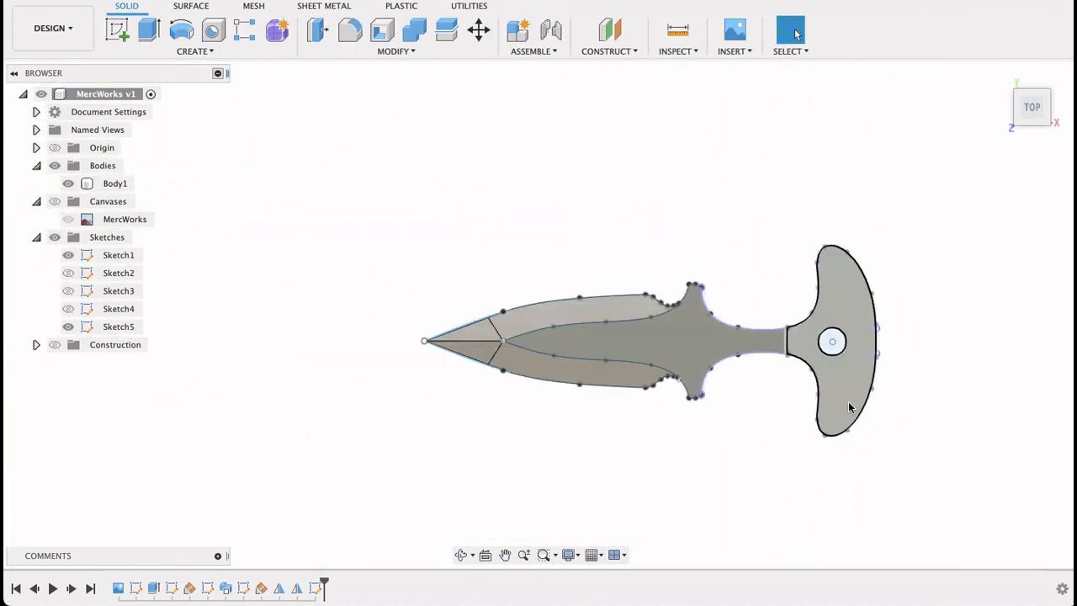
# Step: Extrude the T-shaped handle profile around the hole 3 mm to one side as a new body
pyautogui.click(149, 30)
pyautogui.click(837, 273)
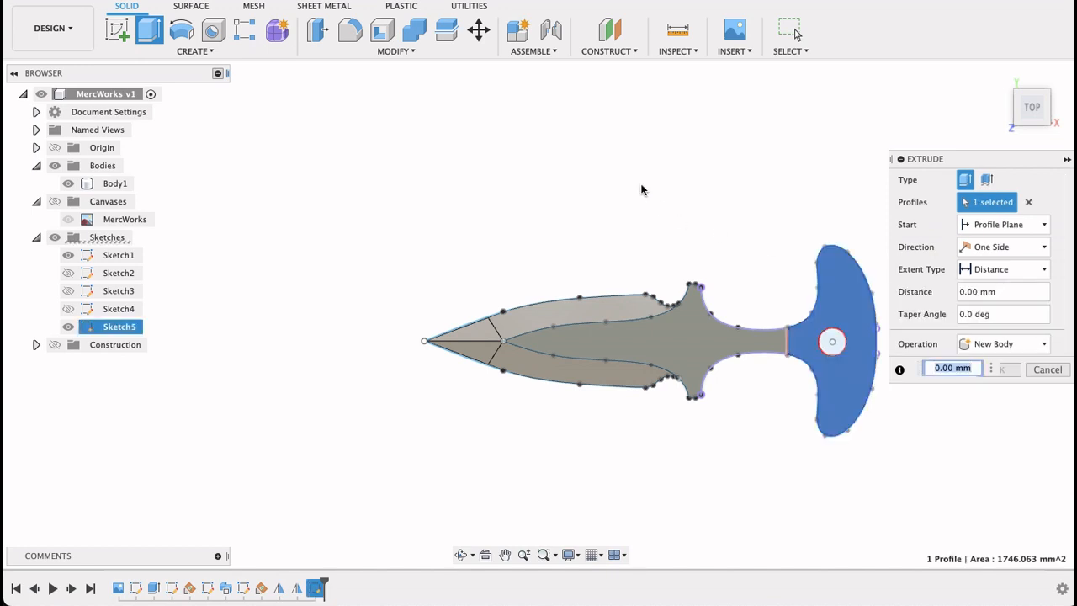
pyautogui.moveTo(641, 190); pyautogui.dragTo(445, 161, button='middle')
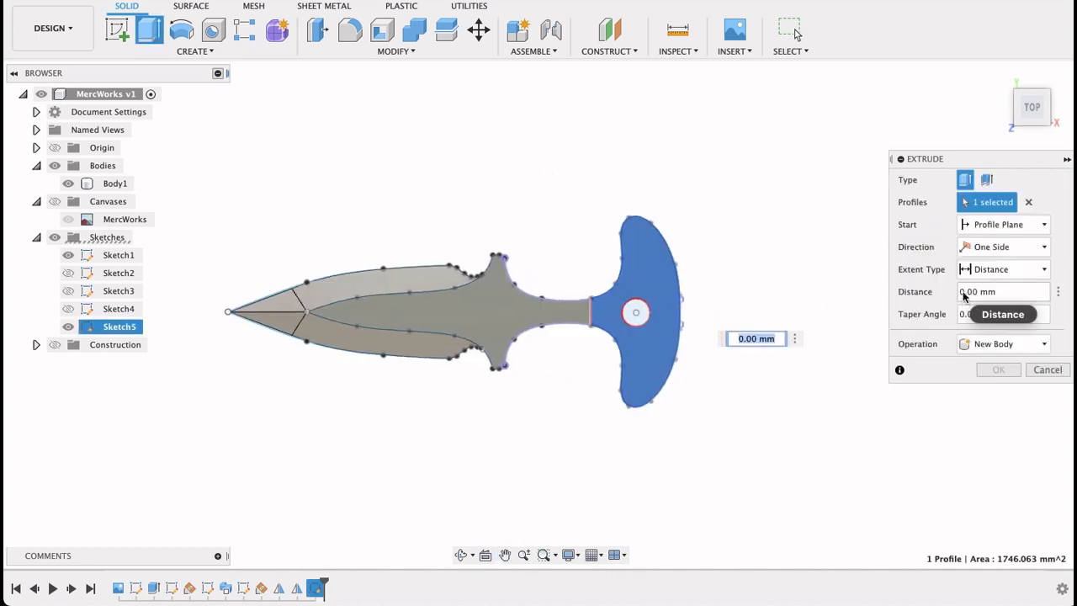
pyautogui.write('3')
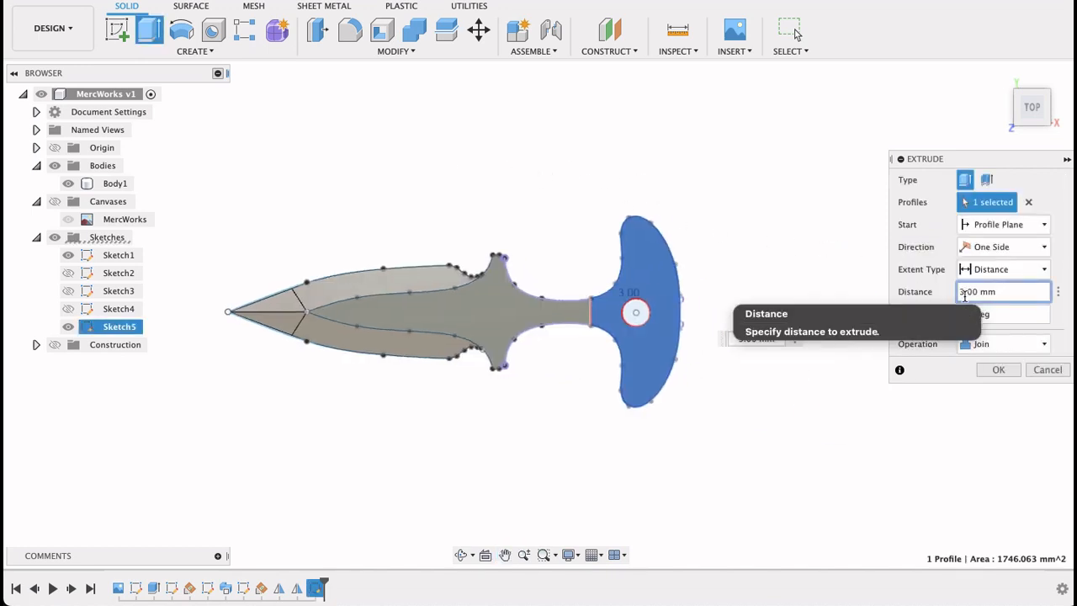
pyautogui.click(1000, 345)
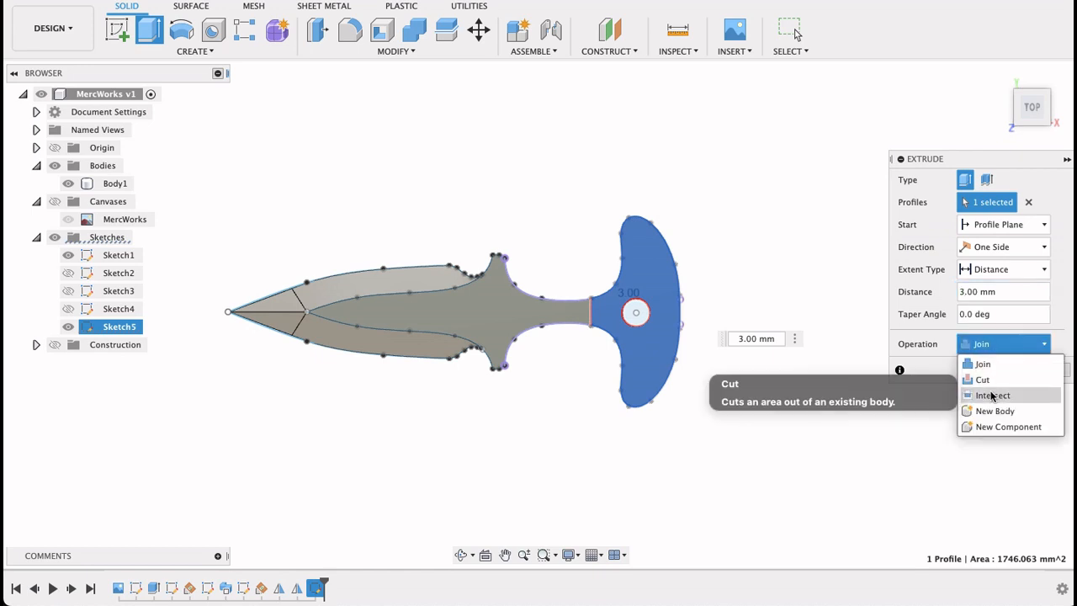
pyautogui.click(998, 369)
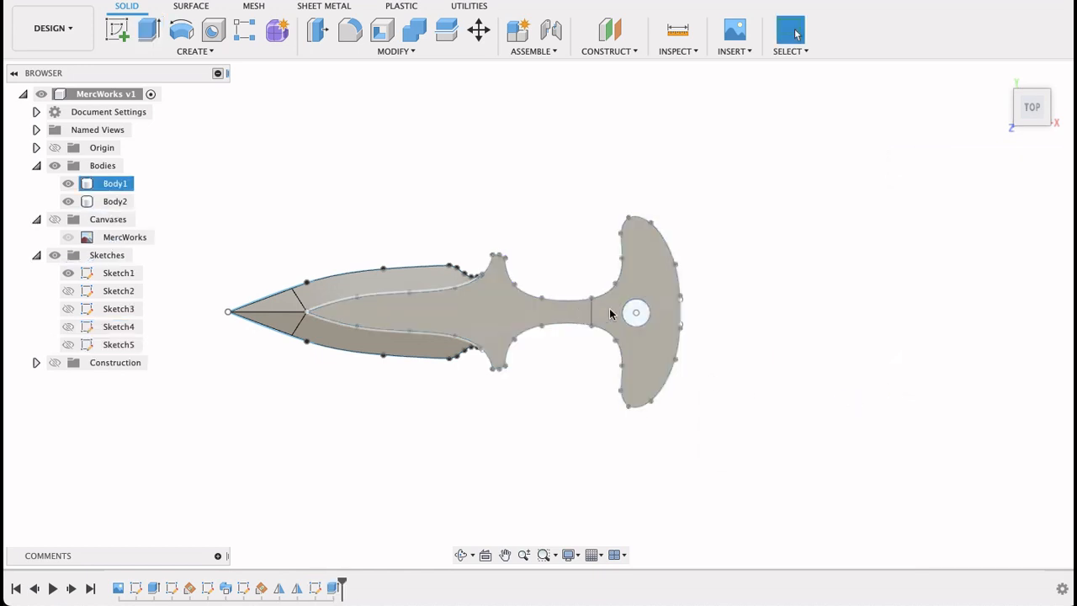
# Step: Fillet the two outer top edges of the new handle body with a constant 3 mm radius
pyautogui.keyDown('shift'); pyautogui.moveTo(791, 369); pyautogui.dragTo(757, 326, button='middle'); pyautogui.keyUp('shift')
pyautogui.click(350, 30)
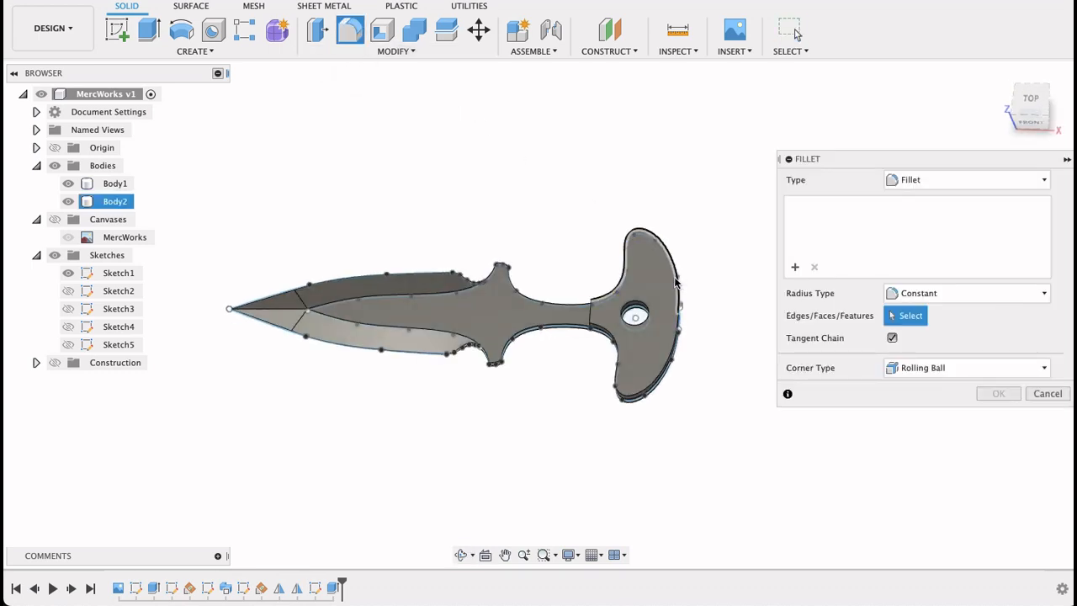
pyautogui.click(671, 267)
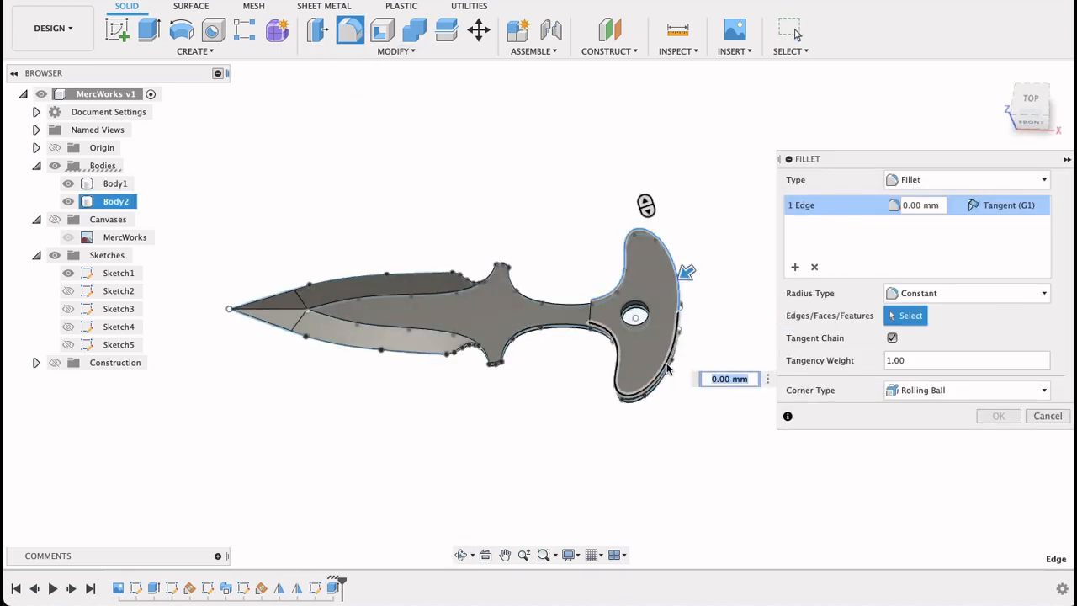
pyautogui.click(673, 372)
pyautogui.click(908, 205)
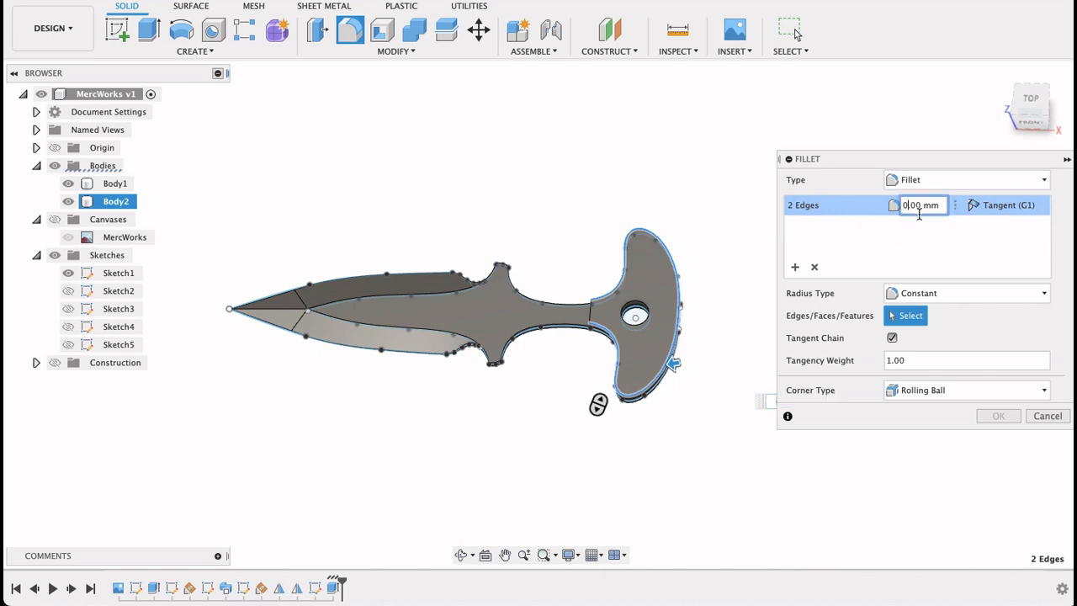
pyautogui.write('3')
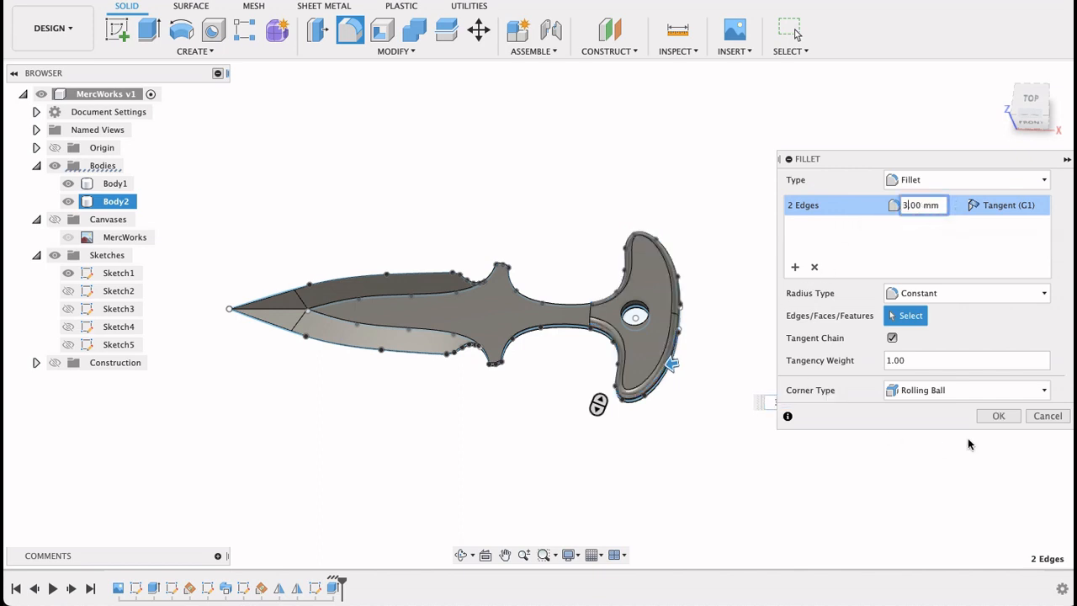
pyautogui.click(996, 417)
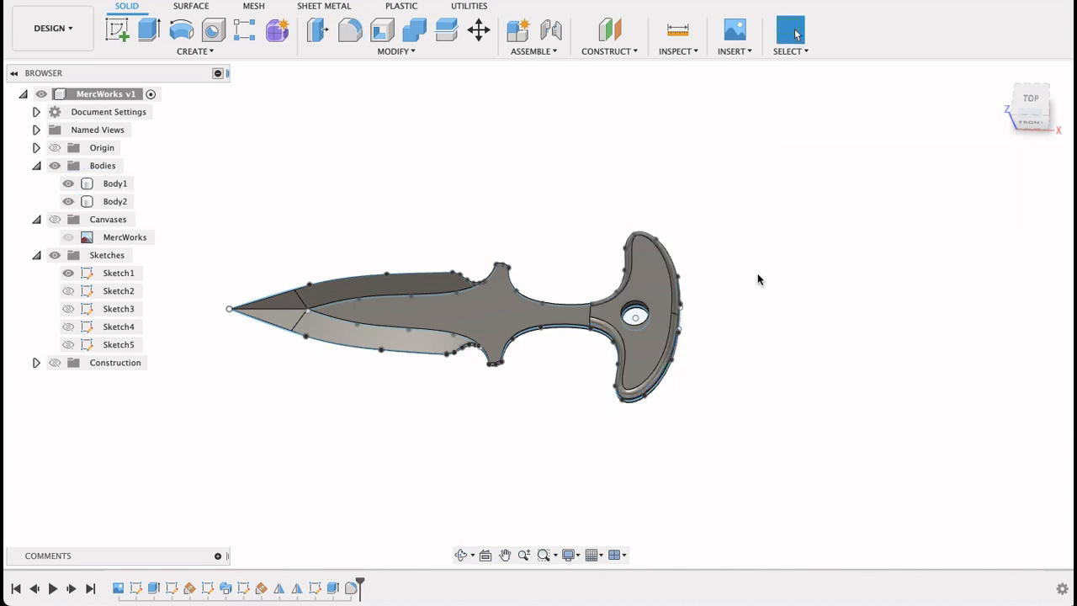
# Step: Mirror the filleted handle scale body across the XY origin plane as a new body on the dagger's opposite face
pyautogui.moveTo(757, 272)
pyautogui.keyDown('shift'); pyautogui.mouseDown(button='middle')
pyautogui.moveTo(761, 319)
pyautogui.moveTo(819, 301)
pyautogui.moveTo(583, 284)
pyautogui.moveTo(774, 289)
pyautogui.moveTo(753, 288)
pyautogui.mouseUp(button='middle'); pyautogui.keyUp('shift')
pyautogui.press('Escape')
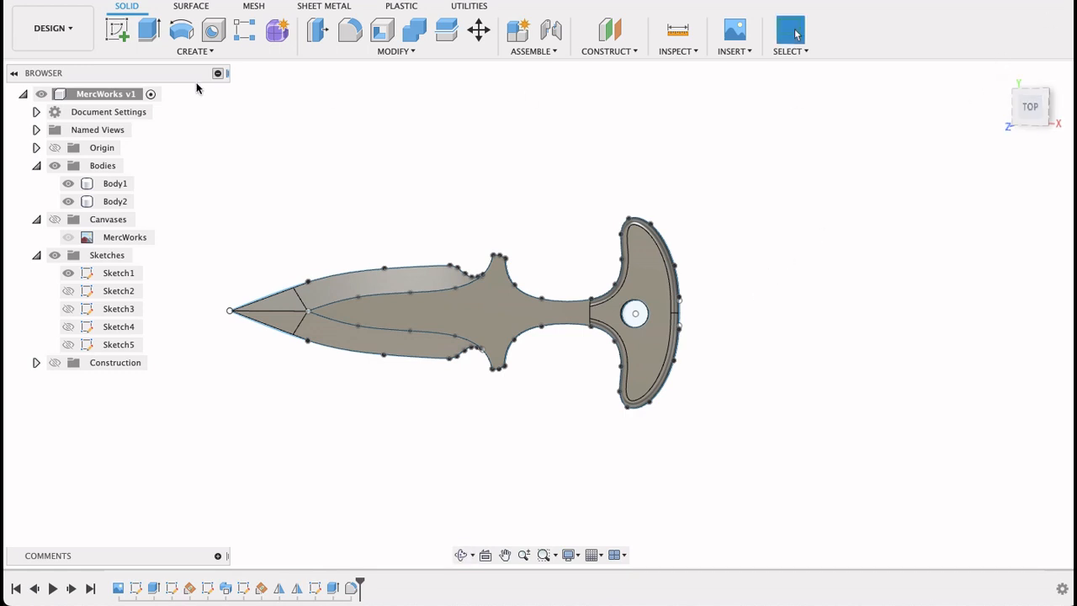
pyautogui.click(193, 51)
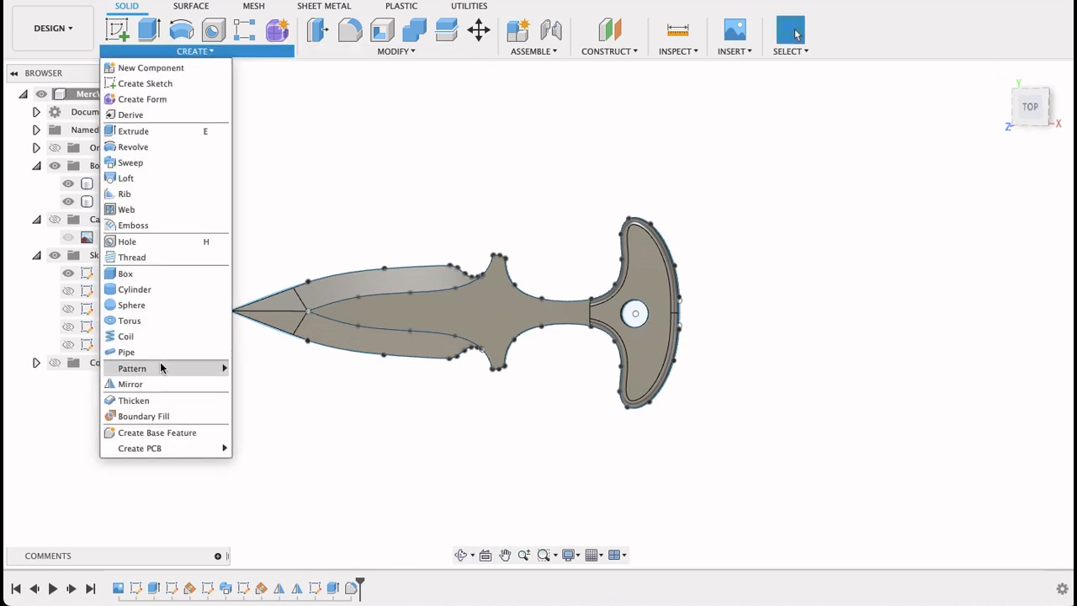
pyautogui.click(177, 388)
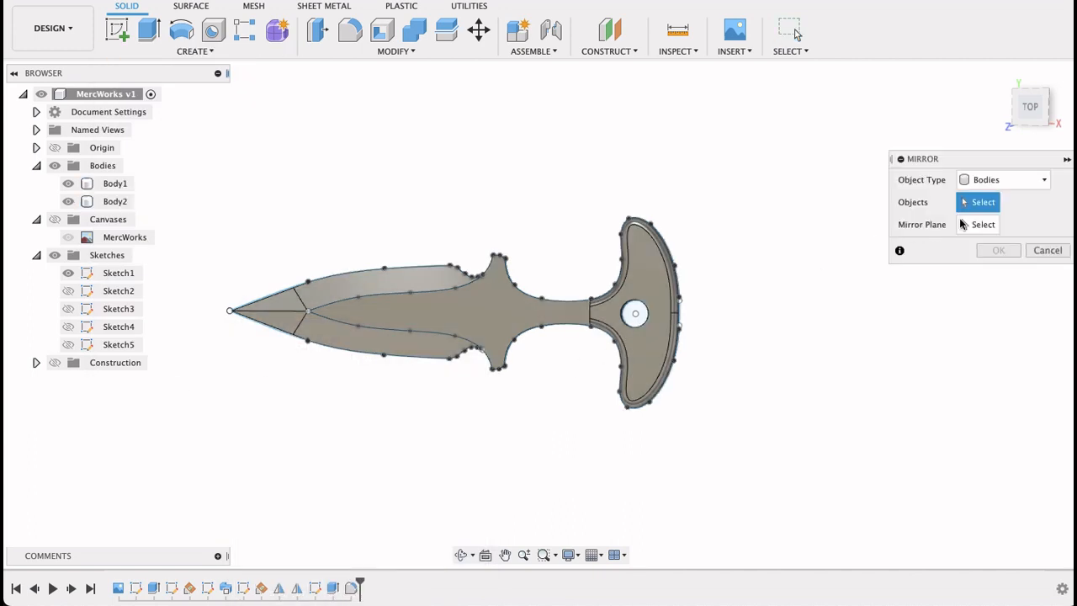
pyautogui.click(101, 201)
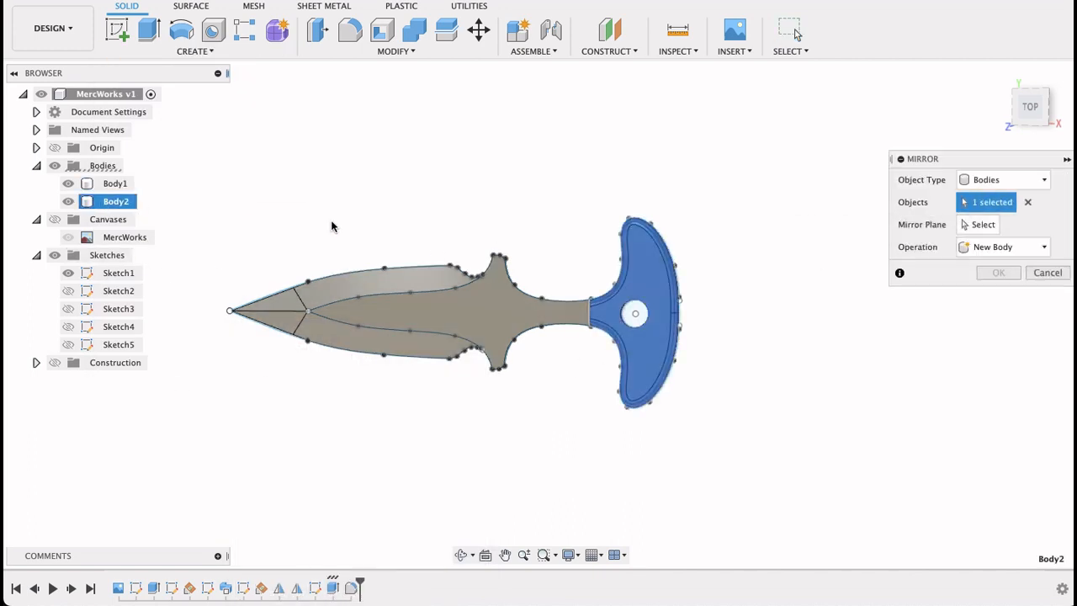
pyautogui.click(982, 224)
pyautogui.scroll(-2, 732, 244)
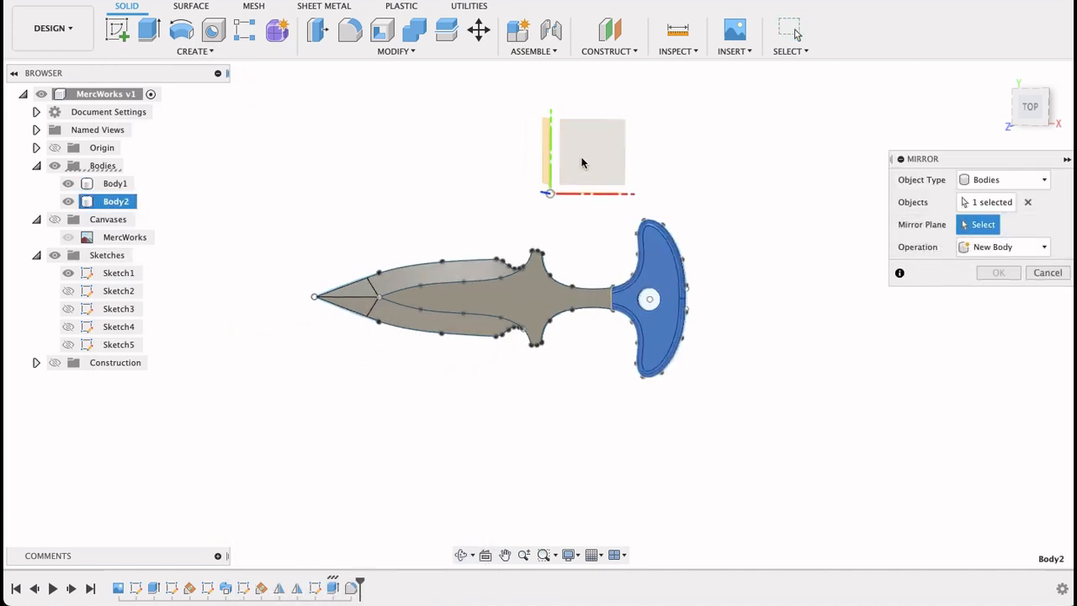
pyautogui.click(582, 163)
pyautogui.click(998, 274)
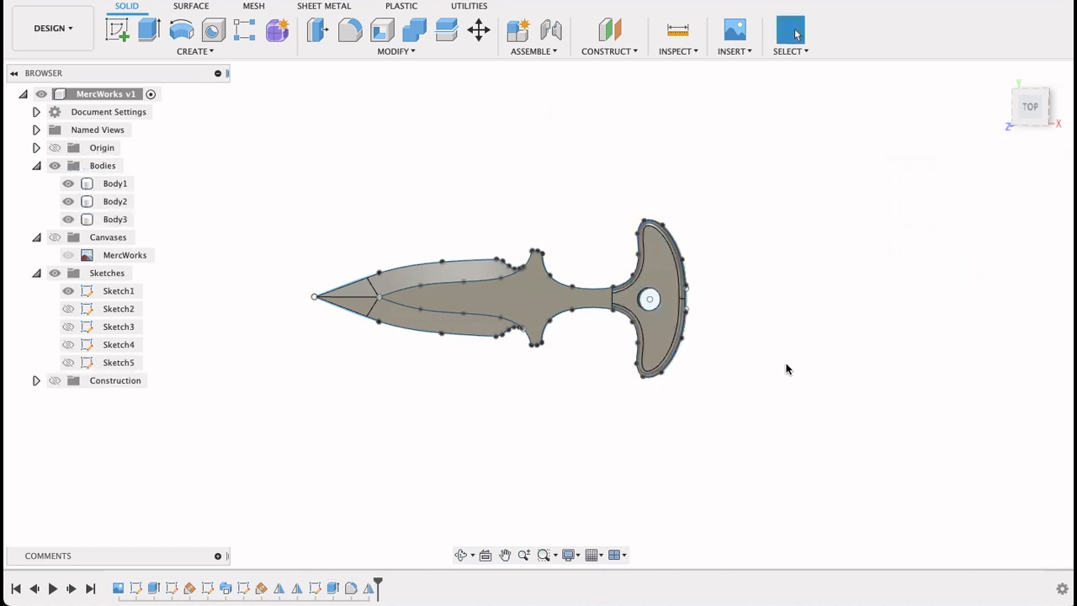
pyautogui.moveTo(771, 393)
pyautogui.keyDown('shift'); pyautogui.mouseDown(button='middle')
pyautogui.moveTo(743, 194)
pyautogui.moveTo(725, 174)
pyautogui.moveTo(752, 319)
pyautogui.moveTo(766, 362)
pyautogui.moveTo(789, 380)
pyautogui.moveTo(752, 387)
pyautogui.moveTo(682, 366)
pyautogui.mouseUp(button='middle'); pyautogui.keyUp('shift')
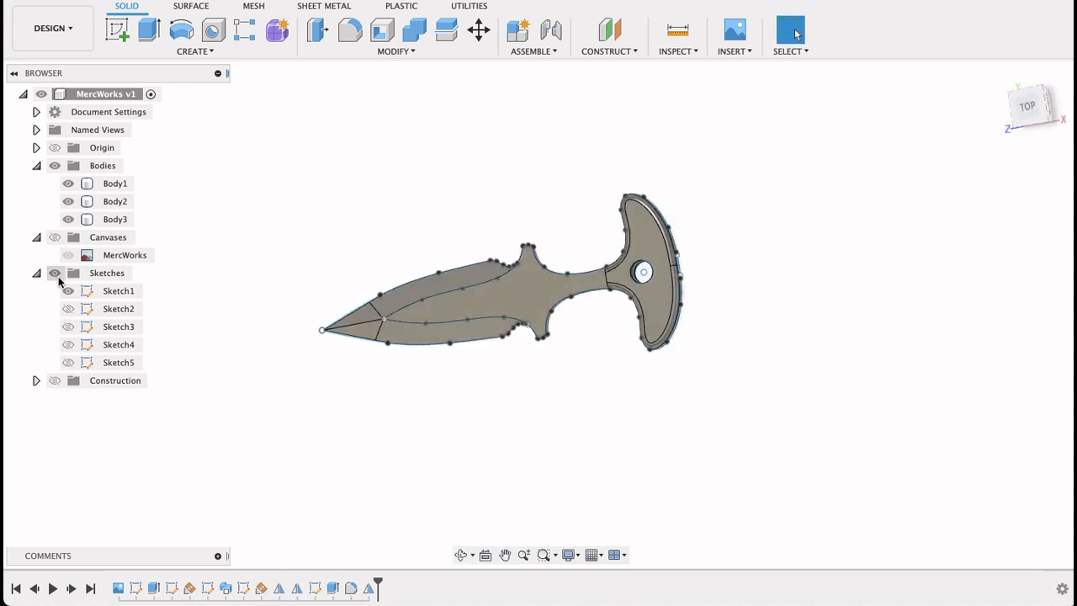
# Step: Hide all sketches and collapse the Sketches and Canvases folders
pyautogui.click(55, 275)
pyautogui.click(36, 274)
pyautogui.click(36, 237)
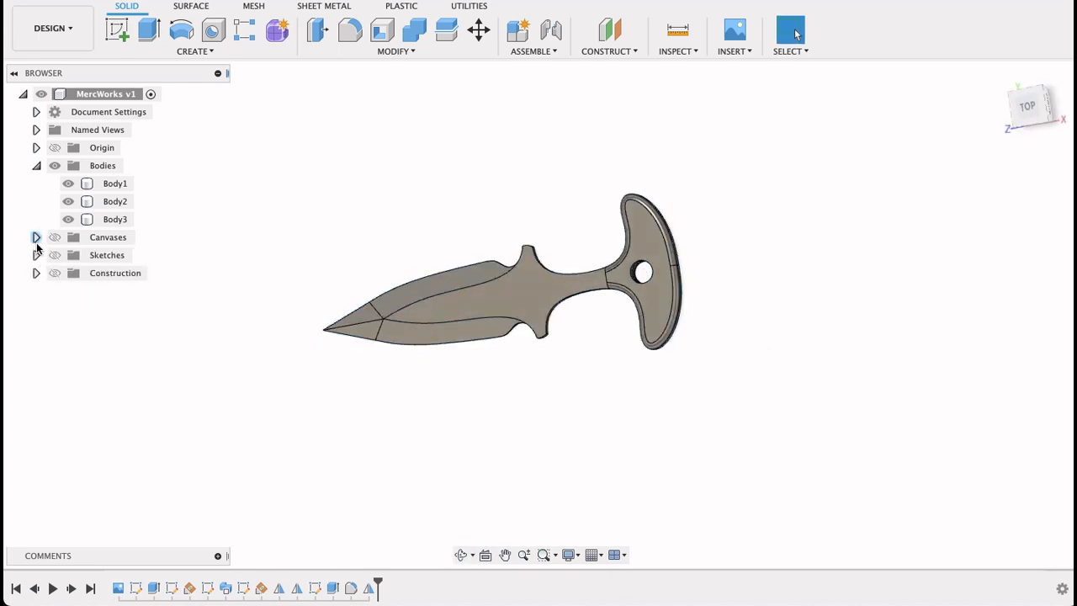
# Step: Open the appearance settings for the top handle scale and search the appearance library for "wood"
pyautogui.click(1038, 106)
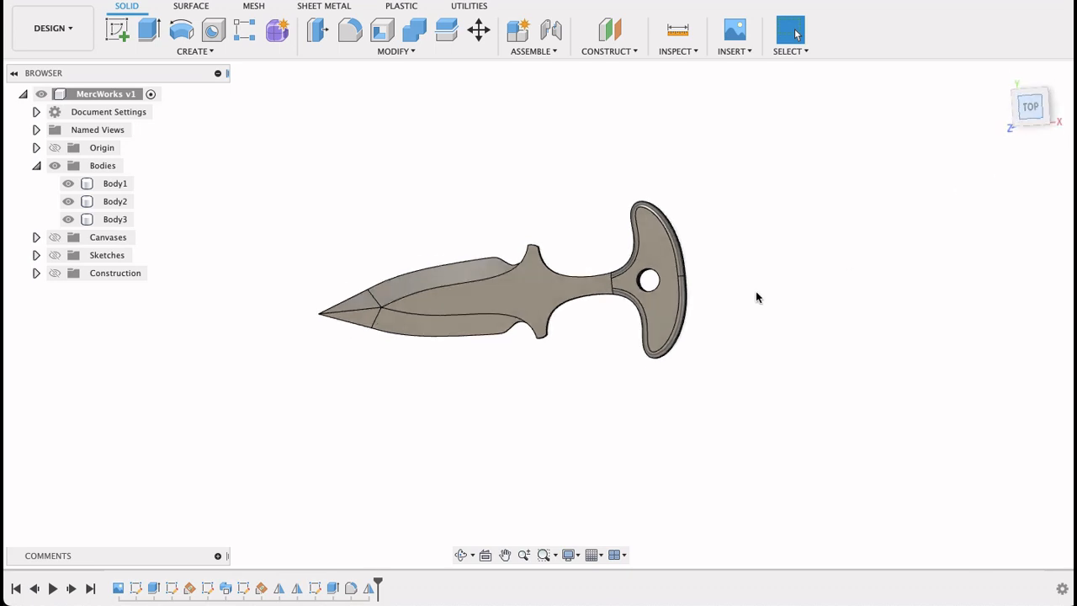
pyautogui.moveTo(769, 281); pyautogui.dragTo(876, 293, button='middle')
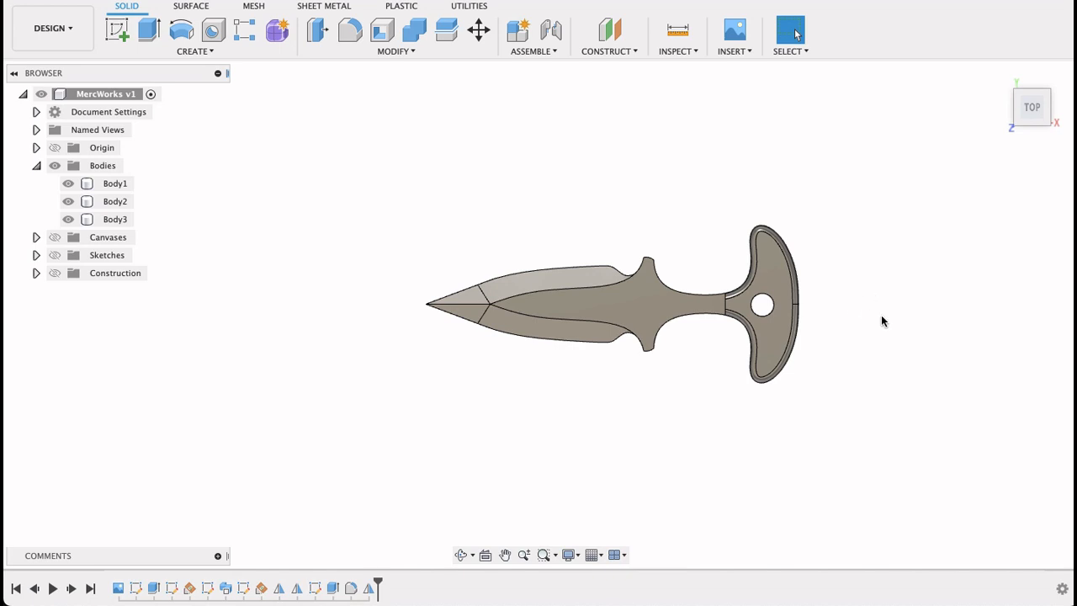
pyautogui.moveTo(880, 320); pyautogui.dragTo(829, 317, button='middle')
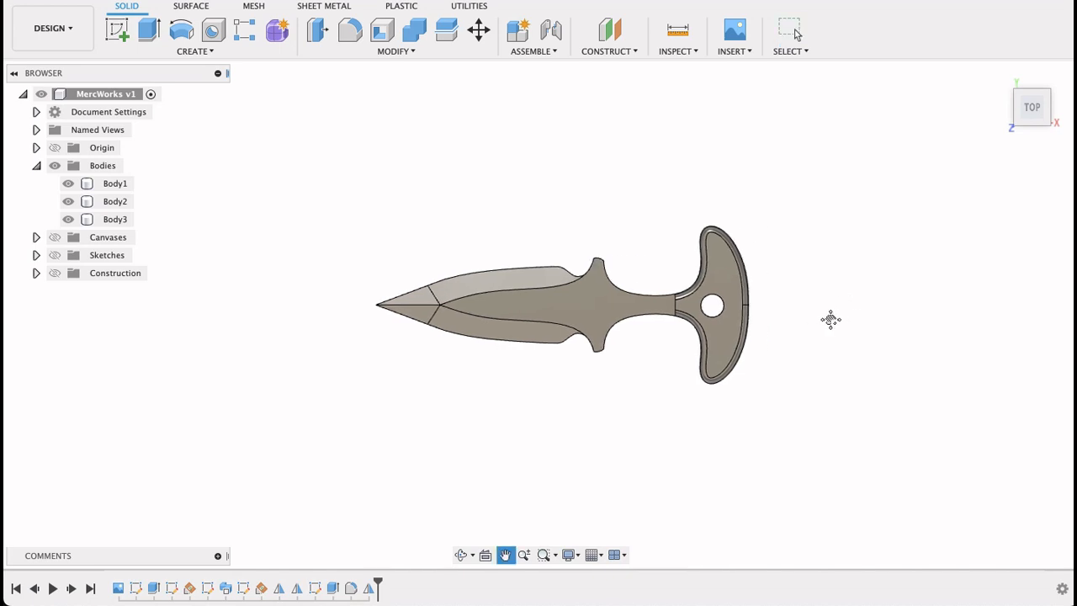
pyautogui.rightClick(712, 345)
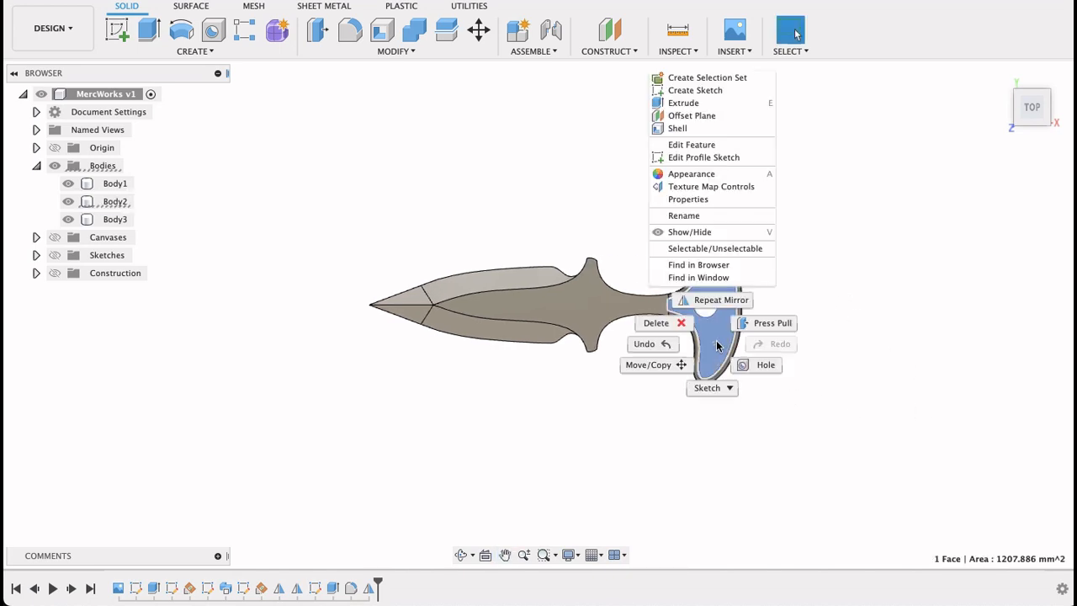
pyautogui.click(691, 175)
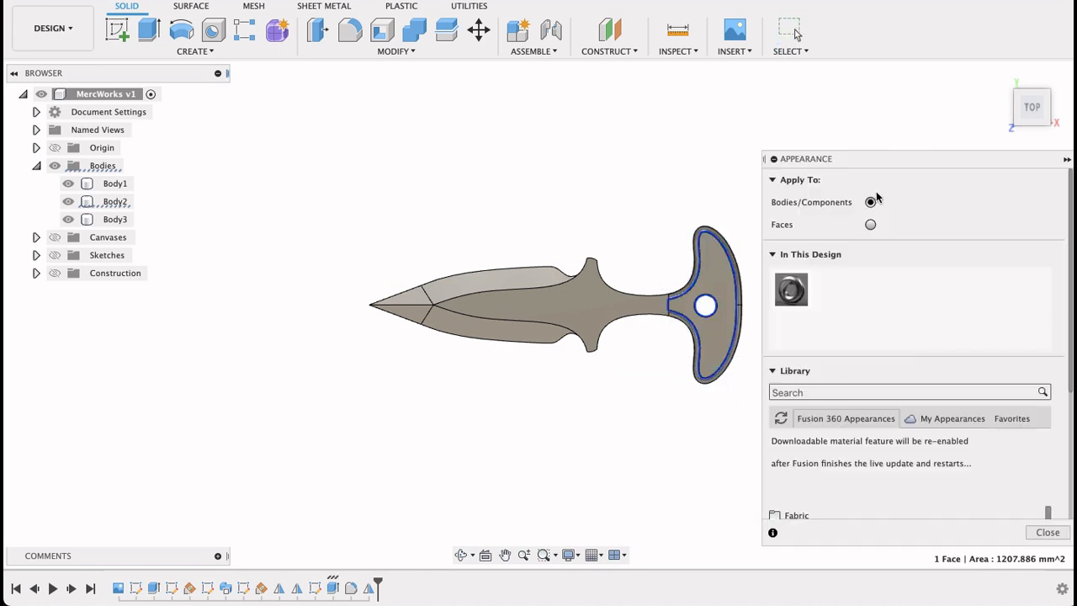
pyautogui.click(893, 392)
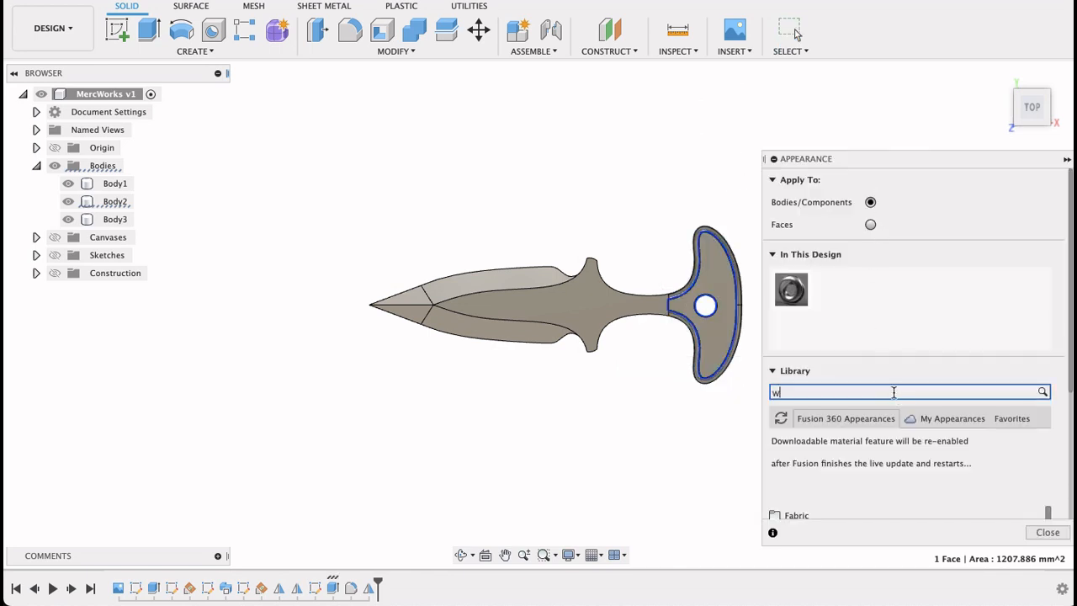
pyautogui.press('Return')
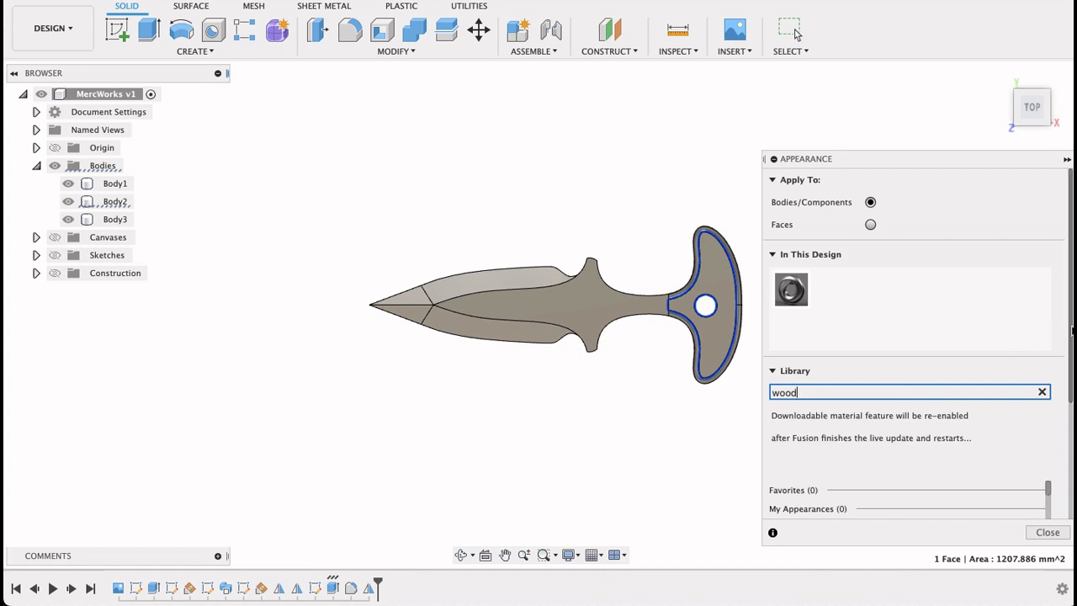
# Step: Apply the 3D Walnut - Stained dark semigloss appearance to the top handle scale body
pyautogui.moveTo(1070, 332); pyautogui.dragTo(1071, 462)
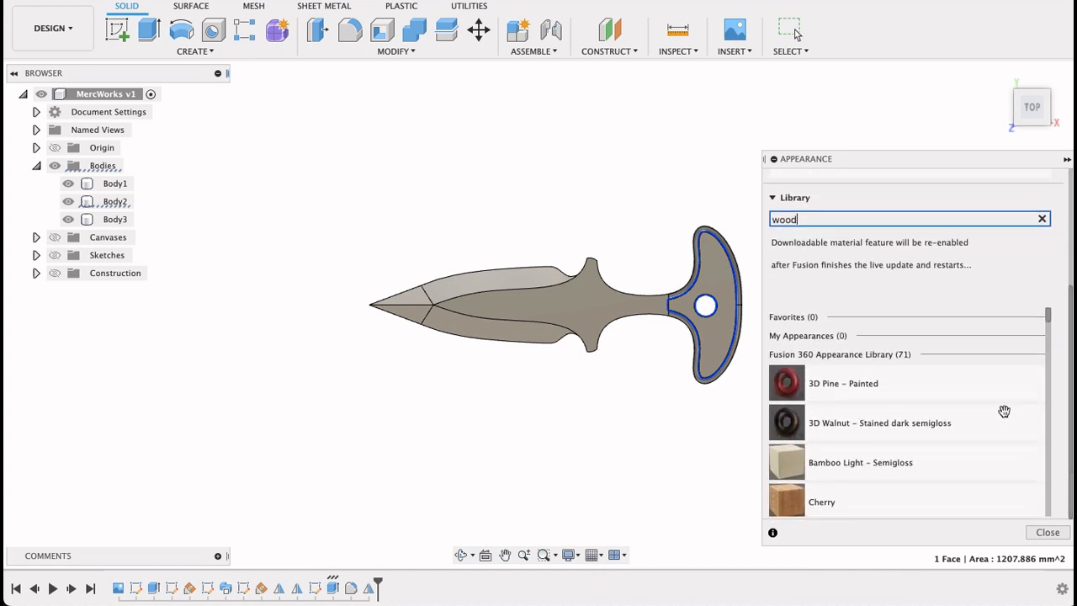
pyautogui.scroll(-8, 964, 379)
pyautogui.scroll(3, 892, 388)
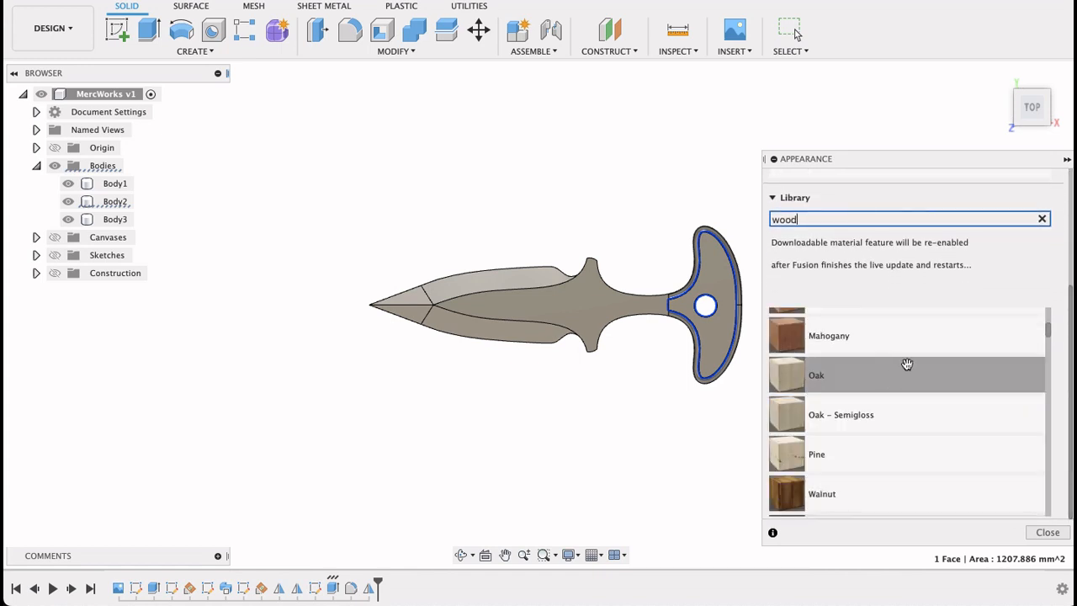
pyautogui.scroll(3, 898, 364)
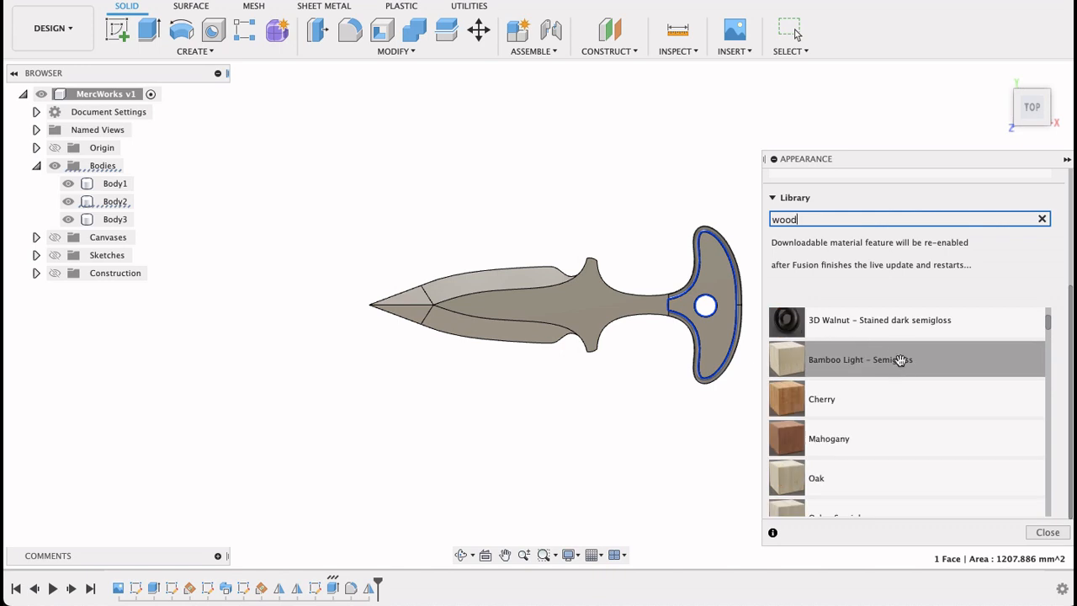
pyautogui.scroll(-5, 909, 371)
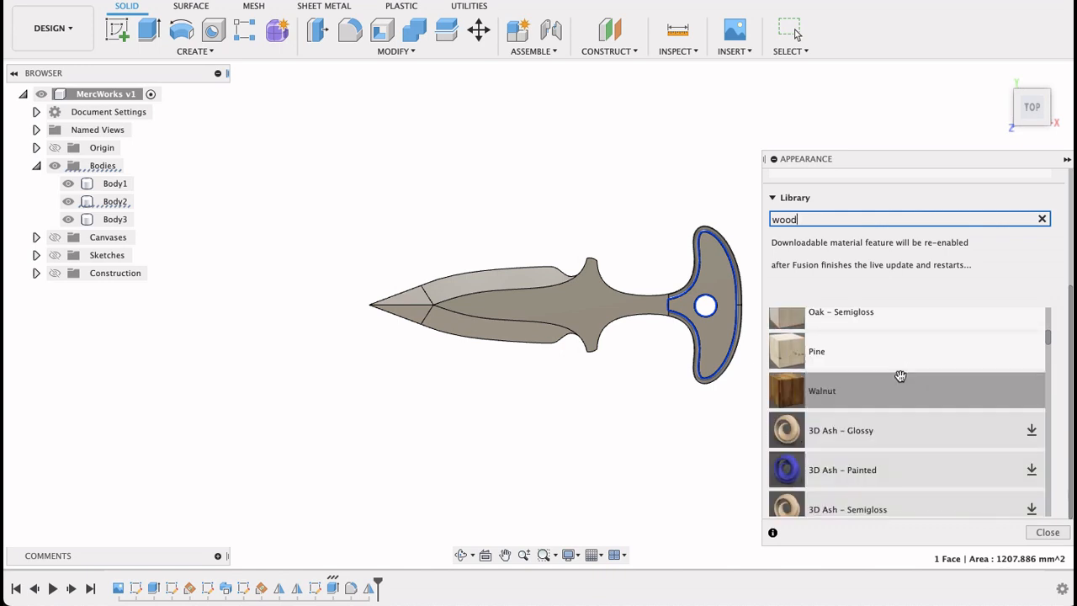
pyautogui.moveTo(966, 162); pyautogui.dragTo(959, 91)
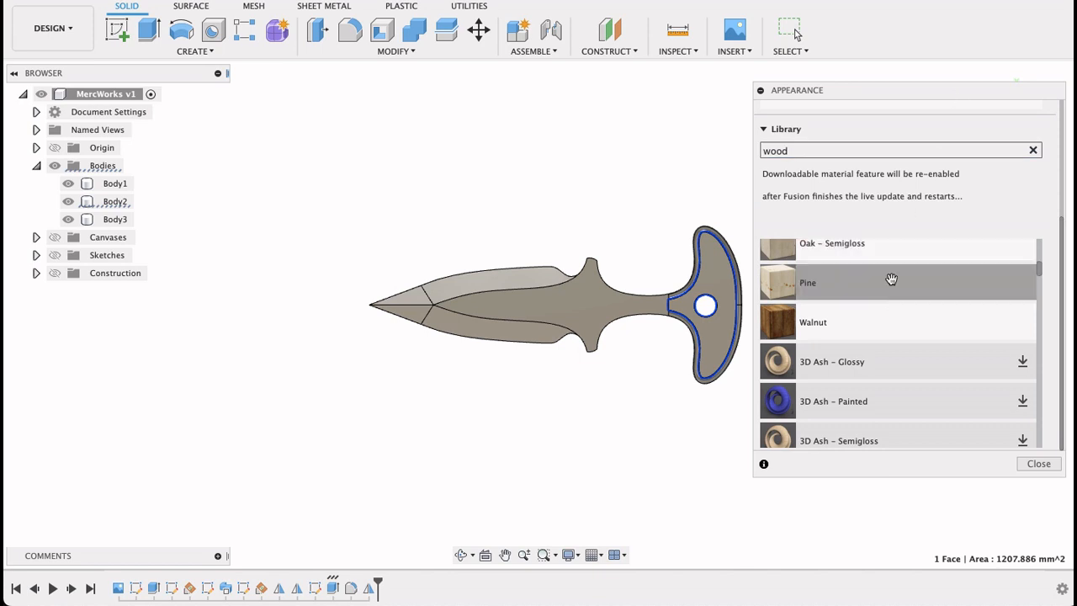
pyautogui.scroll(5, 886, 316)
pyautogui.scroll(2, 885, 315)
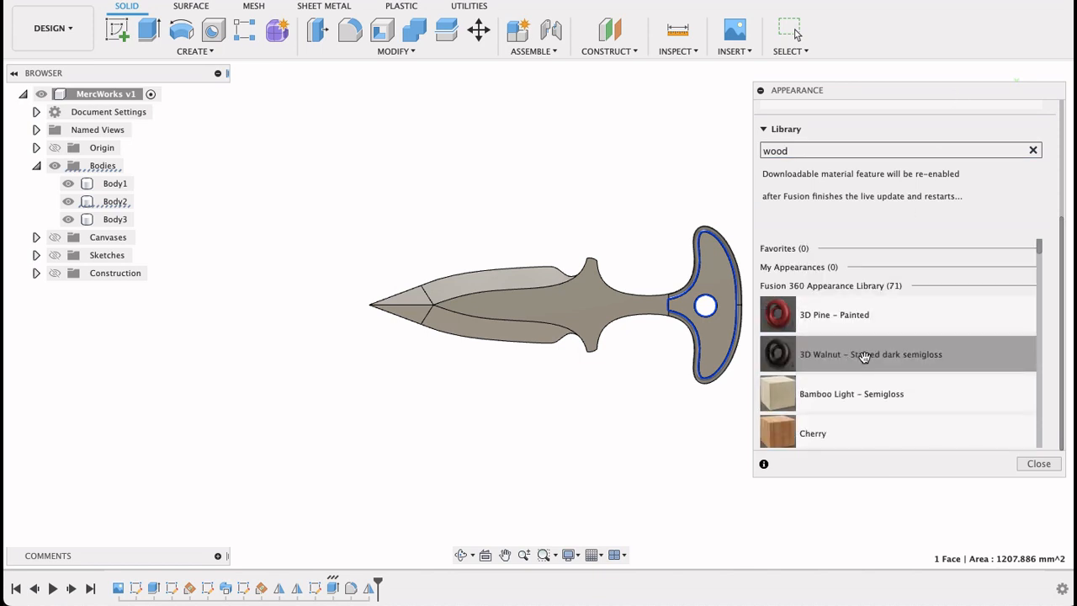
pyautogui.moveTo(865, 357); pyautogui.dragTo(733, 352)
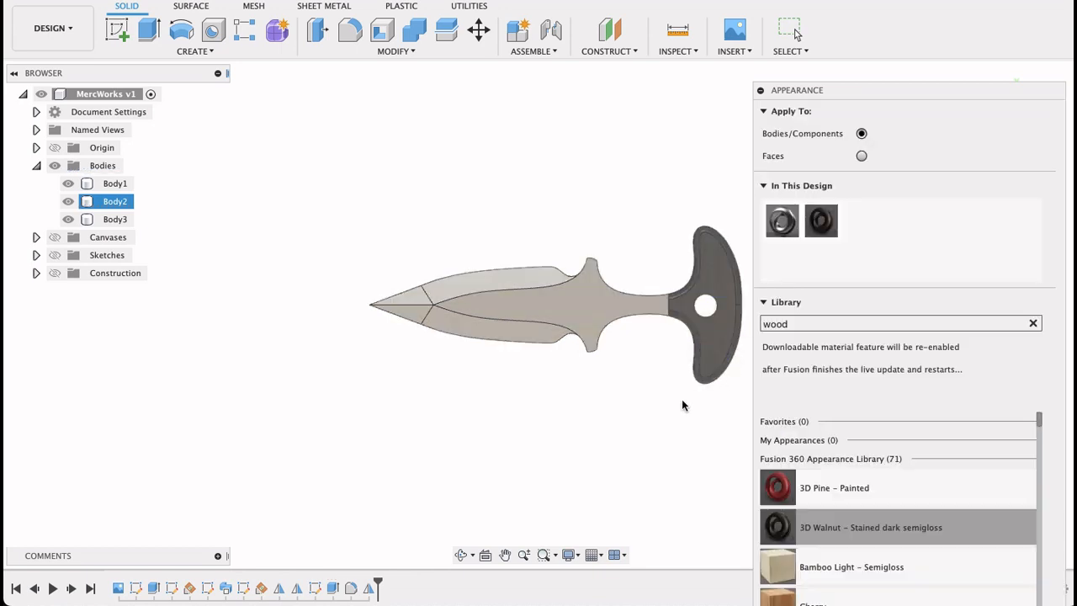
# Step: Apply the same dark stained walnut appearance to the handle scale on the dagger's underside
pyautogui.keyDown('shift'); pyautogui.moveTo(639, 413); pyautogui.dragTo(648, 212, button='middle'); pyautogui.keyUp('shift')
pyautogui.moveTo(817, 217); pyautogui.dragTo(711, 379)
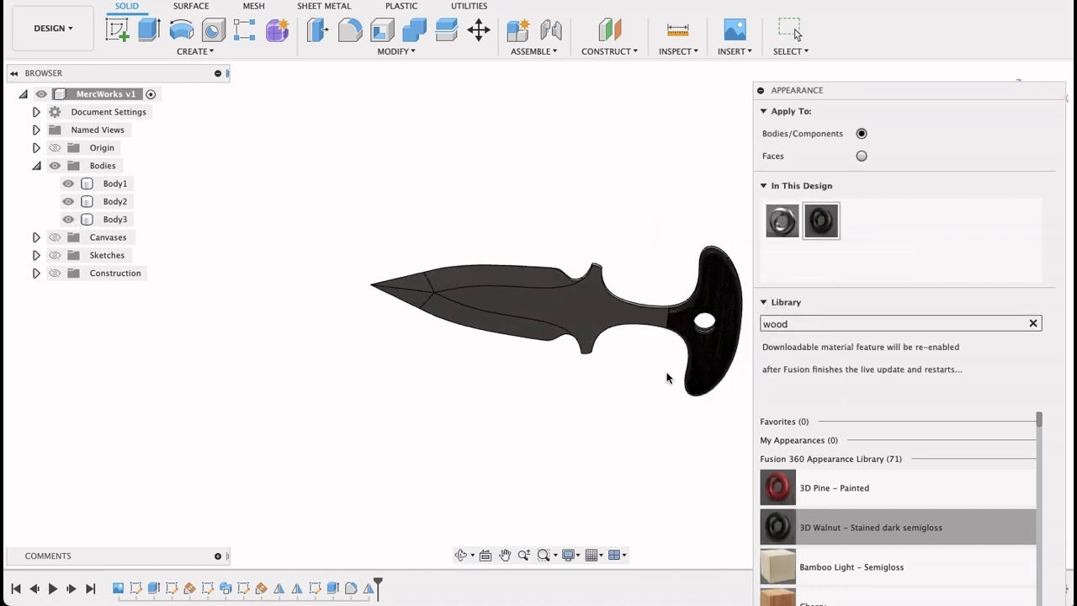
pyautogui.keyDown('shift'); pyautogui.moveTo(650, 190); pyautogui.dragTo(640, 397, button='middle'); pyautogui.keyUp('shift')
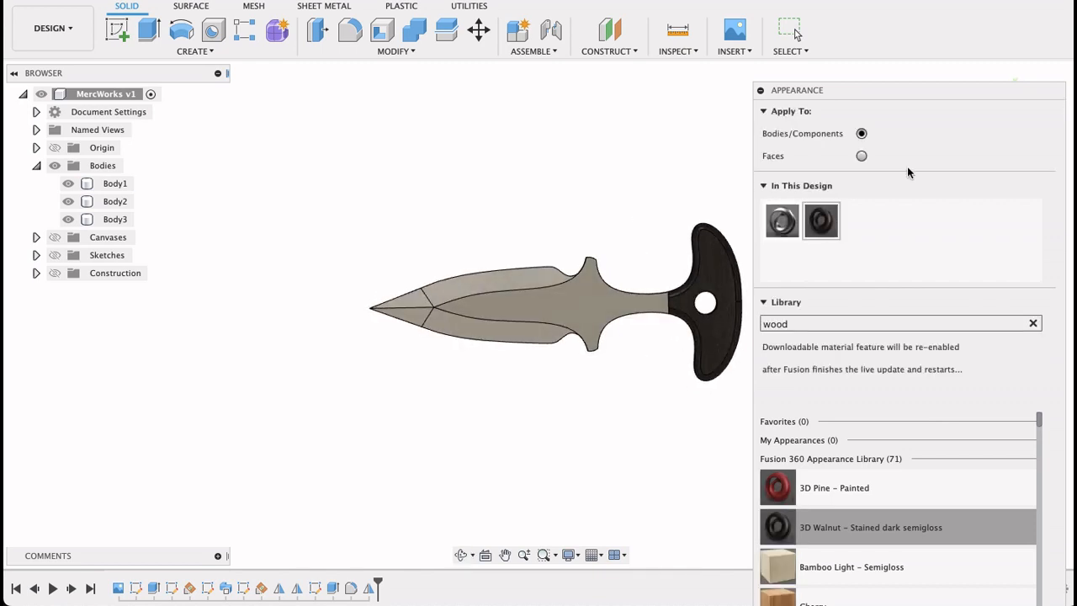
# Step: Search the library for "steel", apply Stainless Steel - Polished to the blade body, and return to the home view
pyautogui.doubleClick(858, 326)
pyautogui.write('steel')
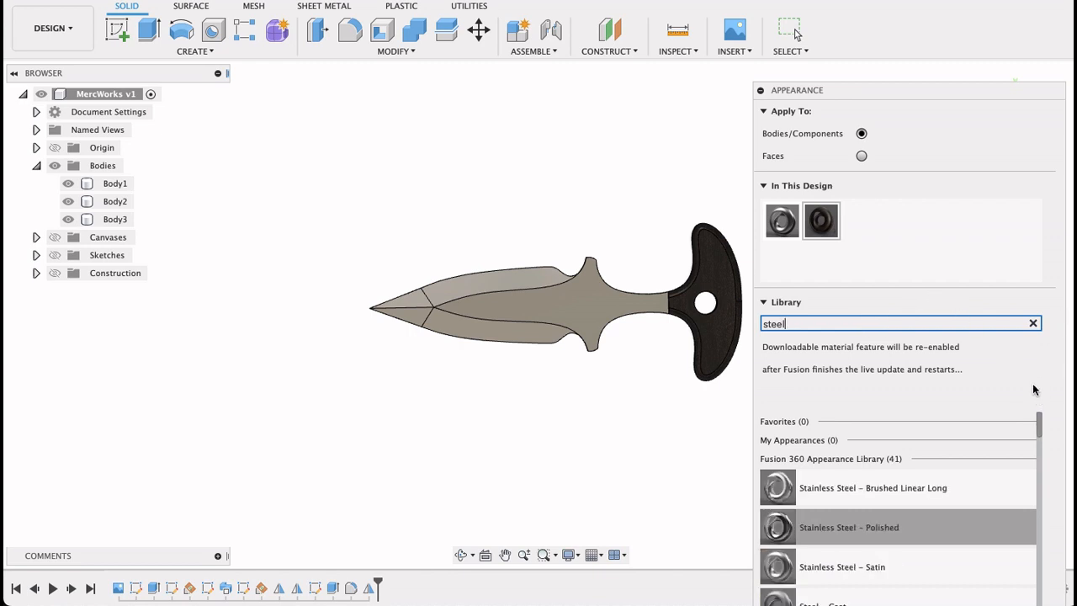
pyautogui.scroll(-3, 1043, 421)
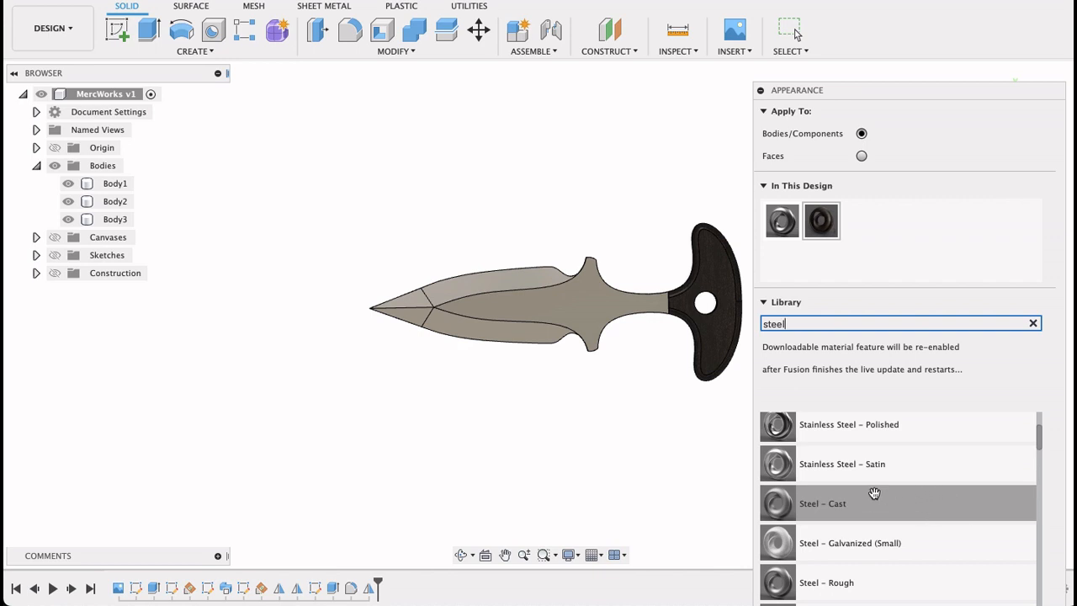
pyautogui.scroll(3, 866, 490)
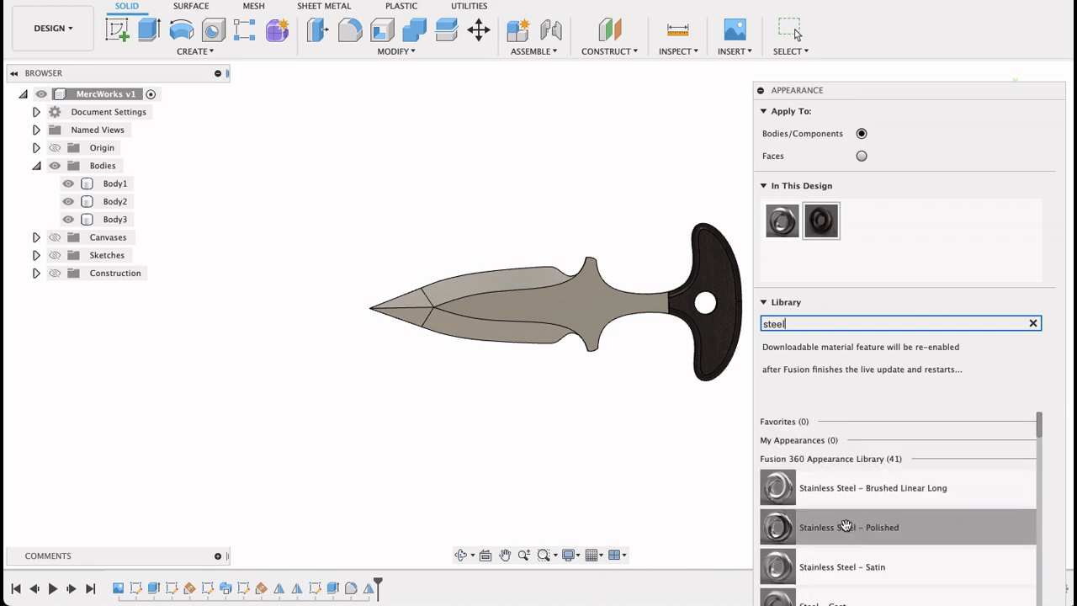
pyautogui.click(813, 536)
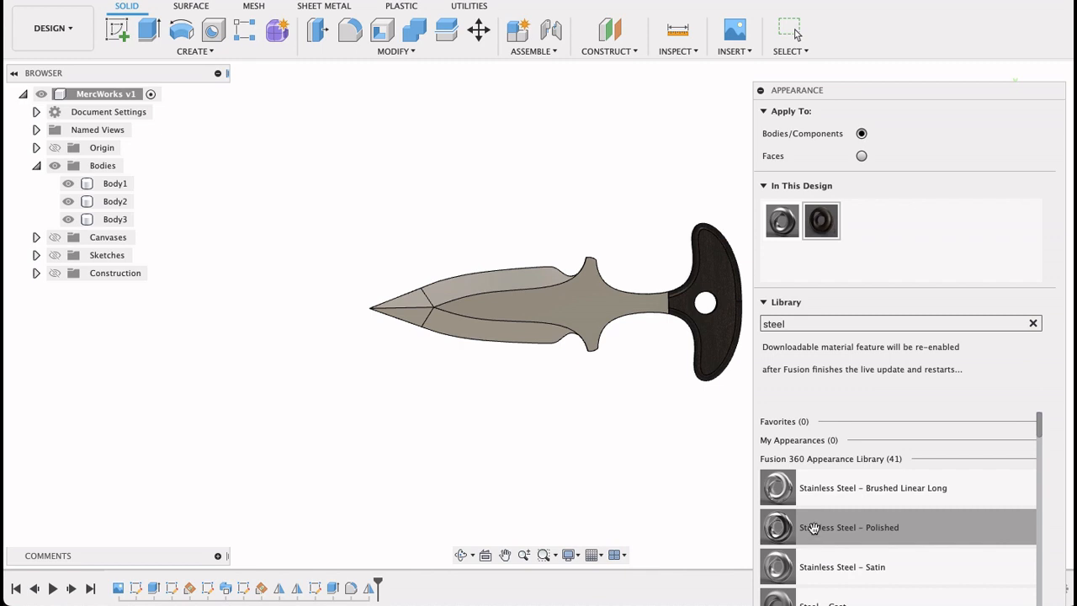
pyautogui.moveTo(812, 527); pyautogui.dragTo(586, 306)
pyautogui.keyDown('shift'); pyautogui.moveTo(627, 445); pyautogui.dragTo(627, 244, button='middle'); pyautogui.keyUp('shift')
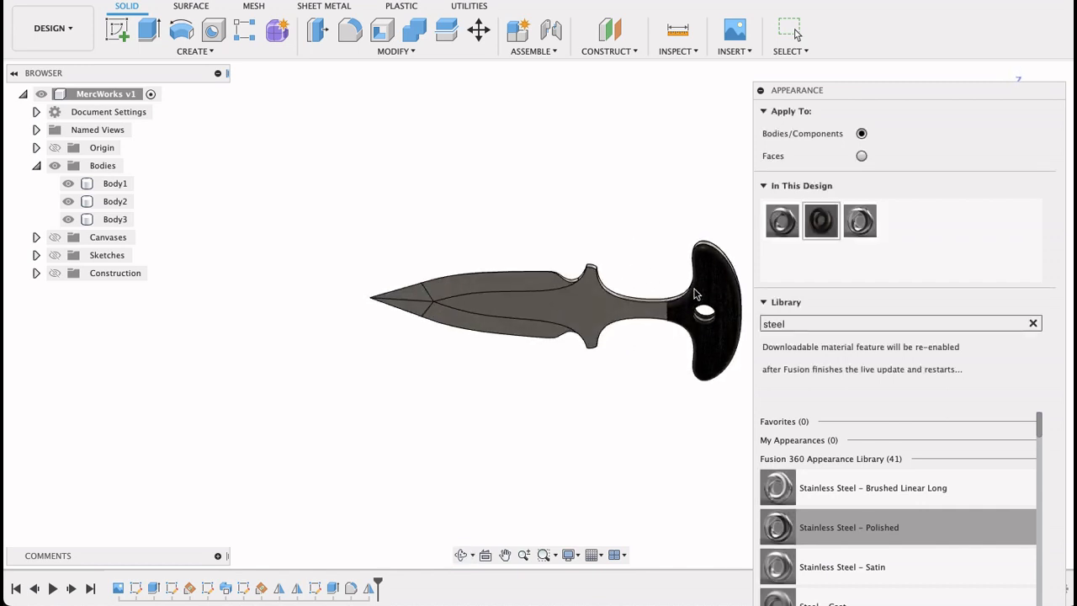
pyautogui.moveTo(873, 89); pyautogui.dragTo(859, 3)
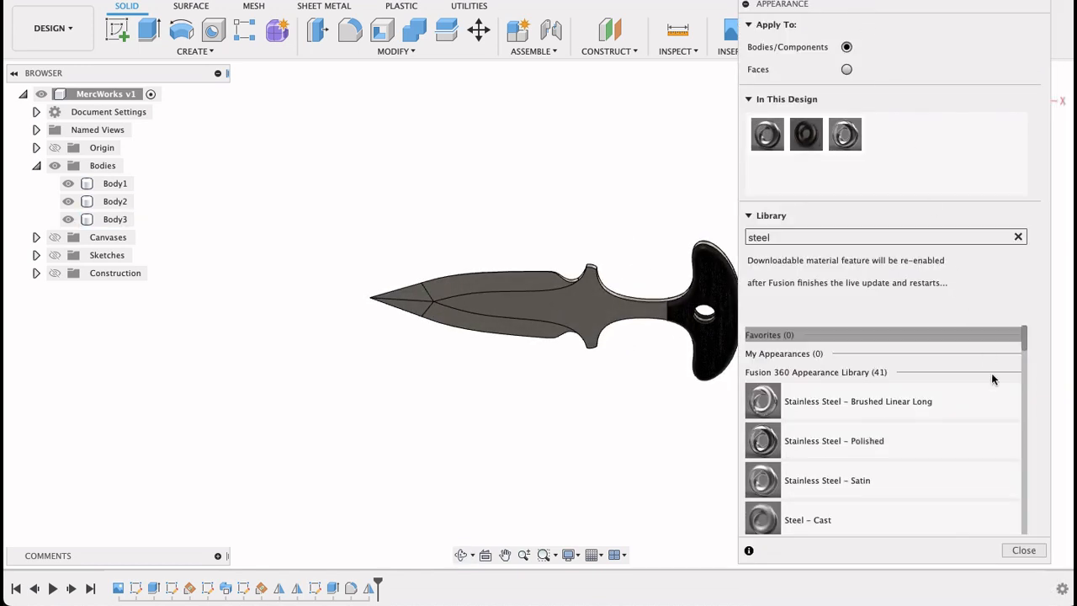
pyautogui.click(1023, 548)
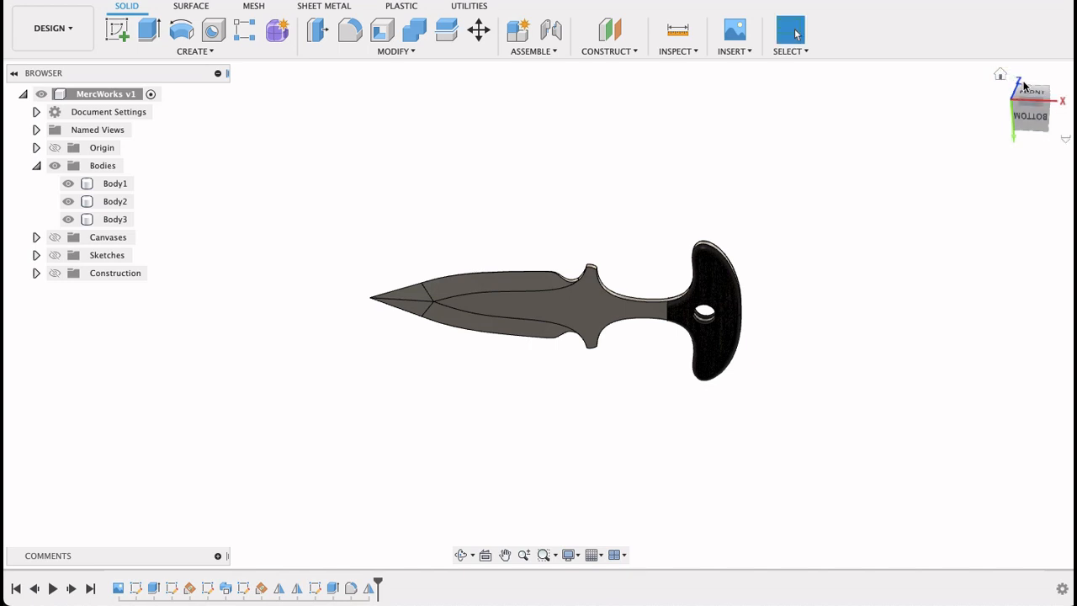
pyautogui.click(999, 74)
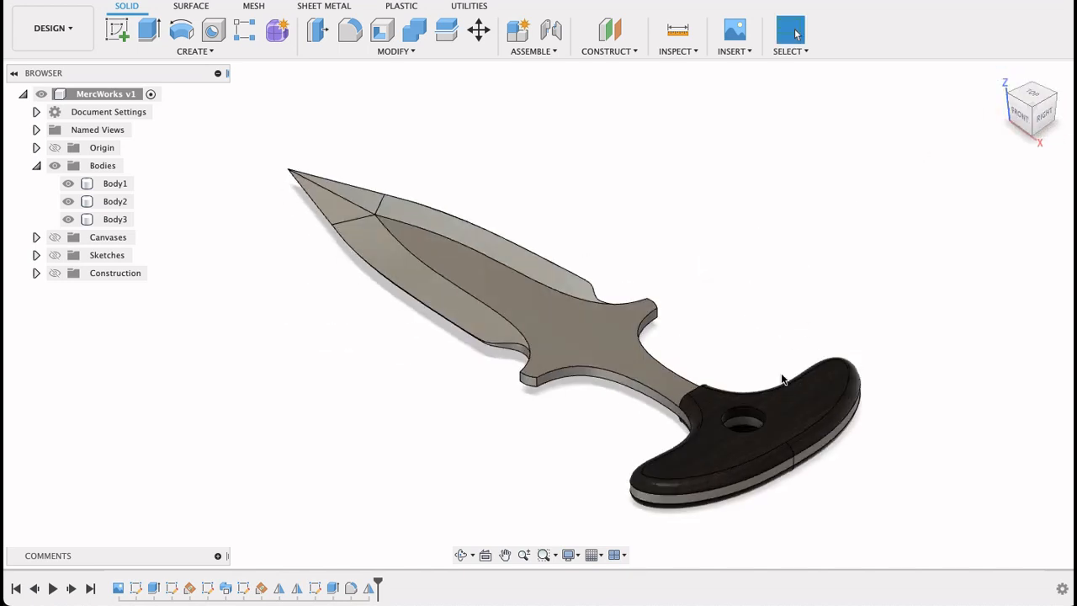